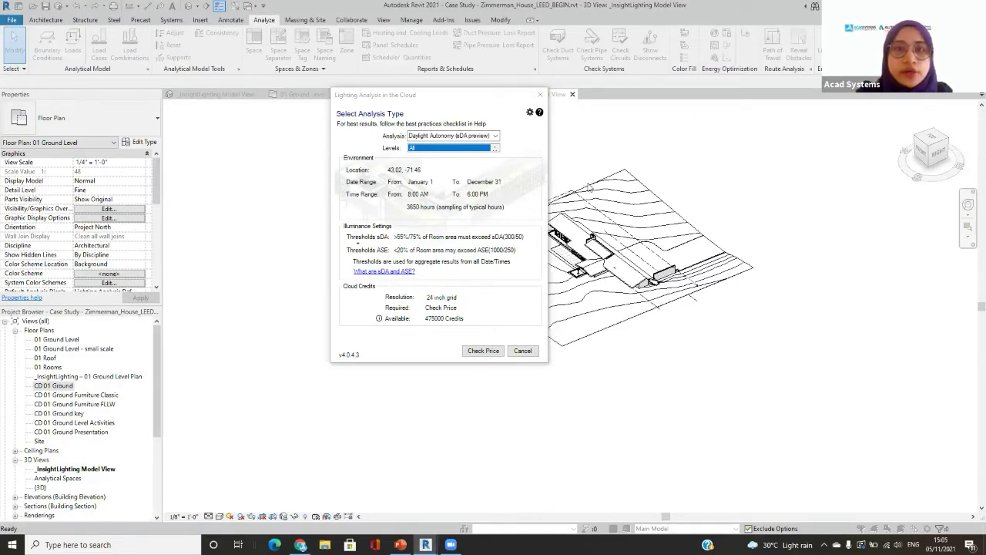
- Cancel the lighting analysis setup and look up the Revit Lighting Analysis and Solar Analysis add-ins in the Autodesk Desktop App
left_click(540, 94)
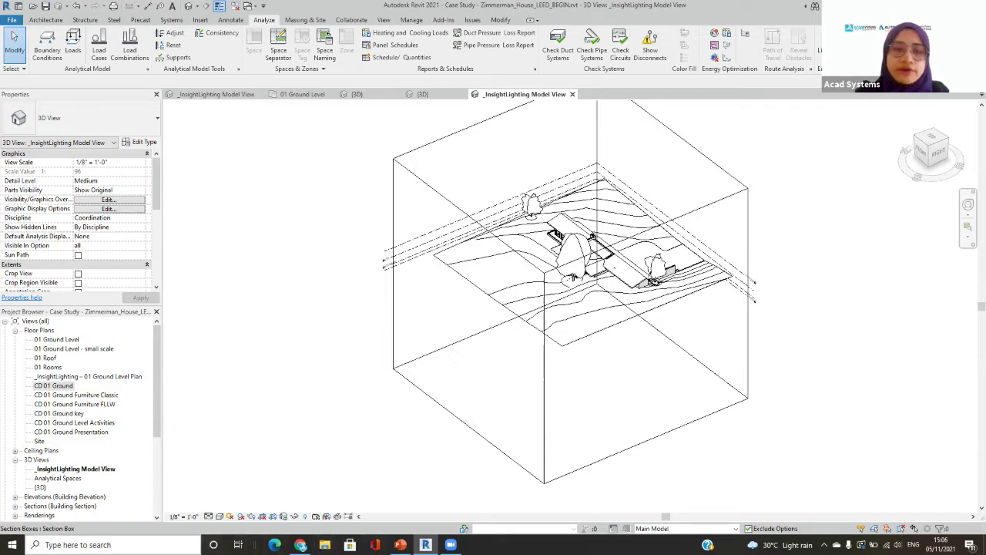
left_click(92, 545)
type("desktop")
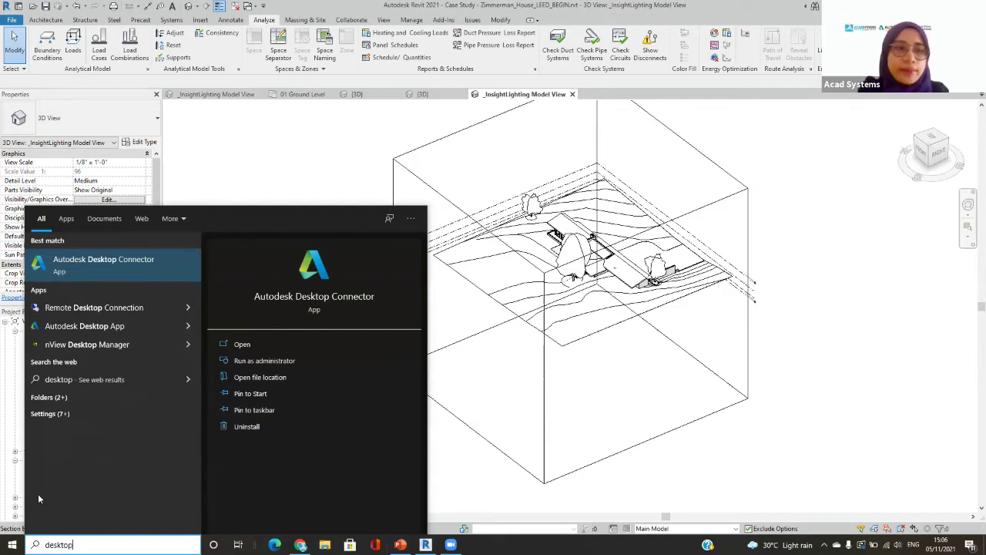
left_click(123, 326)
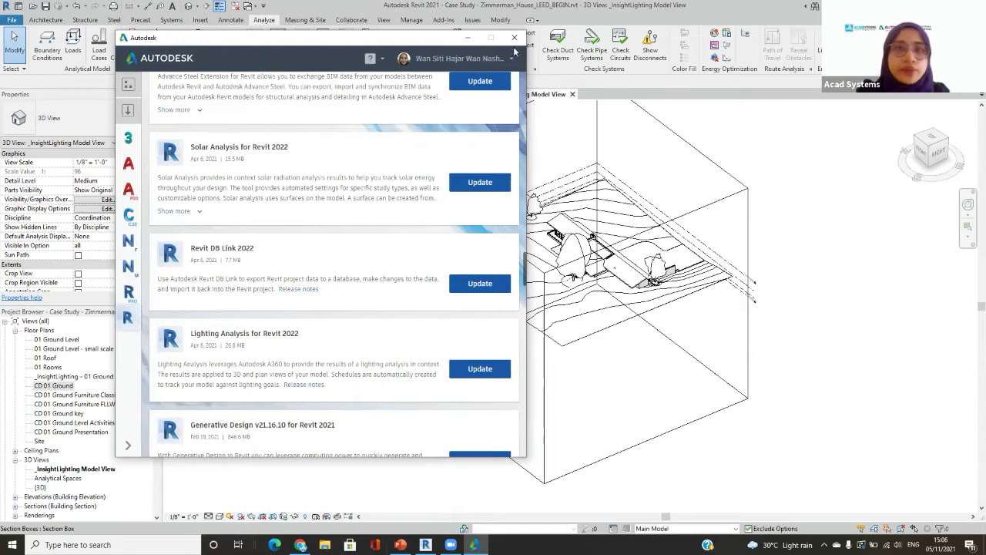
left_click(467, 38)
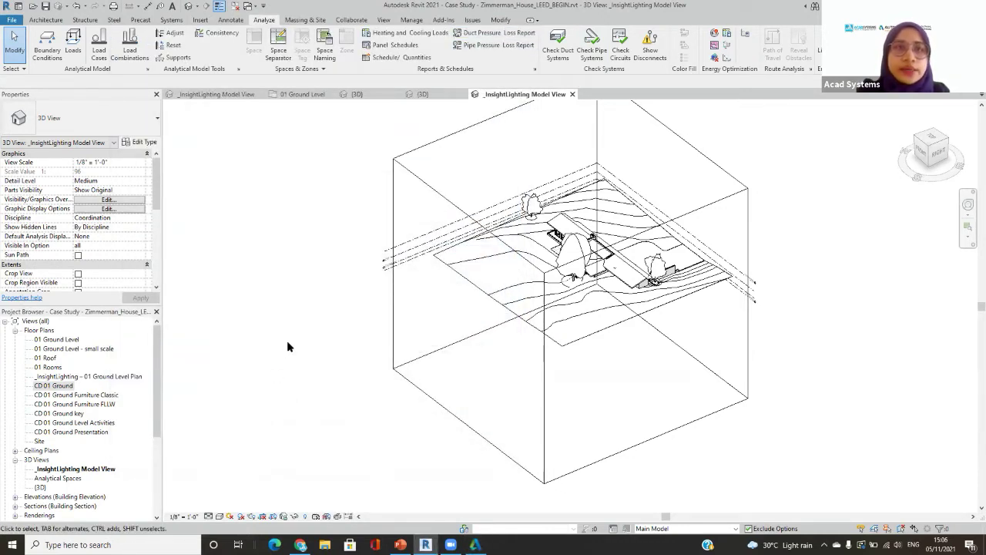
- From the apartment project's _InsightLighting Model View, review the past cloud lighting analyses and start setting up a new one
left_click(218, 97)
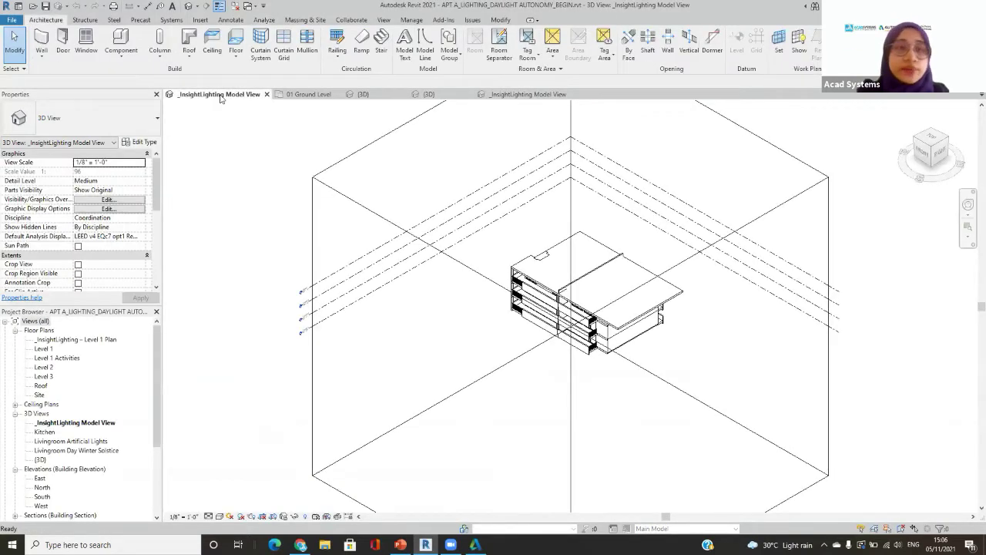
left_click(264, 20)
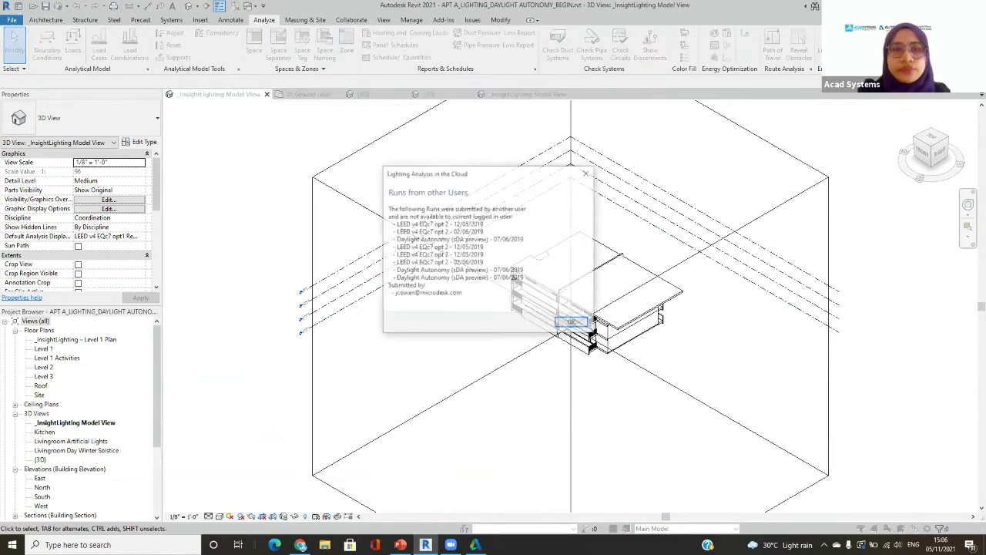
left_click(577, 325)
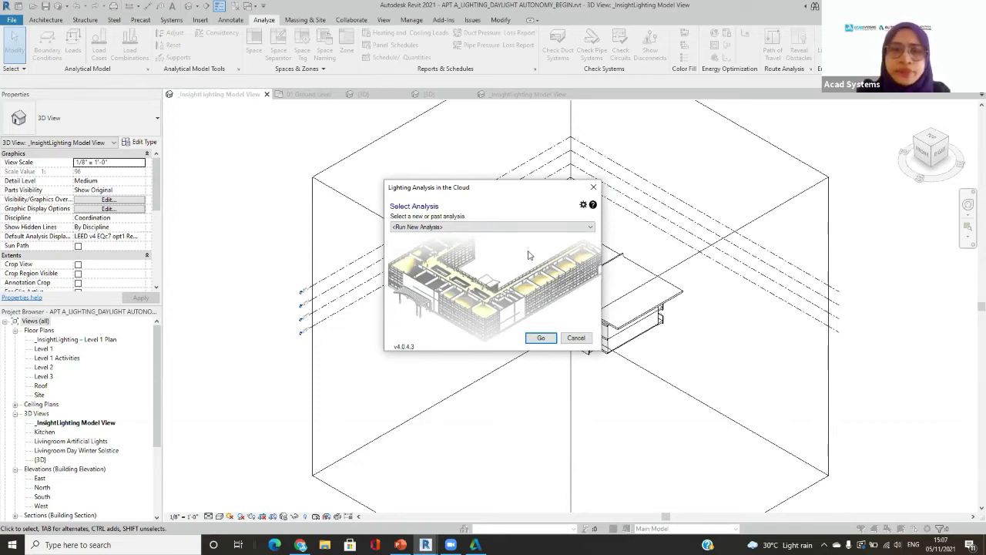
left_click(429, 228)
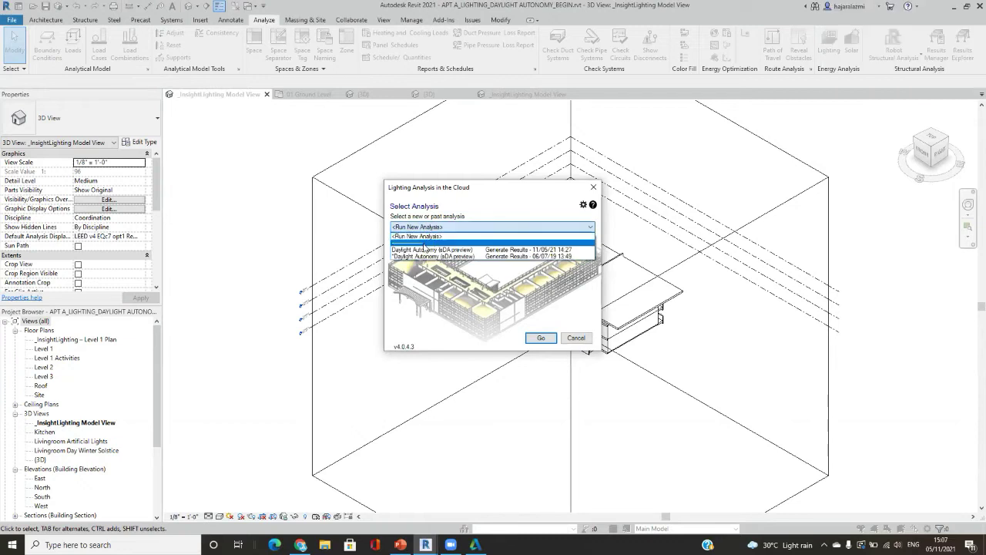
left_click(713, 378)
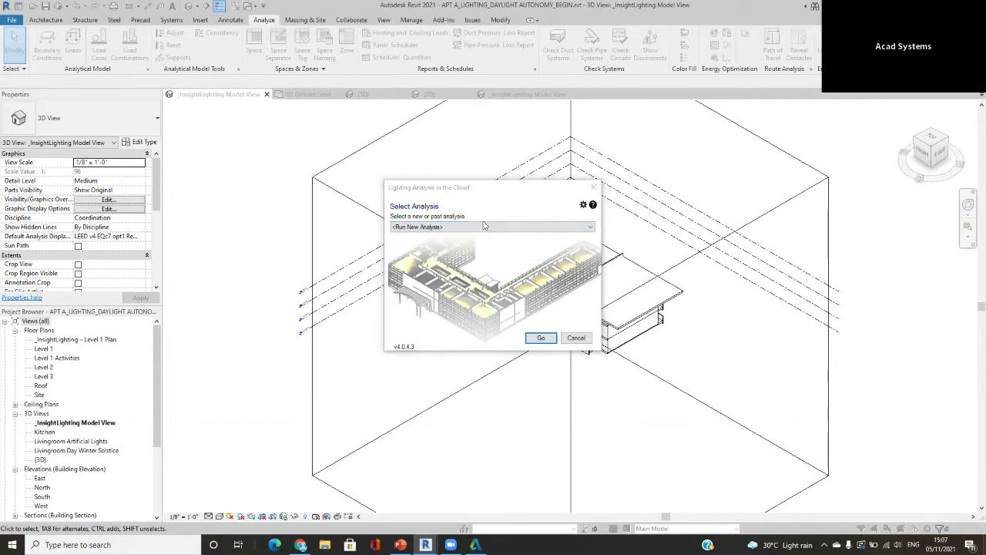
left_click(460, 230)
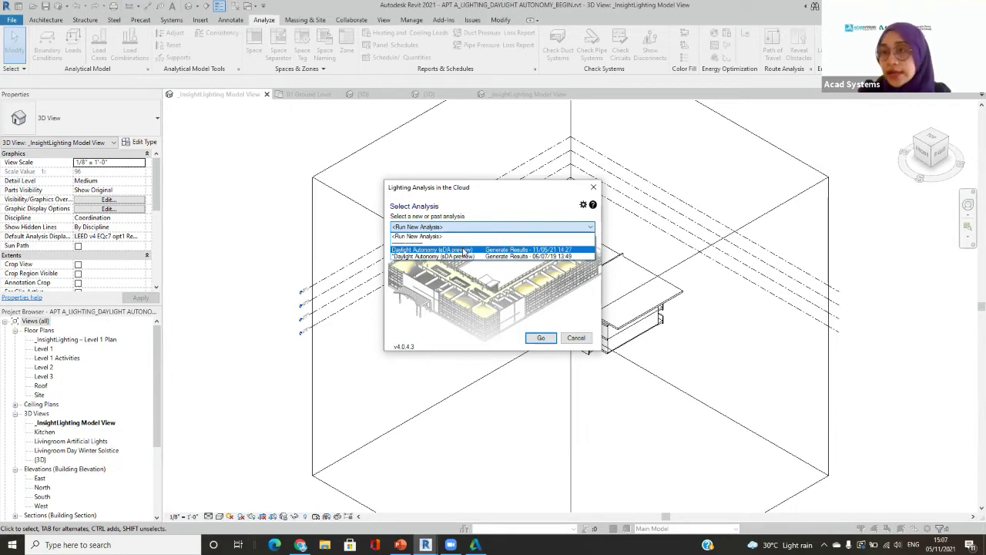
left_click(479, 292)
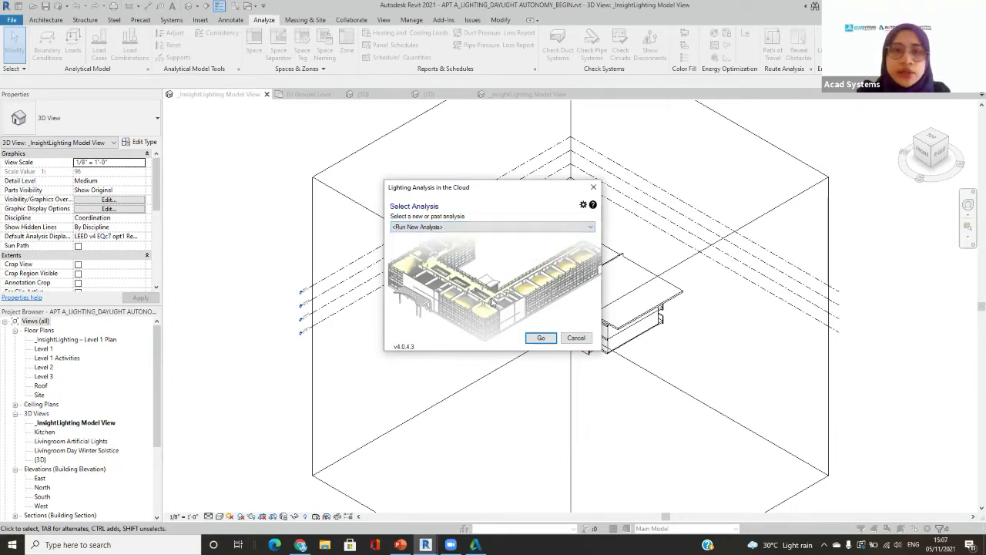
left_click(541, 338)
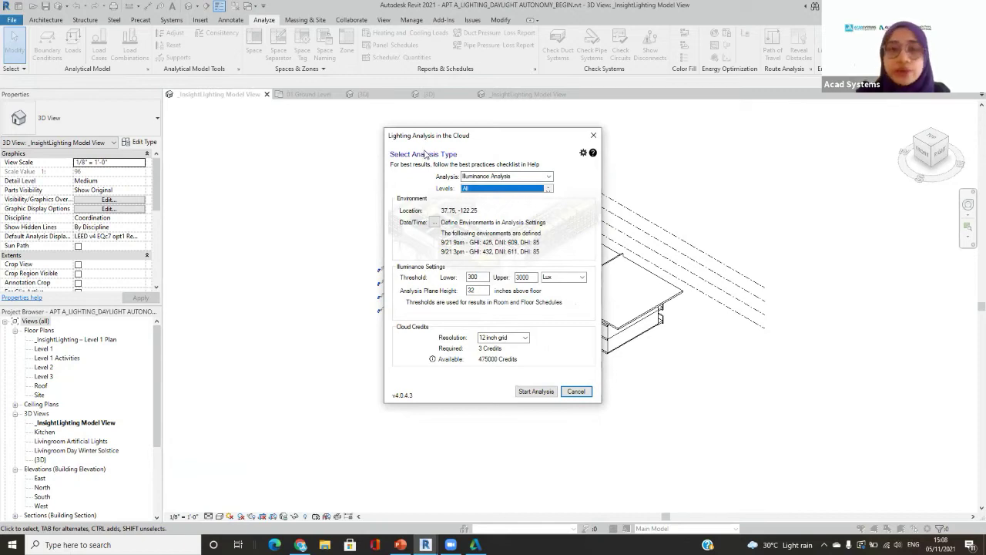
- Set the analysis type to Daylight Autonomy (sDA preview) and check its cloud credit price
left_click(548, 177)
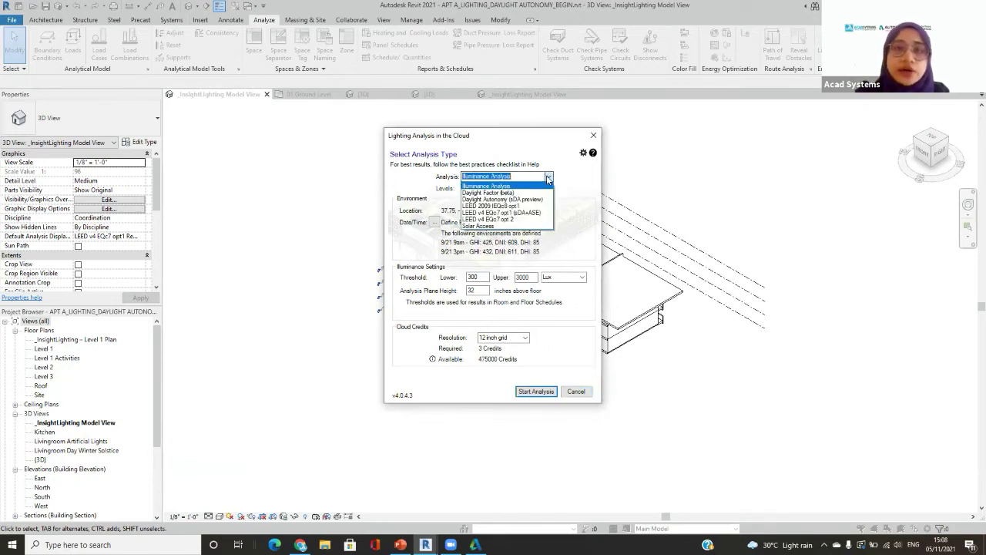
left_click(510, 200)
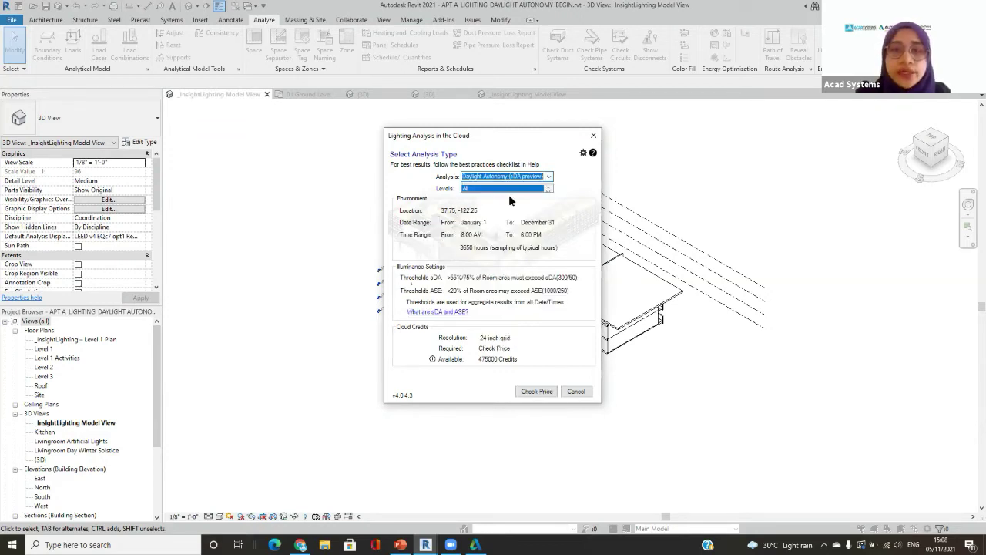
left_click_drag(520, 141, 501, 74)
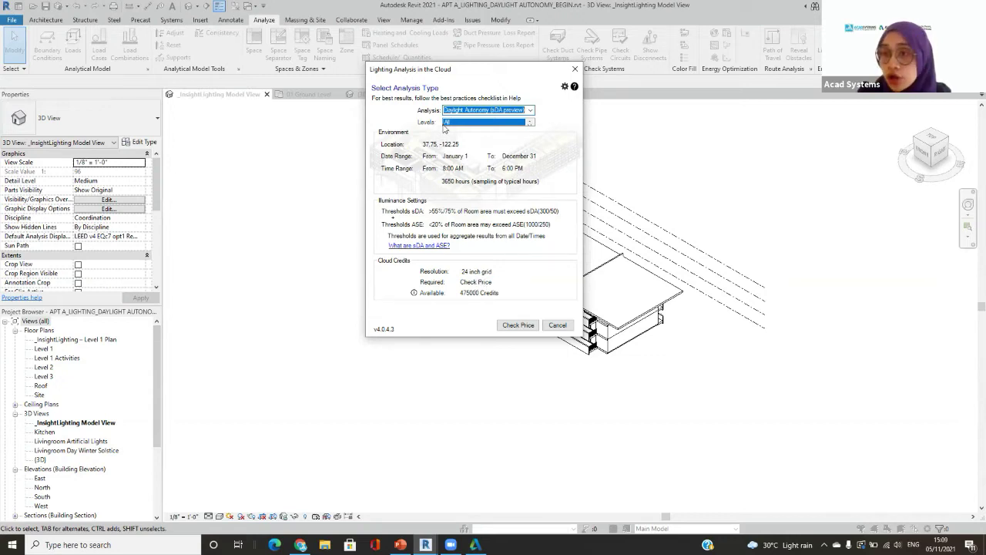
left_click(518, 326)
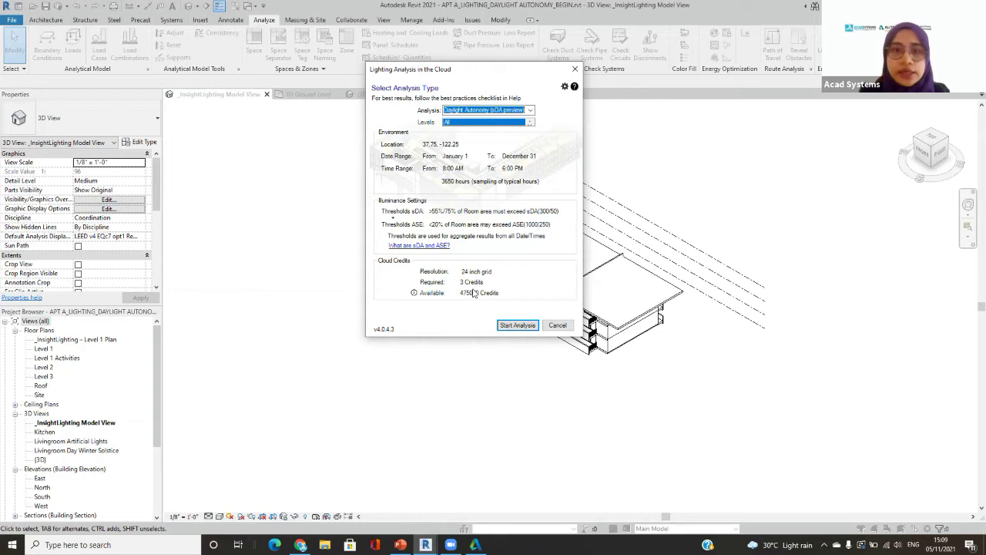
- Restrict the daylight autonomy analysis to Level 1 and start it in the cloud
left_click(531, 125)
left_click(530, 125)
left_click(531, 125)
left_click(530, 119)
left_click(531, 120)
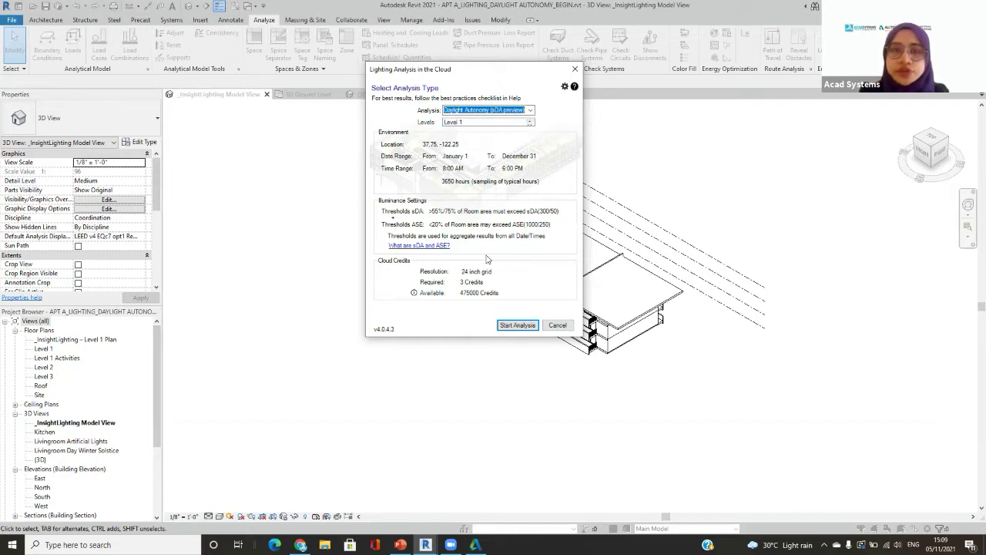
left_click(518, 325)
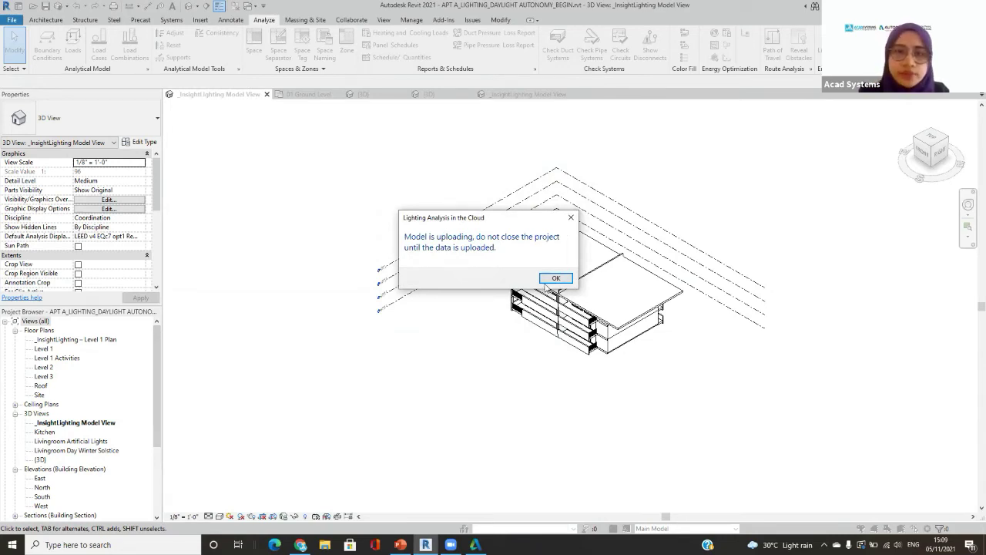
left_click(545, 279)
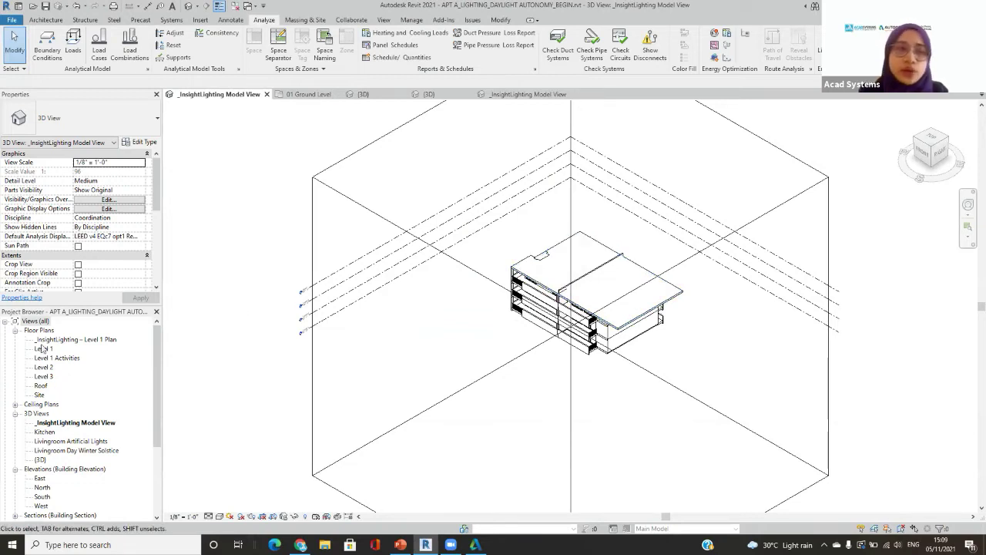
- Open the Level 1 floor plan to examine the apartment layout
scroll(461, 304, "down", 1)
middle_click_drag(510, 285, 472, 260)
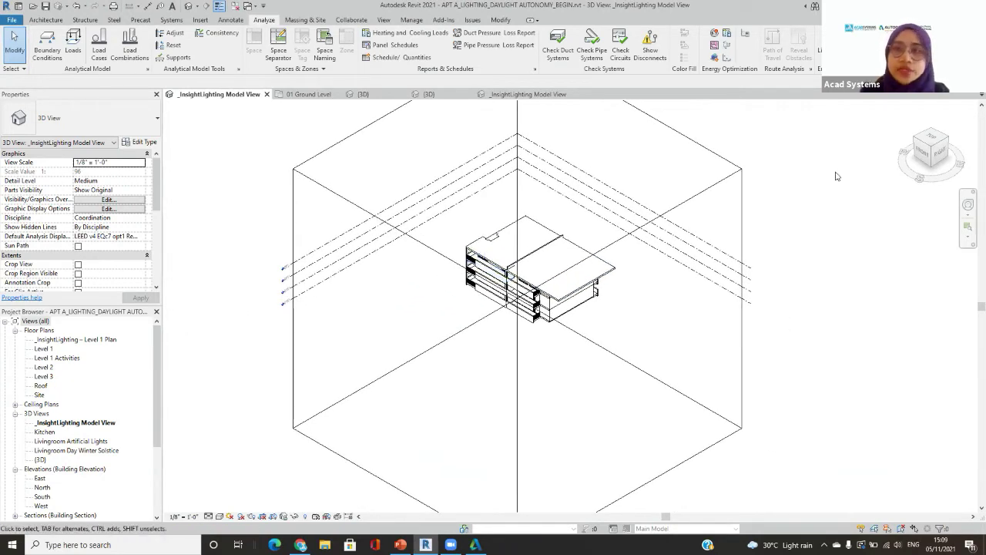
double_click(44, 349)
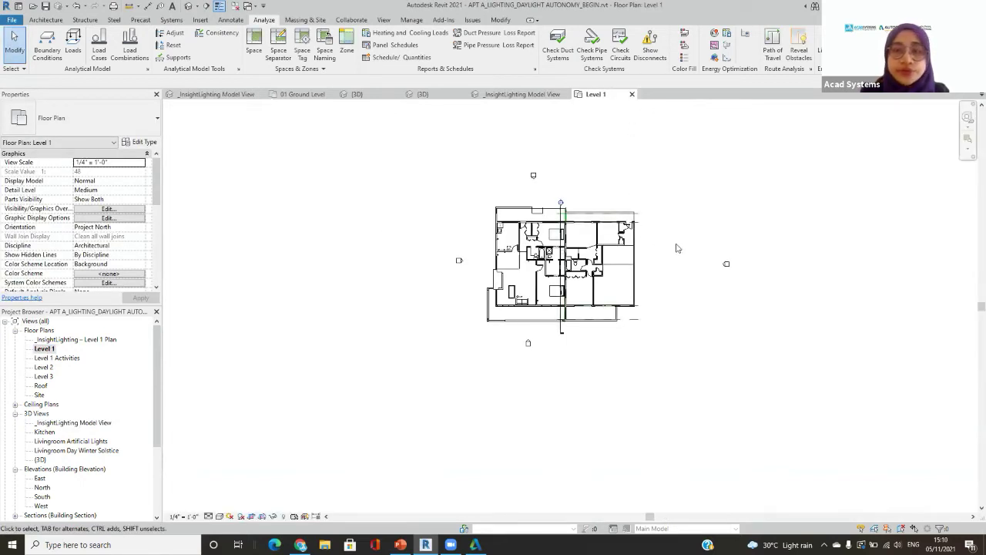
middle_click_drag(681, 249, 669, 239)
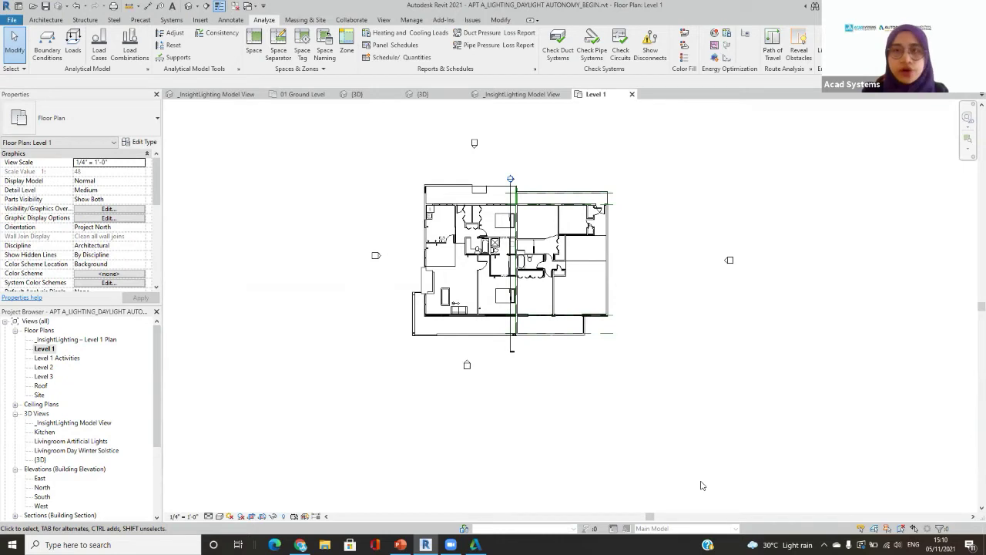
- Generate the results of the past Daylight Autonomy (sDA preview) run from 11/05/21 14:27, and close the Autodesk Desktop App
left_click(819, 45)
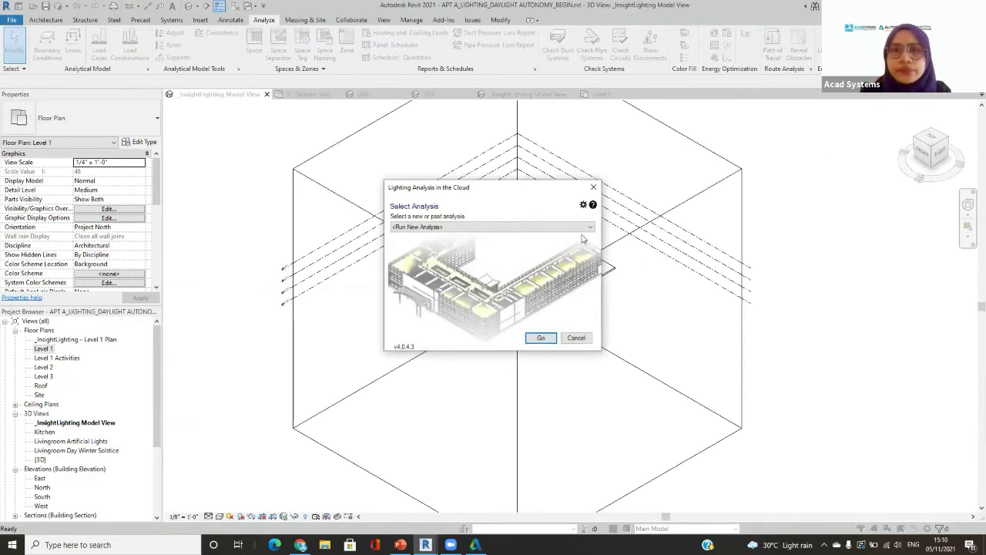
left_click(513, 227)
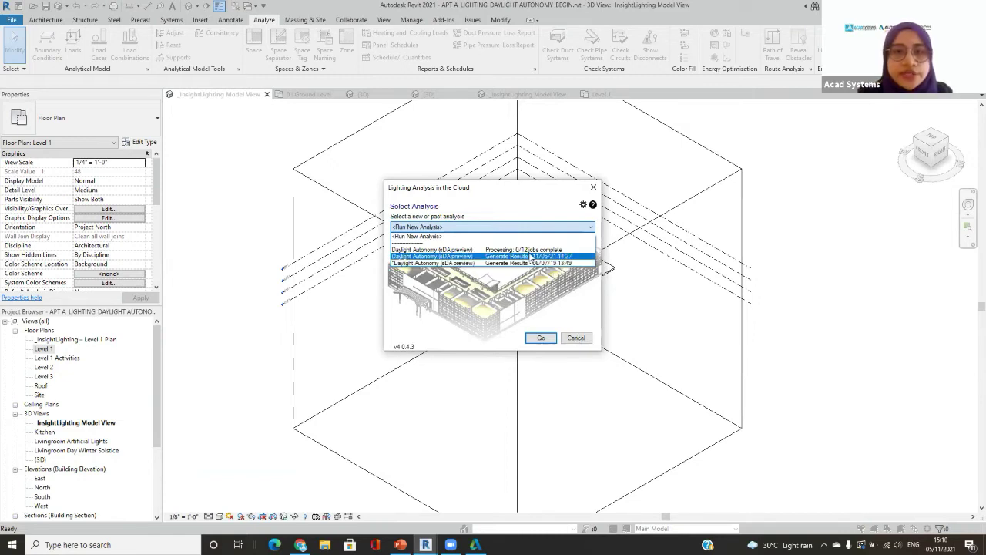
left_click(531, 256)
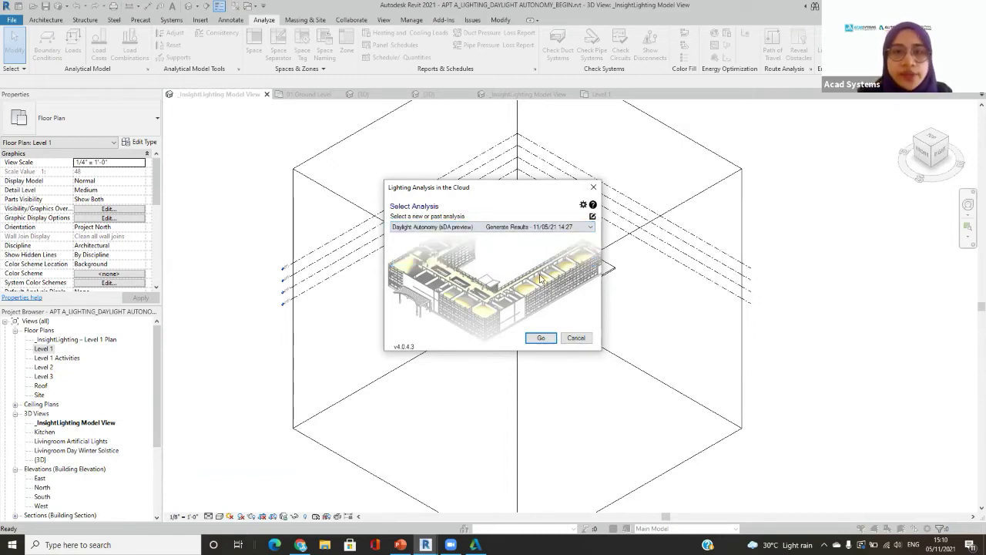
left_click(543, 338)
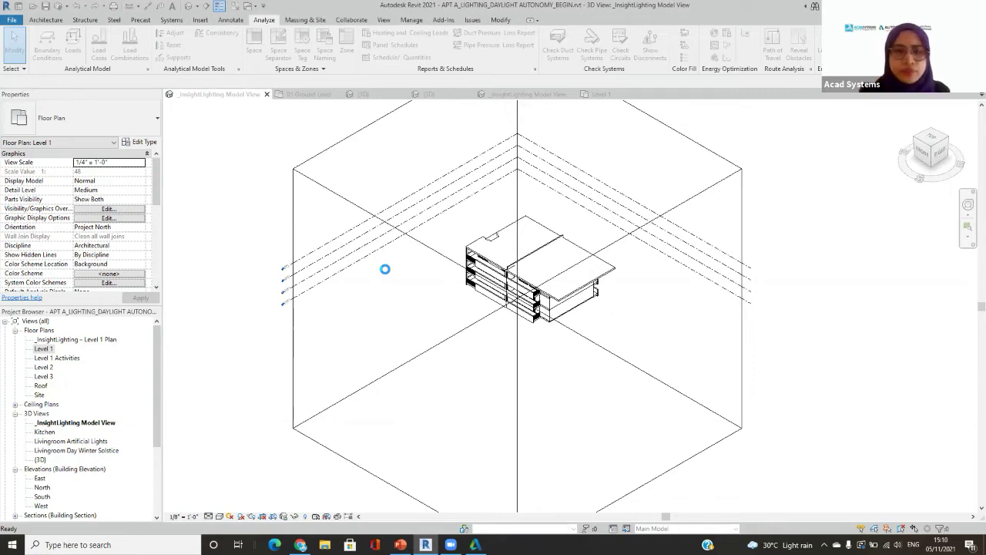
left_click(475, 544)
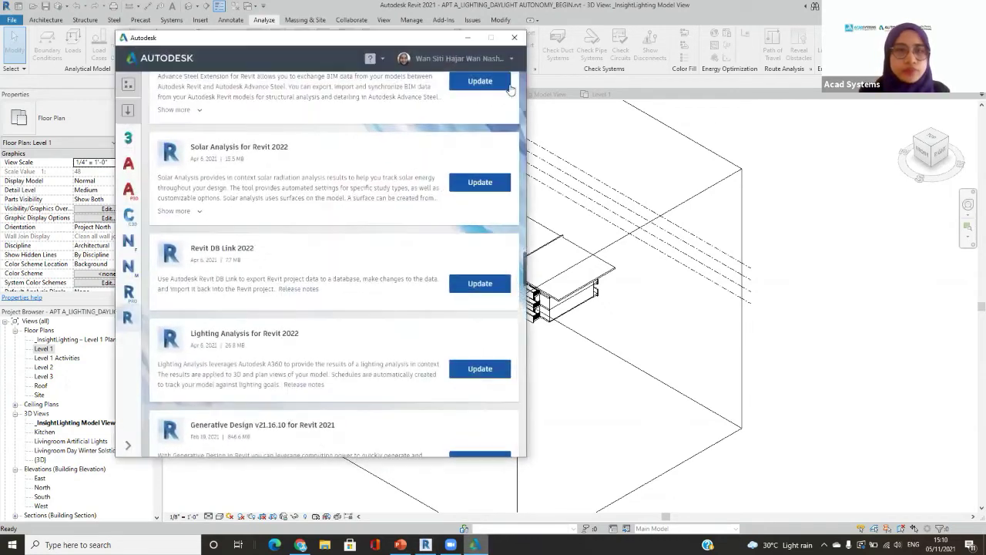
left_click(514, 37)
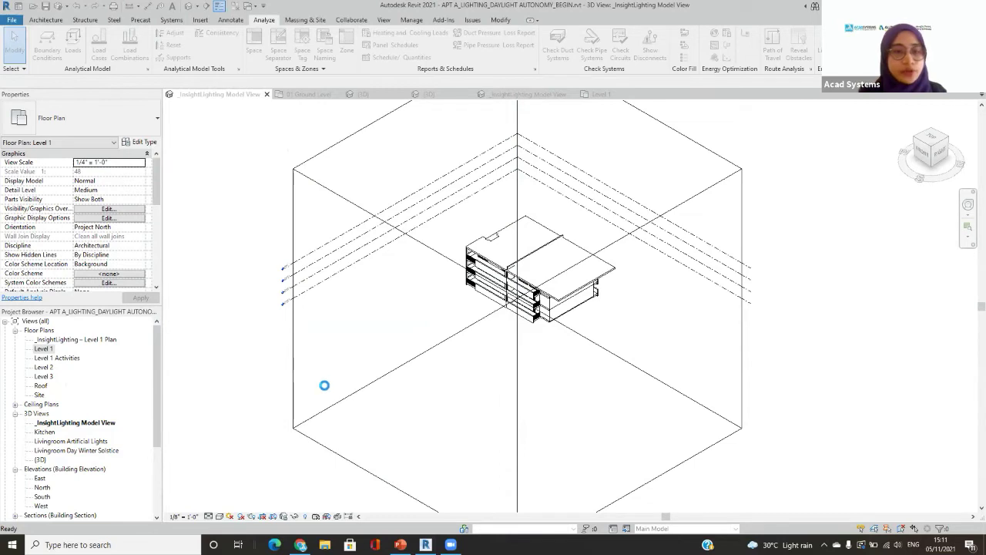
- Switch to Chrome and try to copy the web address of the Autodesk help page about Solar Analysis
mouse_move(301, 543)
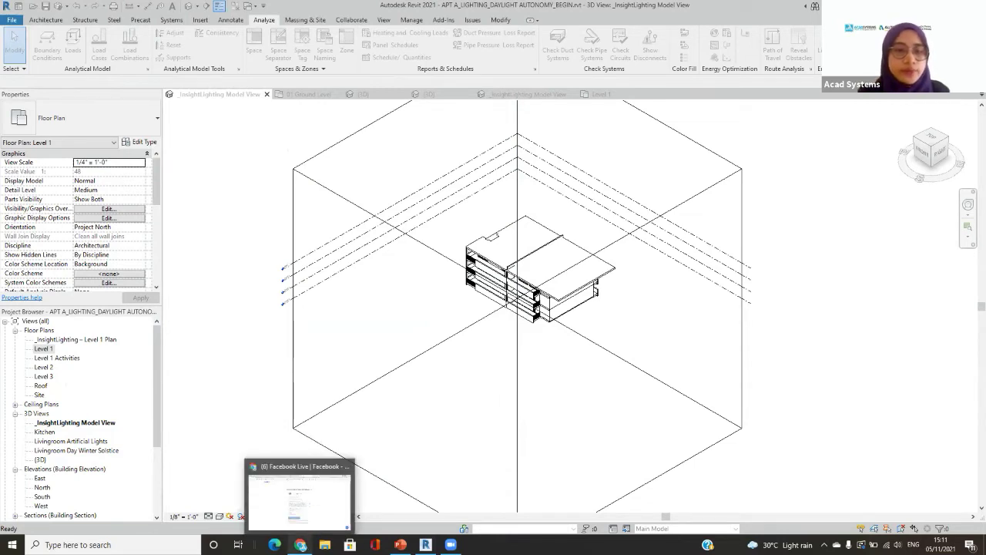
left_click(299, 497)
left_click(50, 6)
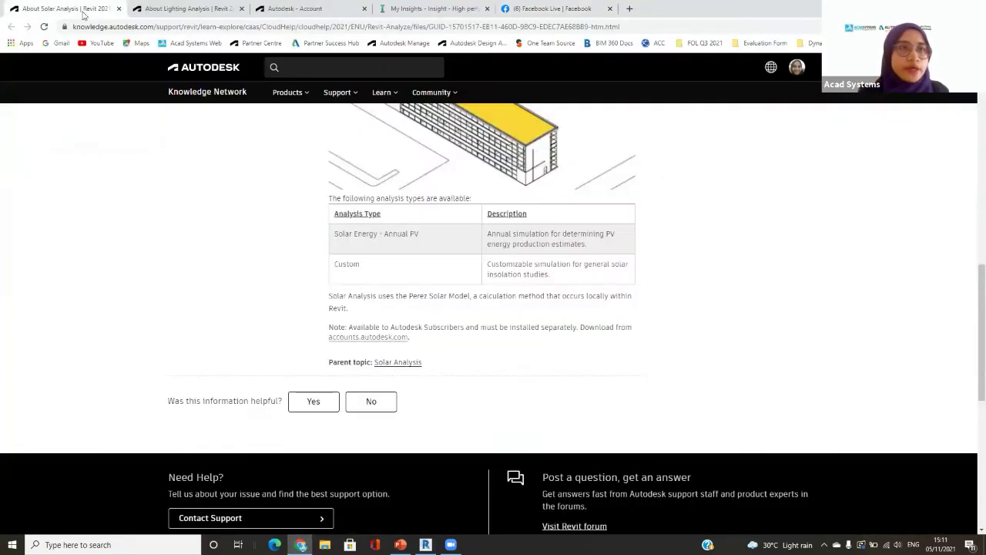
left_click(96, 26)
right_click(98, 27)
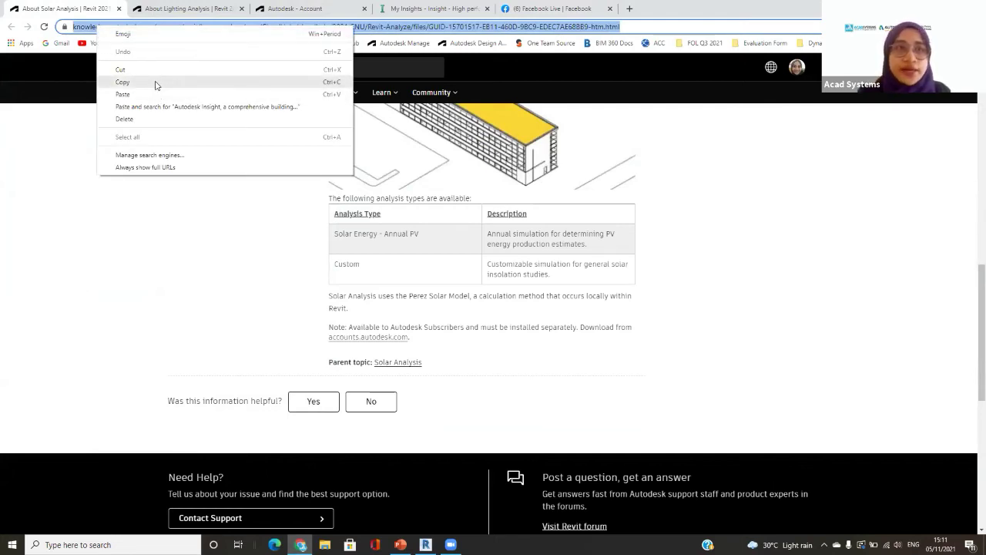
- Copy the web address of the About Lighting Analysis help page
left_click(181, 9)
left_click(173, 26)
right_click(174, 26)
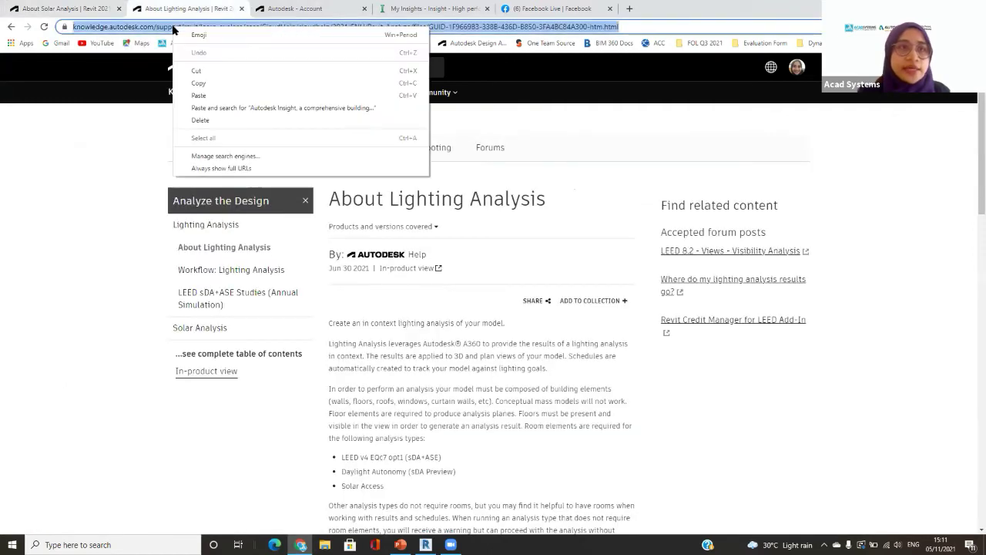
left_click(199, 82)
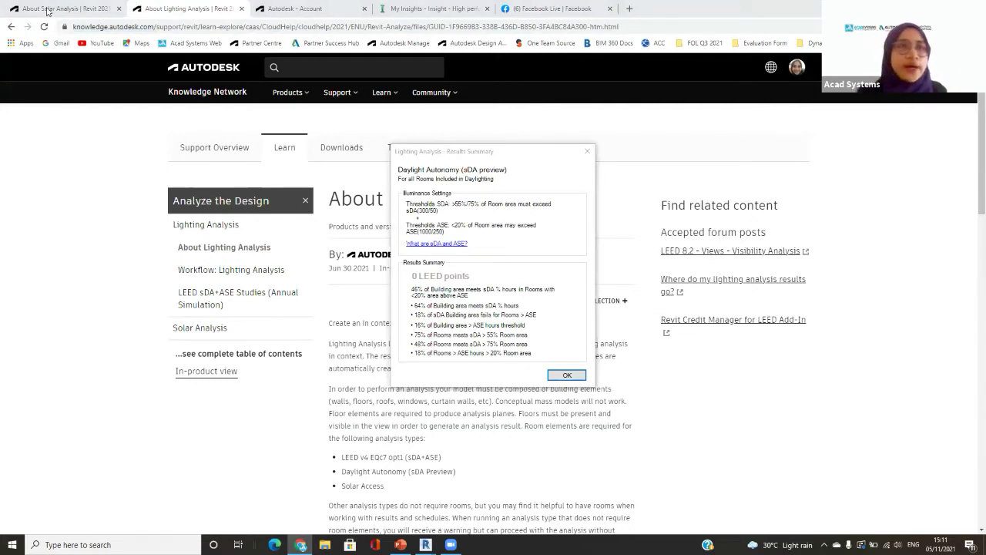
- Copy the web address of the About Solar Analysis help page and minimise the browser
left_click(62, 8)
left_click(101, 27)
right_click(101, 28)
left_click(140, 81)
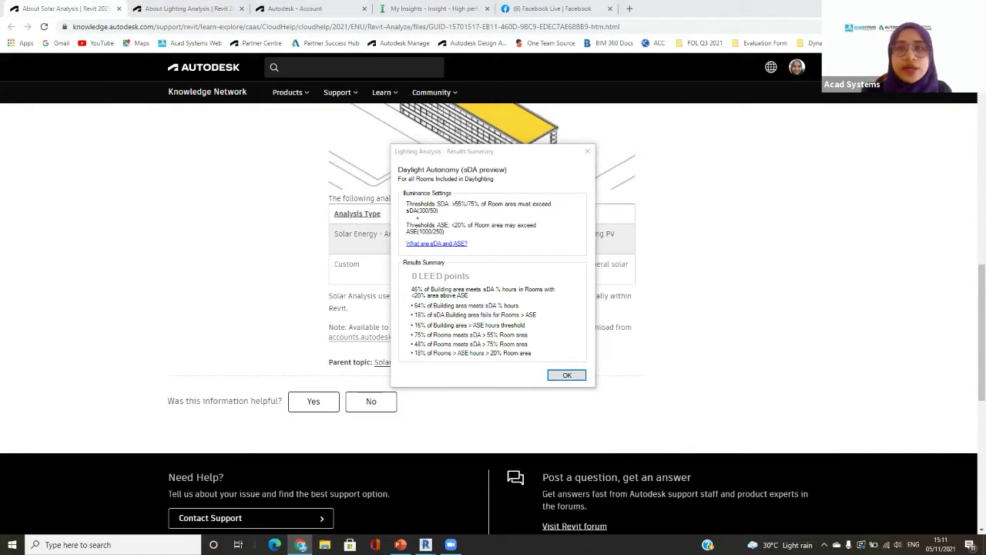
left_click(927, 7)
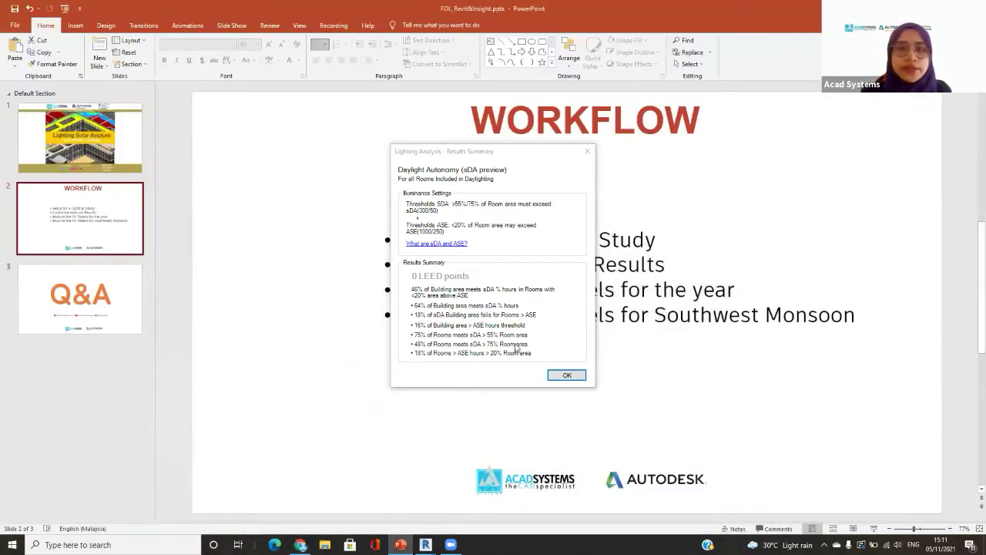
- Switch to Revit, review and dismiss the Daylight Autonomy (sDA preview) results summary, and confirm saving the project
left_click(425, 544)
left_click(436, 516)
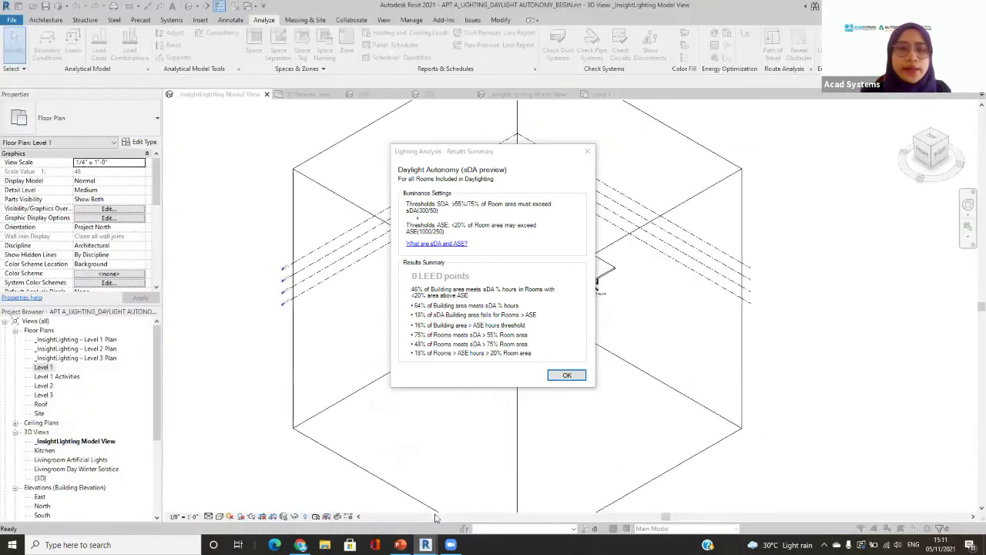
left_click_drag(481, 154, 436, 117)
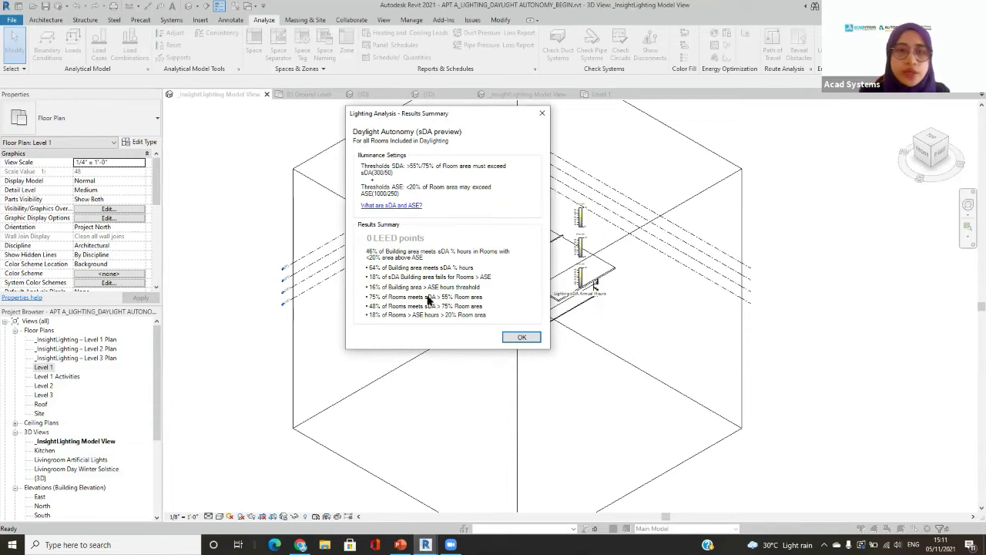
left_click(522, 336)
scroll(587, 317, "up", 5)
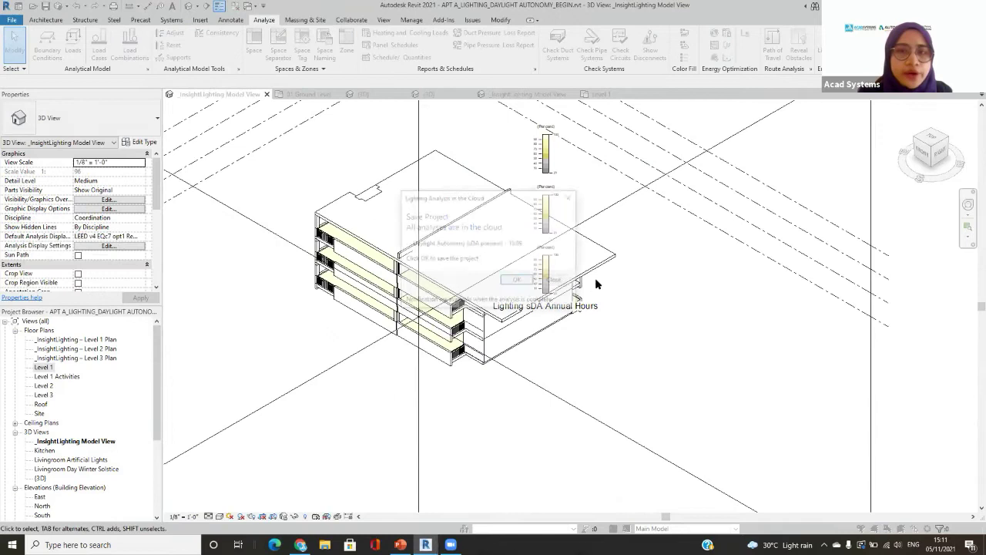
left_click(519, 281)
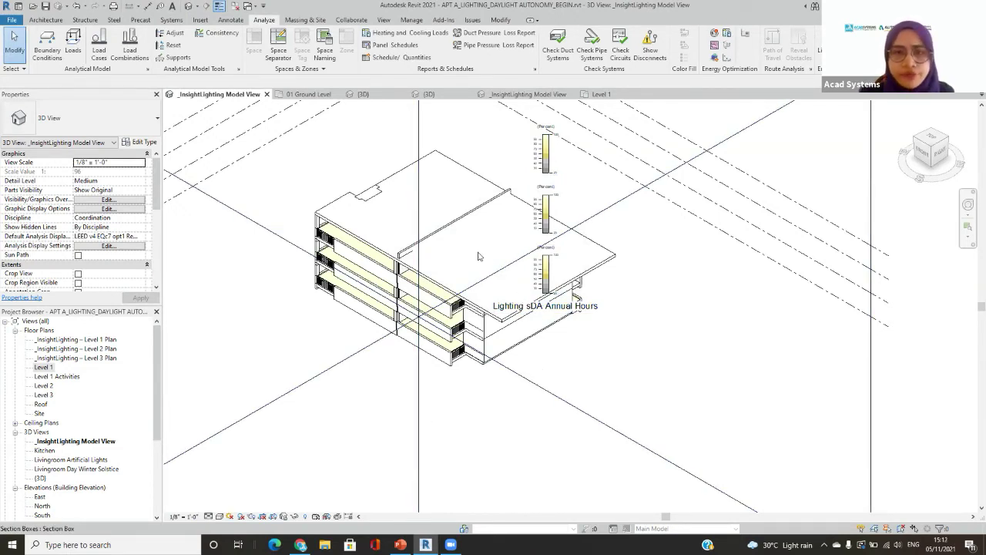
- Orient the _InsightLighting Model View to the _InsightLighting – Level 1 Plan floor plan
scroll(473, 247, "up", 2)
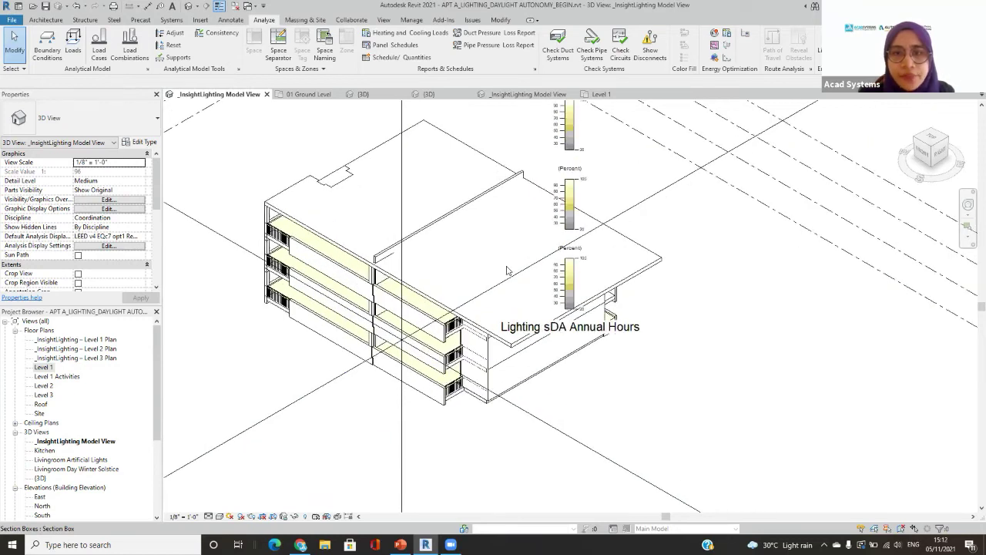
scroll(690, 286, "down", 2)
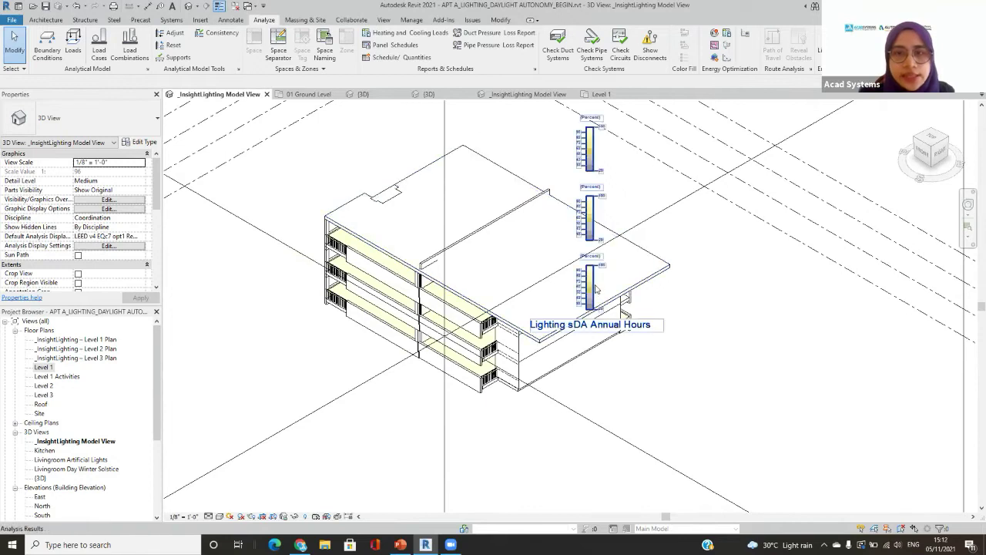
scroll(599, 297, "up", 3)
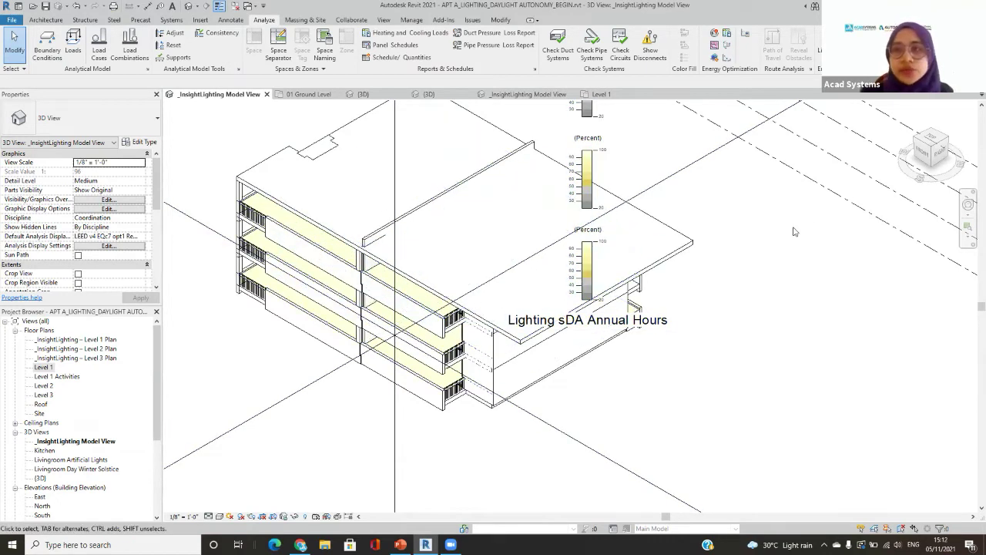
right_click(931, 157)
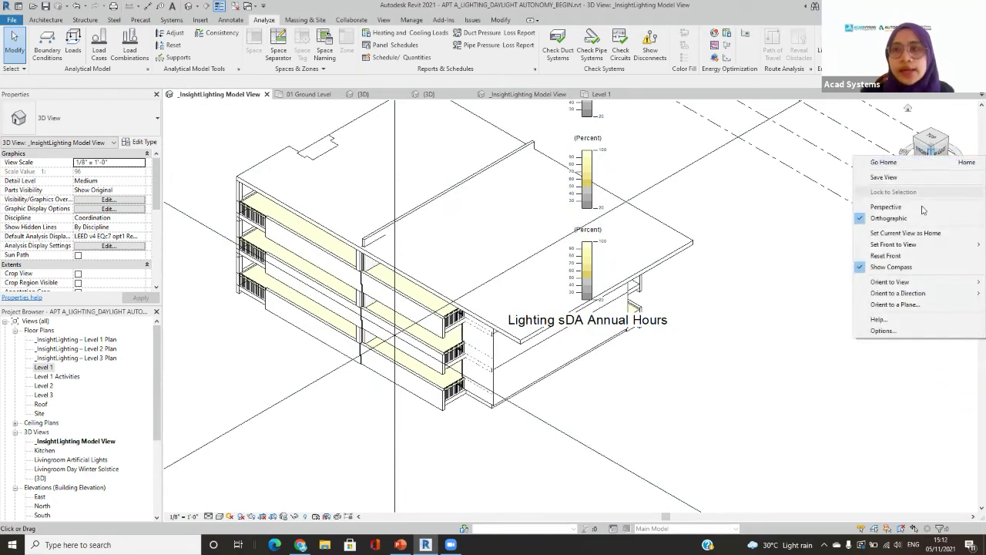
mouse_move(918, 283)
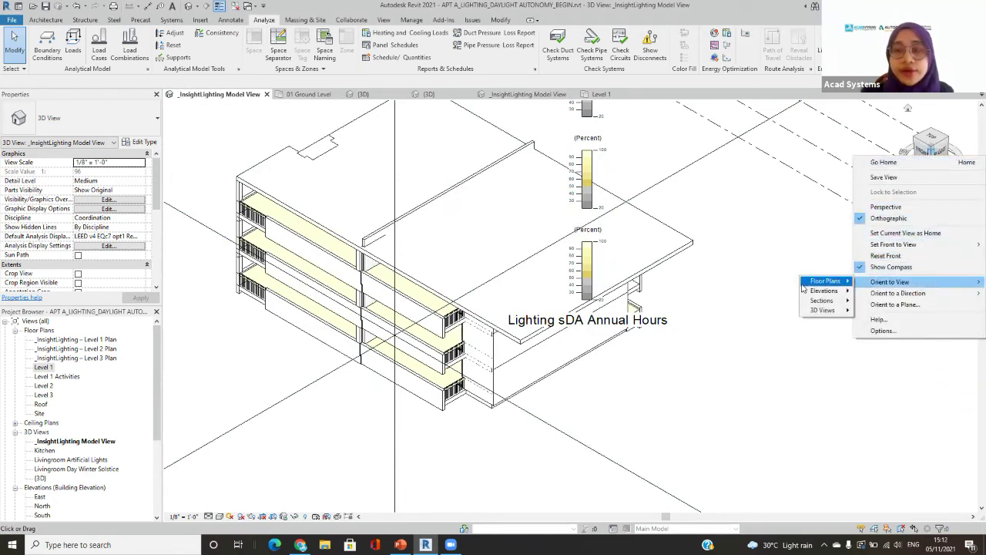
mouse_move(810, 287)
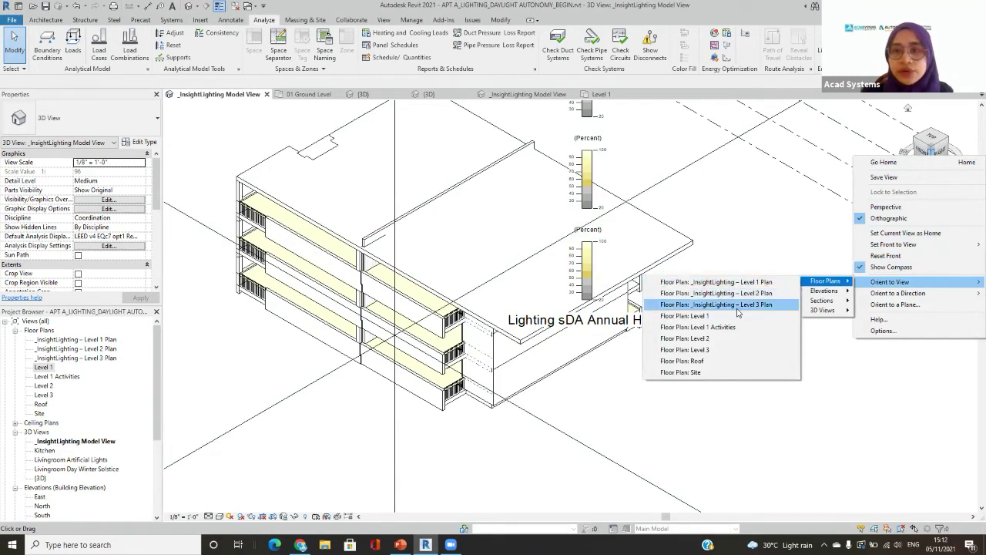
left_click(737, 283)
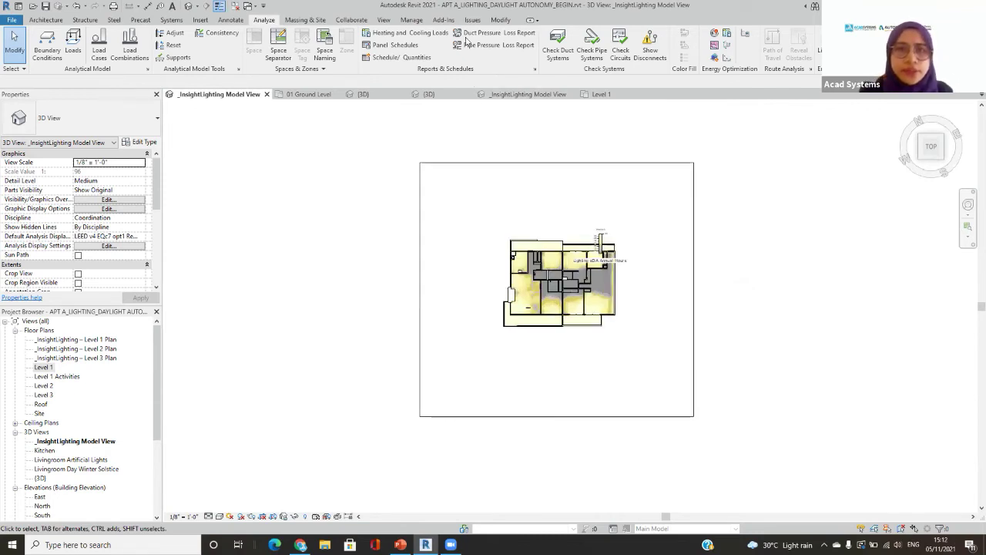
- Examine the Level 1 sDA results, and accept the completed run submitted 05/11/2021 15:09, updating and saving the project
scroll(614, 289, "up", 5)
scroll(614, 290, "up", 2)
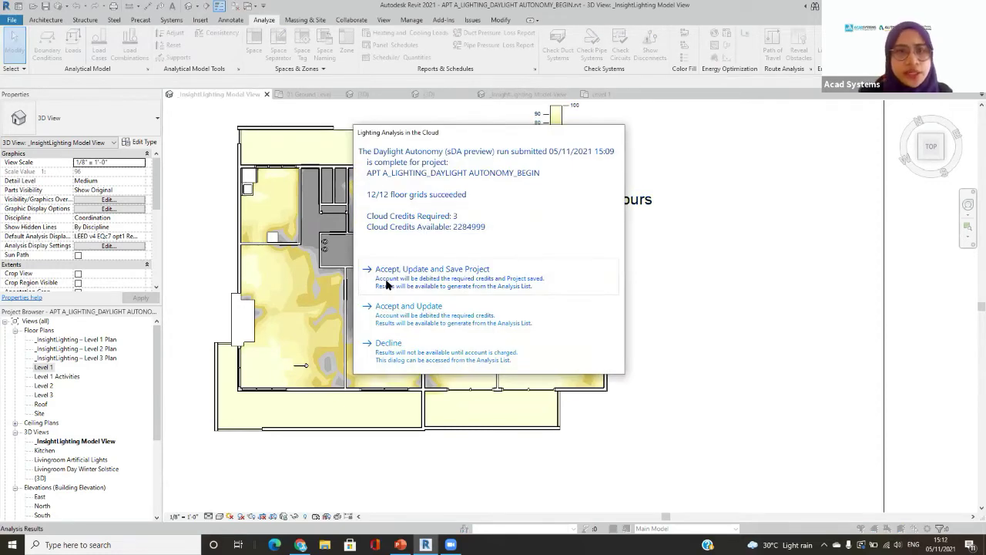
left_click(422, 278)
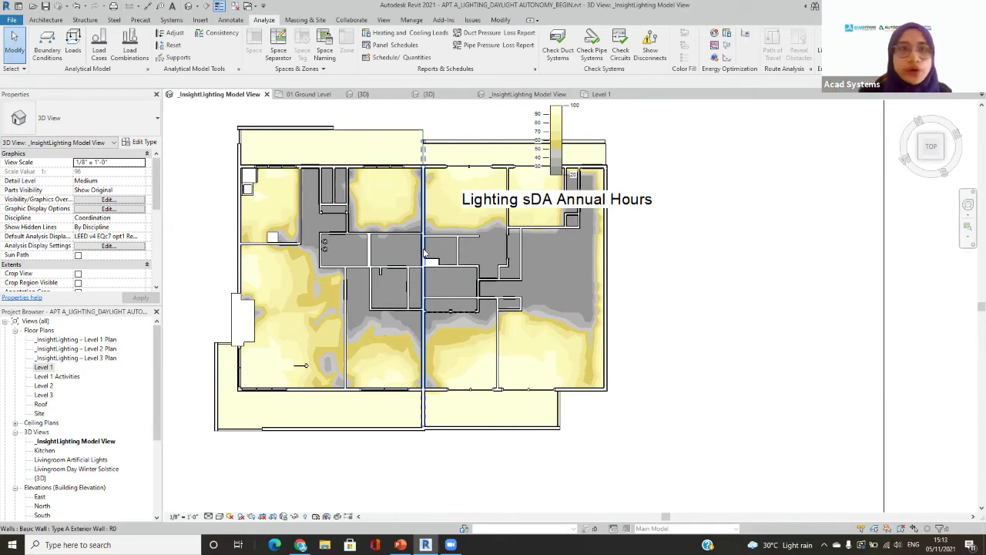
middle_click_drag(685, 291, 675, 281)
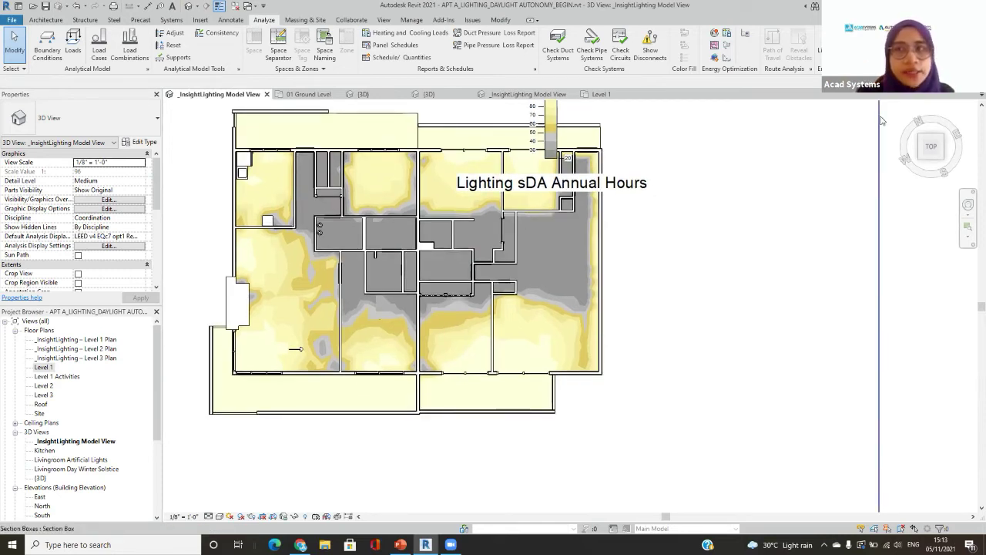
- Orient the 3D view to the _InsightLighting – Level 2 Plan floor plan
right_click(932, 158)
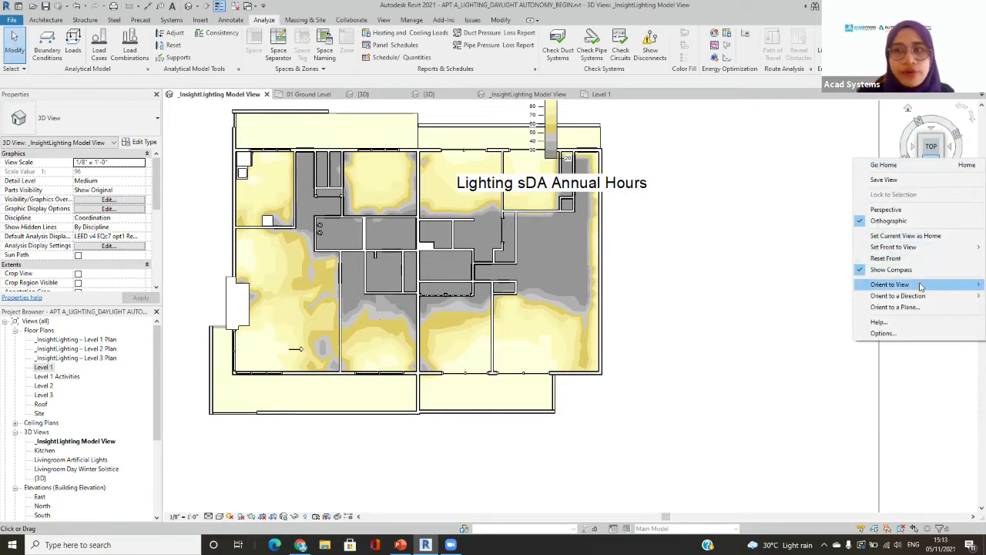
mouse_move(890, 285)
mouse_move(825, 285)
left_click(749, 297)
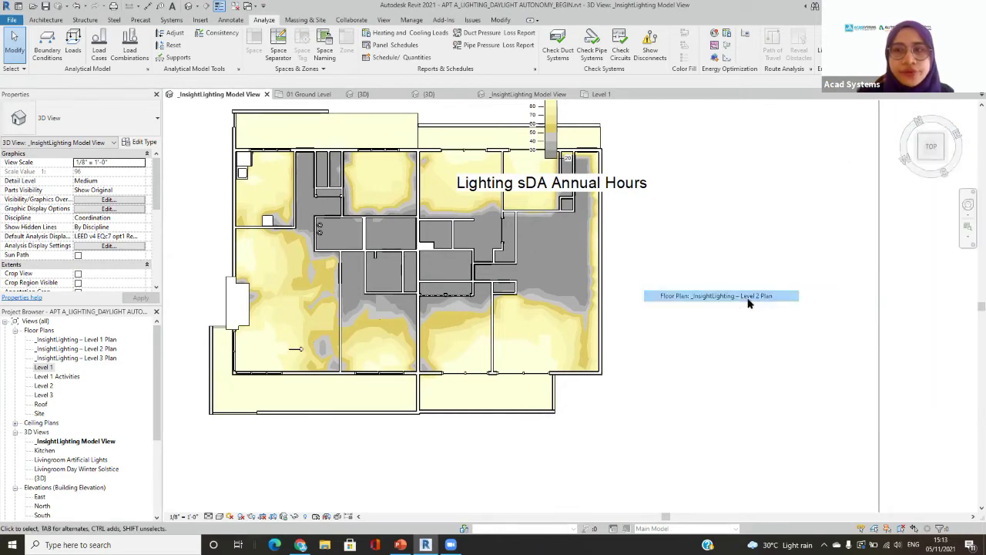
scroll(645, 306, "up", 4)
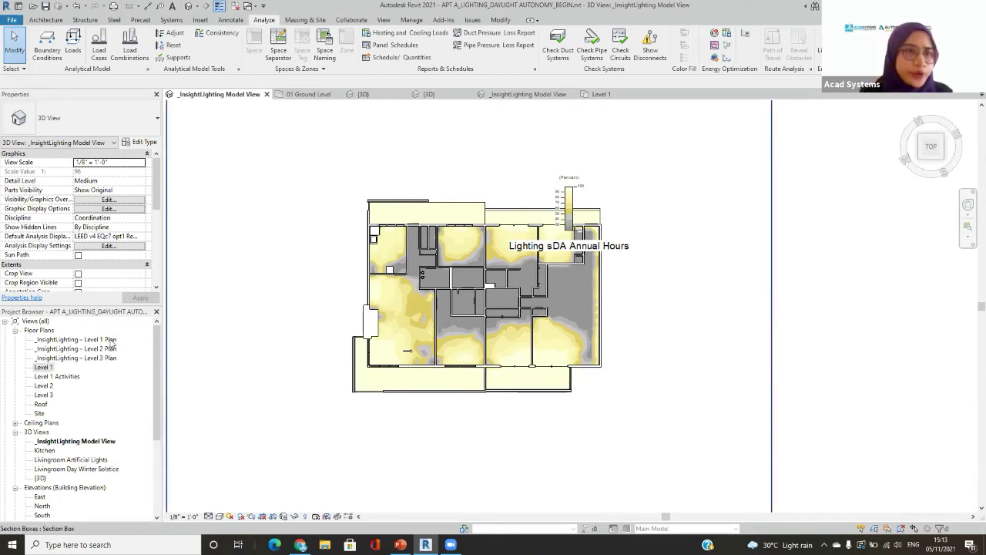
- Open the _InsightLighting – Level 1 Plan floor plan and inspect the sDA pass/fail markers around the upper bedrooms
double_click(91, 339)
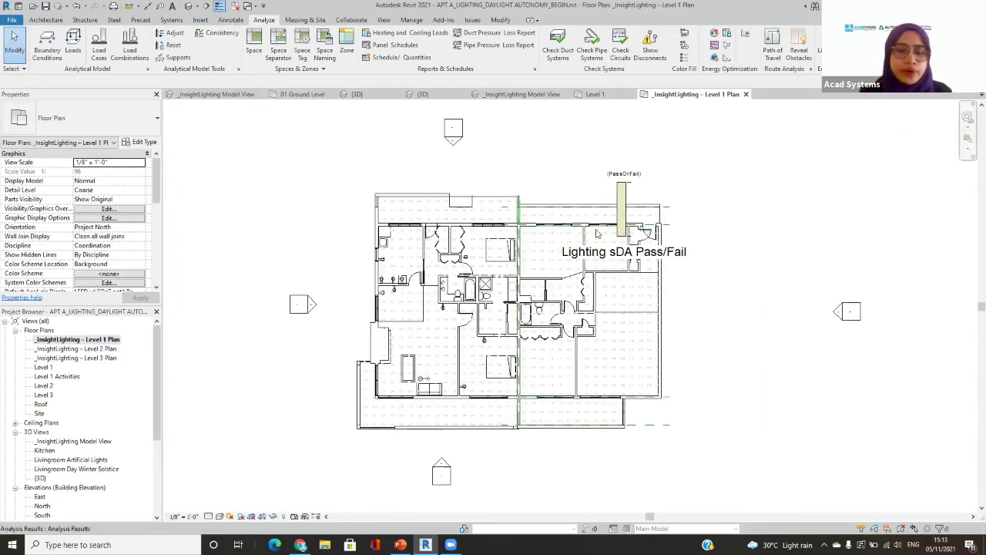
middle_click_drag(580, 219, 554, 200)
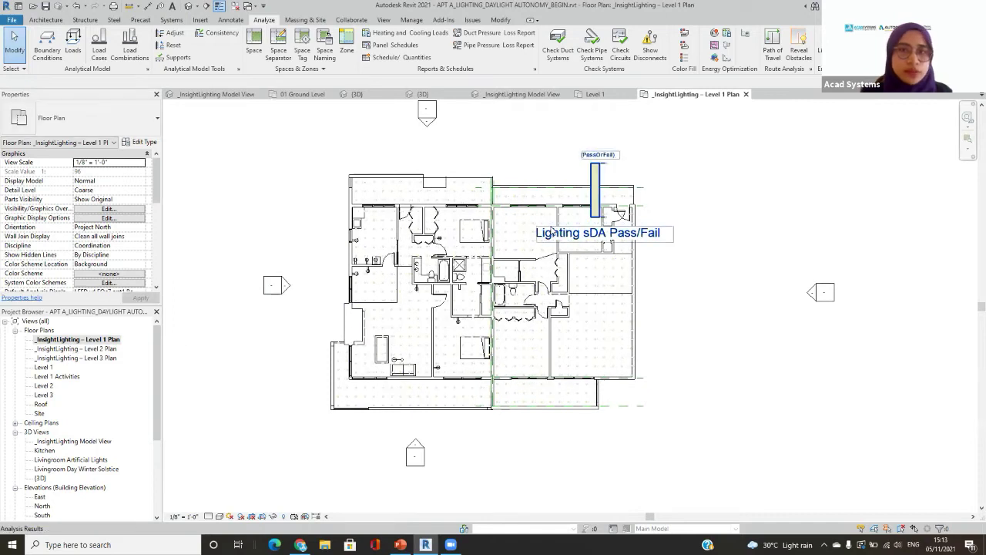
scroll(549, 228, "up", 2)
scroll(423, 215, "up", 6)
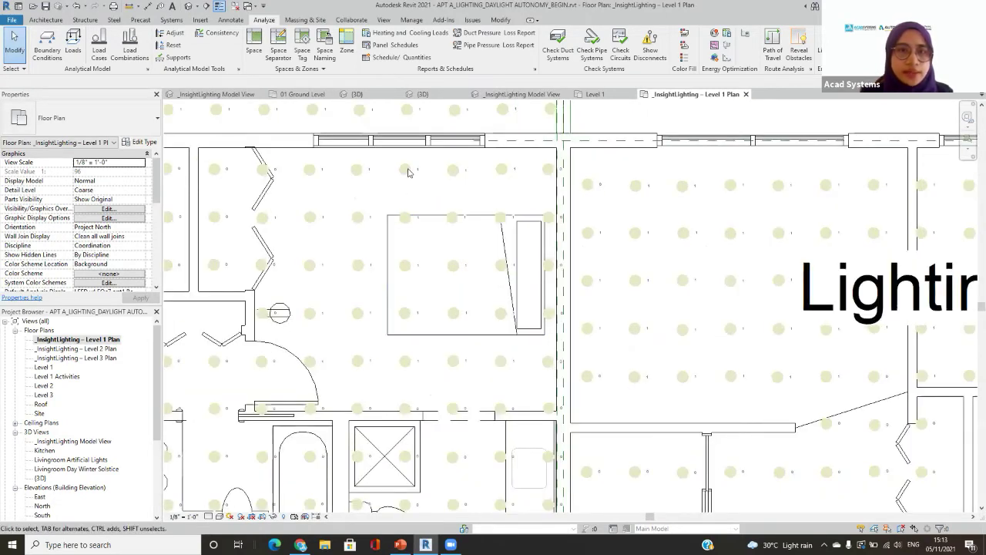
scroll(419, 187, "down", 5)
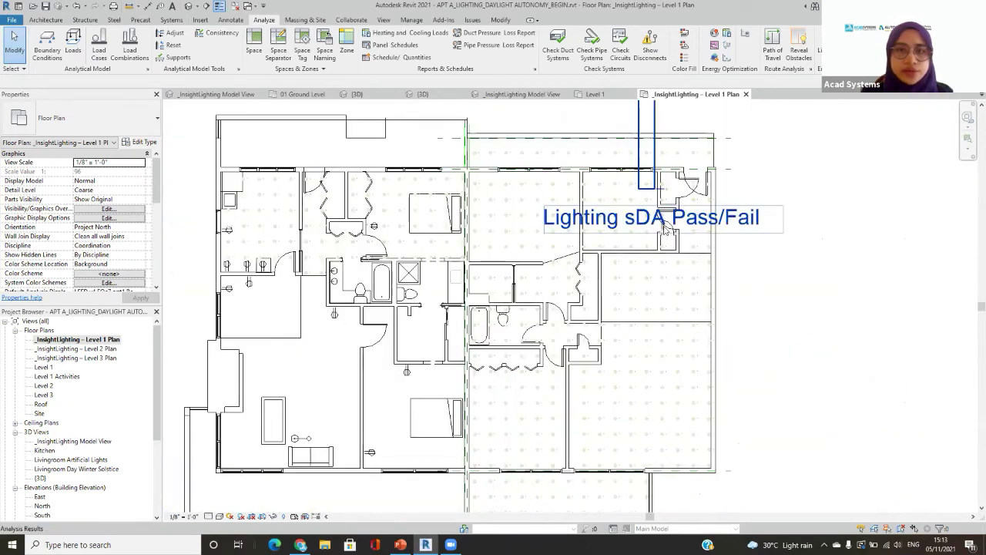
- Examine the sDA pass/fail marker values in the lower rooms of the Level 1 plan
middle_click_drag(657, 241, 633, 226)
middle_click_drag(595, 323, 579, 271)
scroll(494, 327, "up", 2)
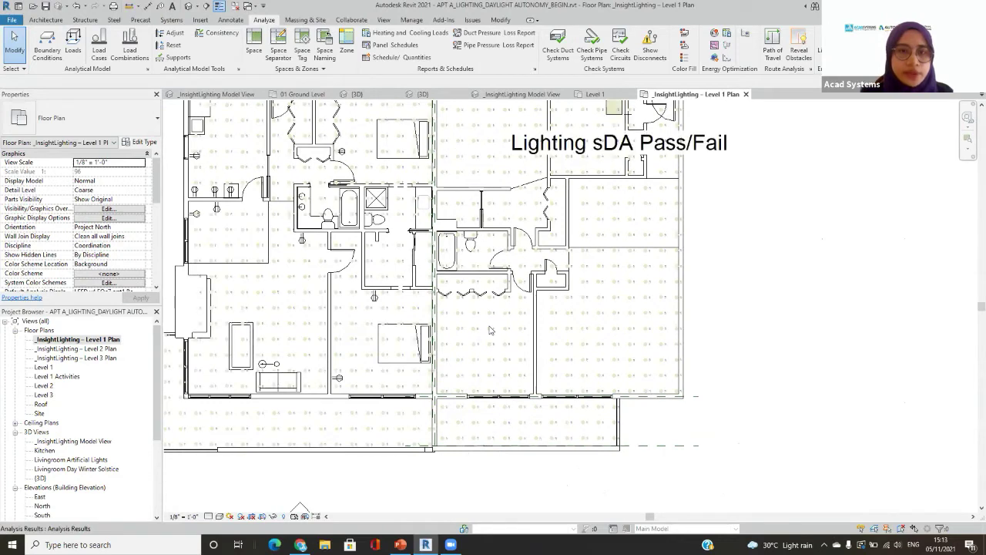
scroll(487, 333, "up", 3)
scroll(487, 332, "up", 2)
scroll(485, 332, "down", 2)
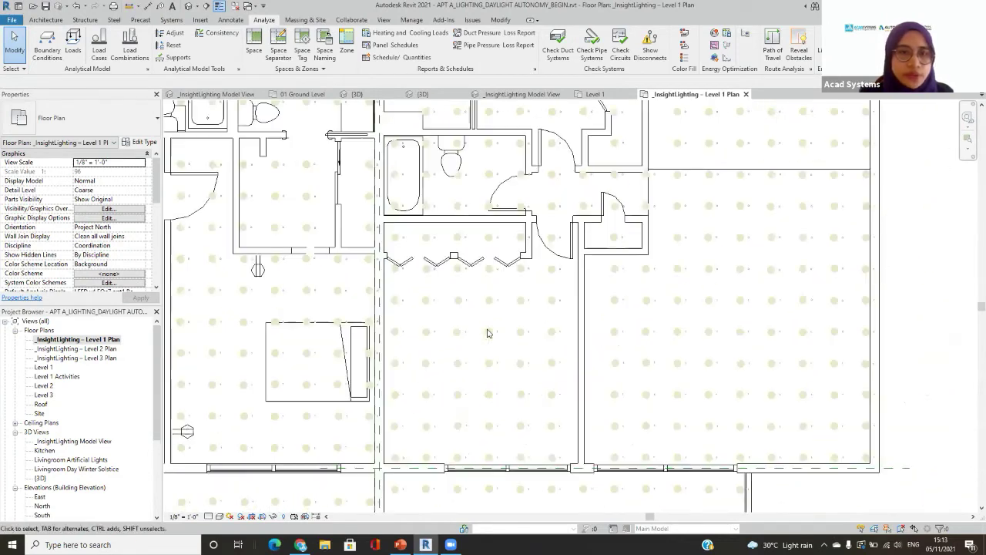
scroll(493, 281, "up", 2)
scroll(505, 255, "up", 2)
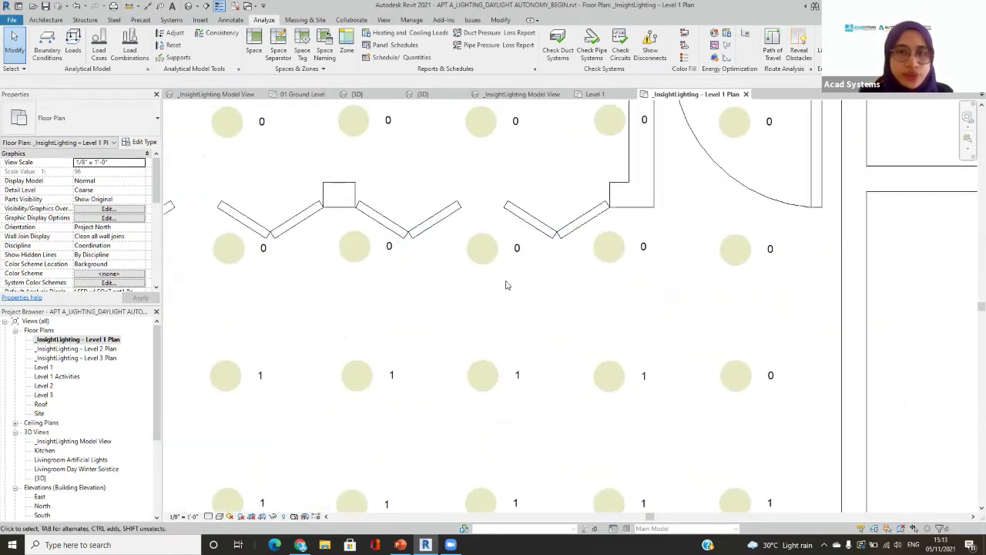
scroll(505, 282, "down", 6)
scroll(505, 285, "down", 4)
scroll(451, 224, "up", 1)
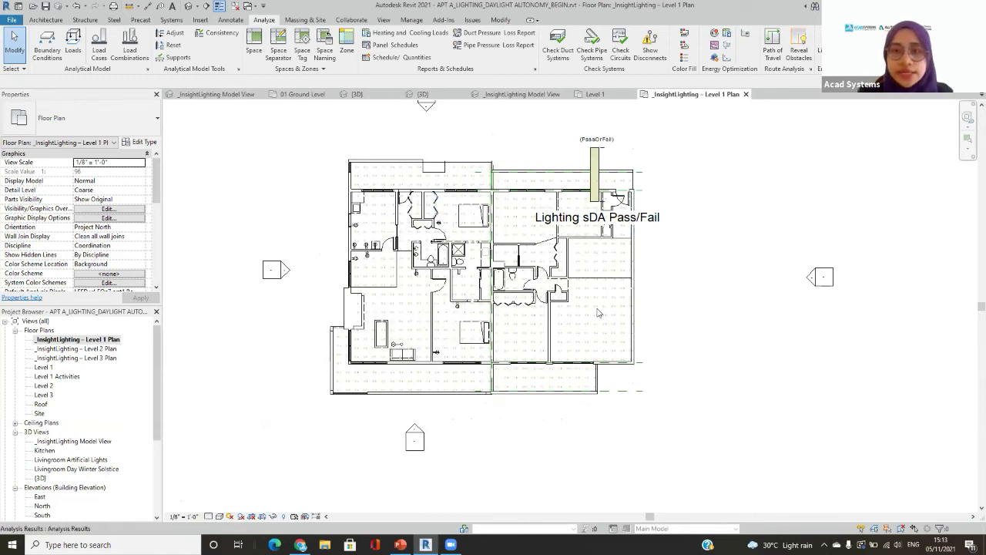
- Apply the Lighting Analysis Default display style to the sDA Pass/Fail results on the Level 1 plan
left_click(506, 214)
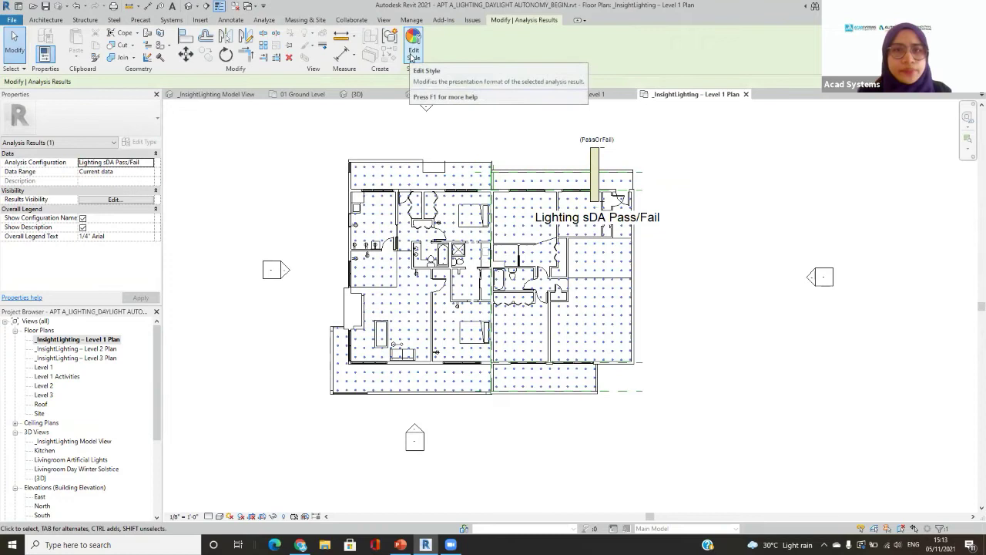
left_click(413, 57)
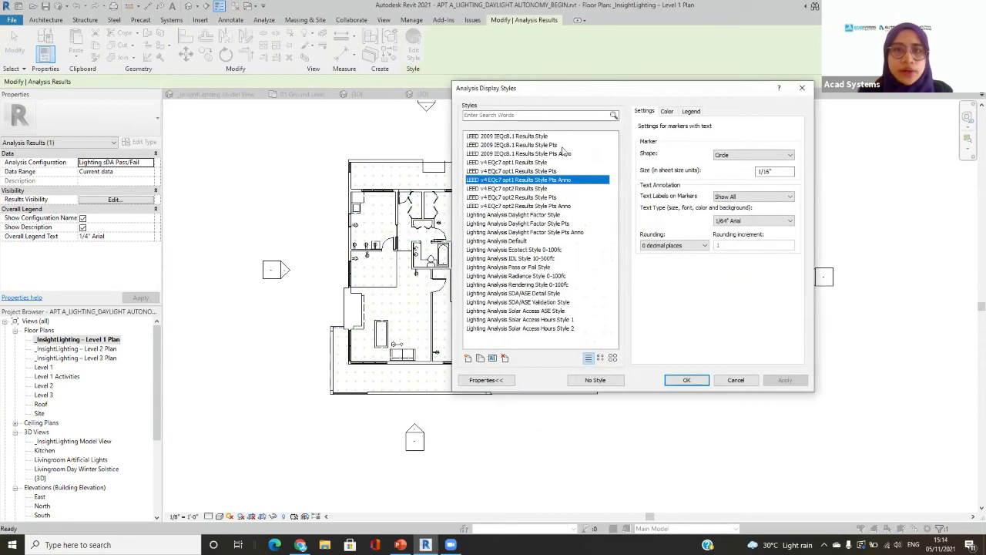
left_click(561, 145)
left_click(559, 137)
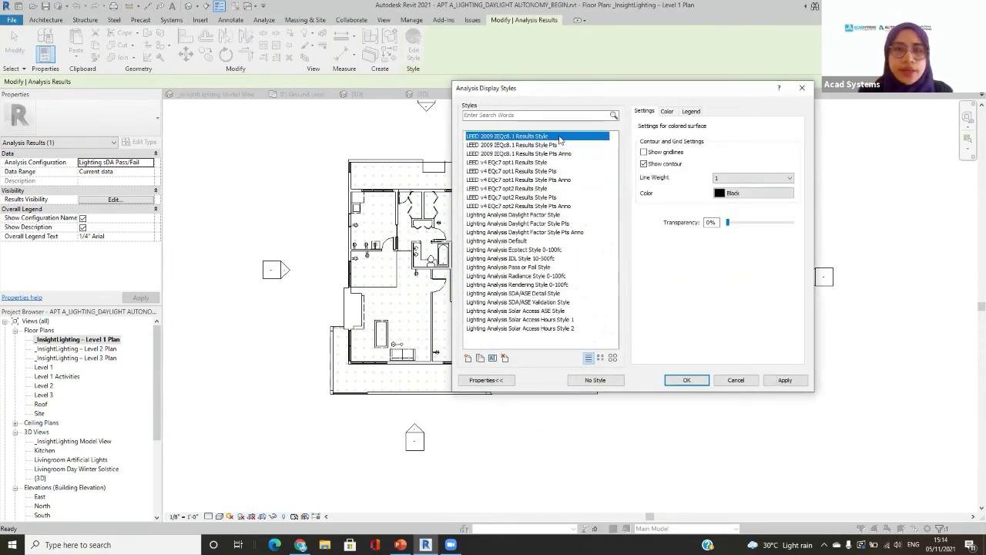
left_click(548, 241)
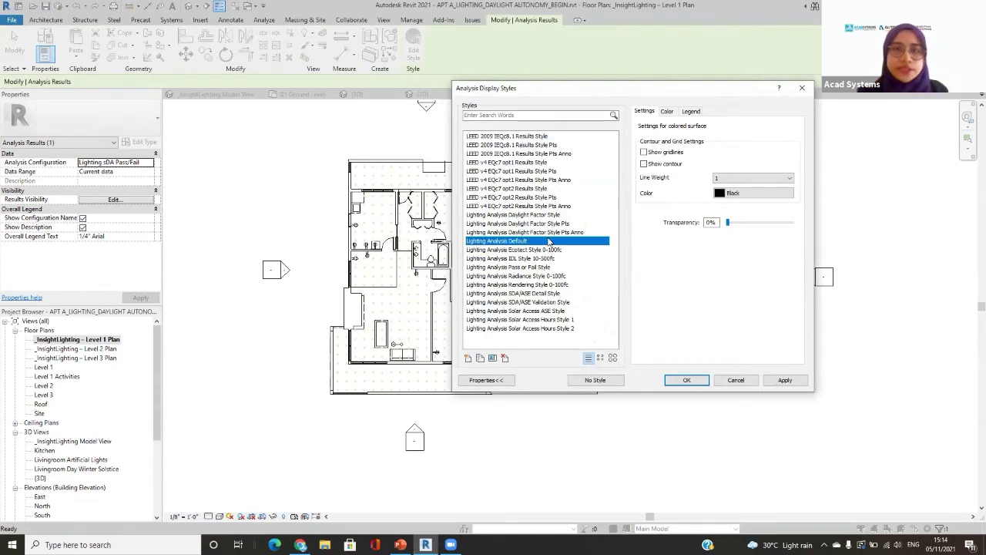
left_click(782, 383)
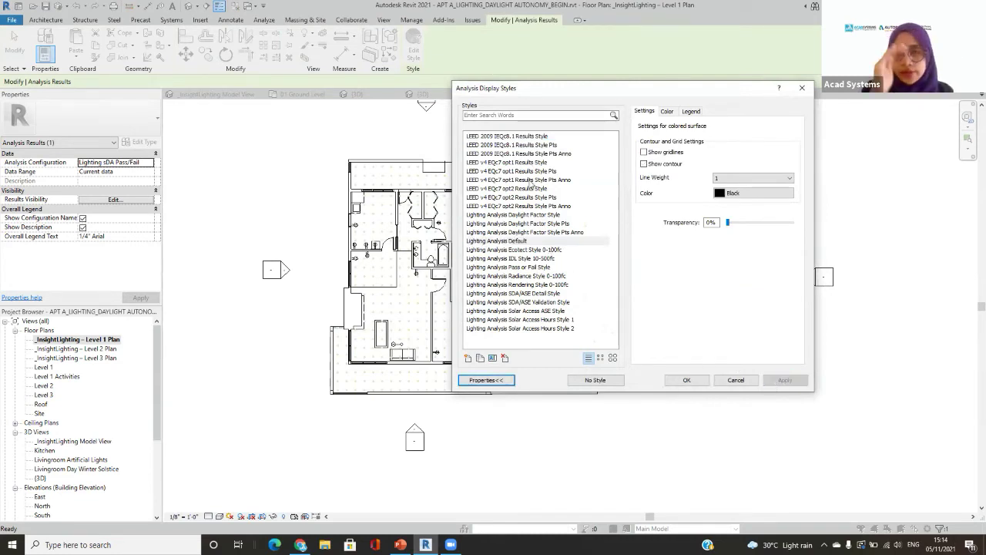
- Change the results' display style to LEED 2009 IEQc8.1 Results Style with gridlines shown, and apply it
left_click(541, 137)
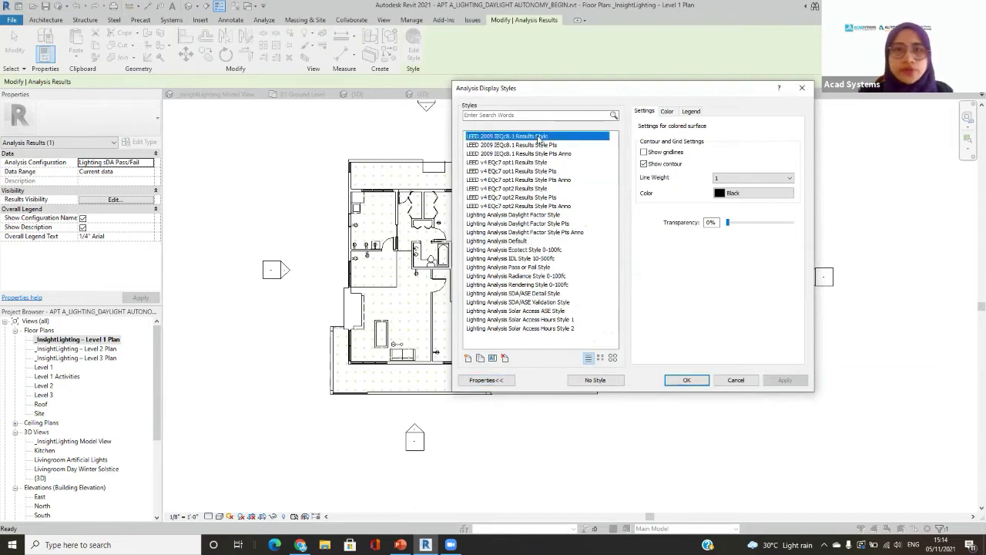
left_click(658, 154)
left_click(780, 381)
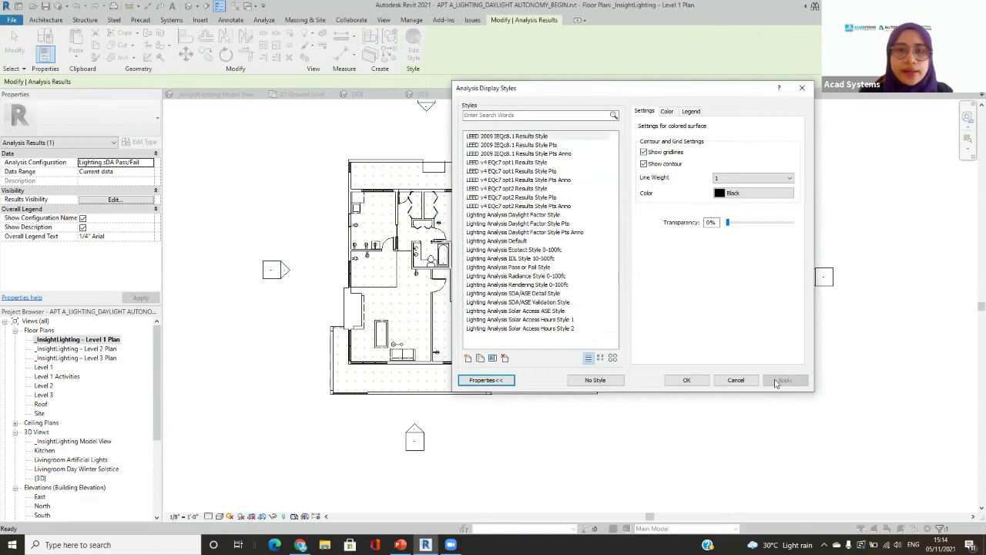
left_click(687, 379)
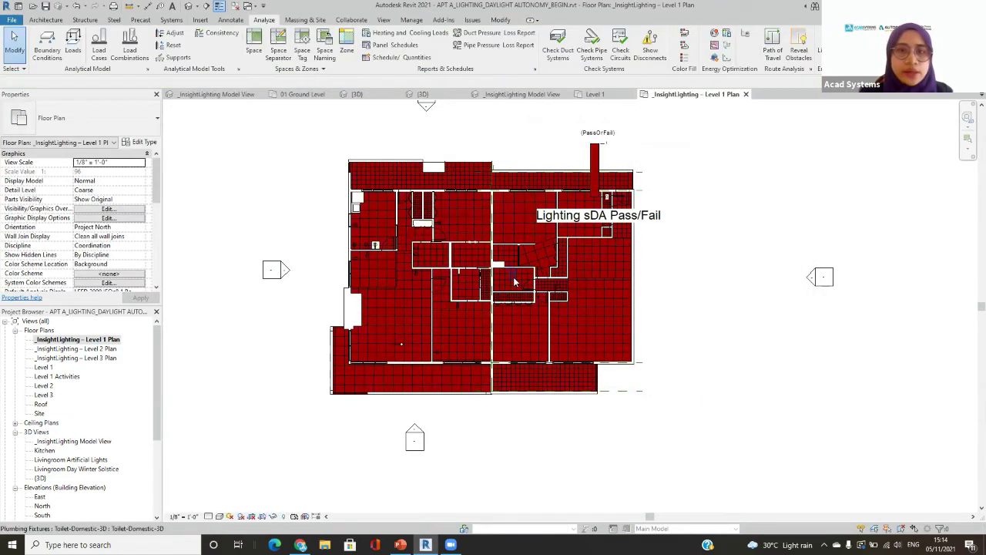
- Open the display style of the Level 1 sDA results for editing and review the LEED 2009 IEQc8.1 Results Style's colors, legend and settings
scroll(514, 282, "up", 3)
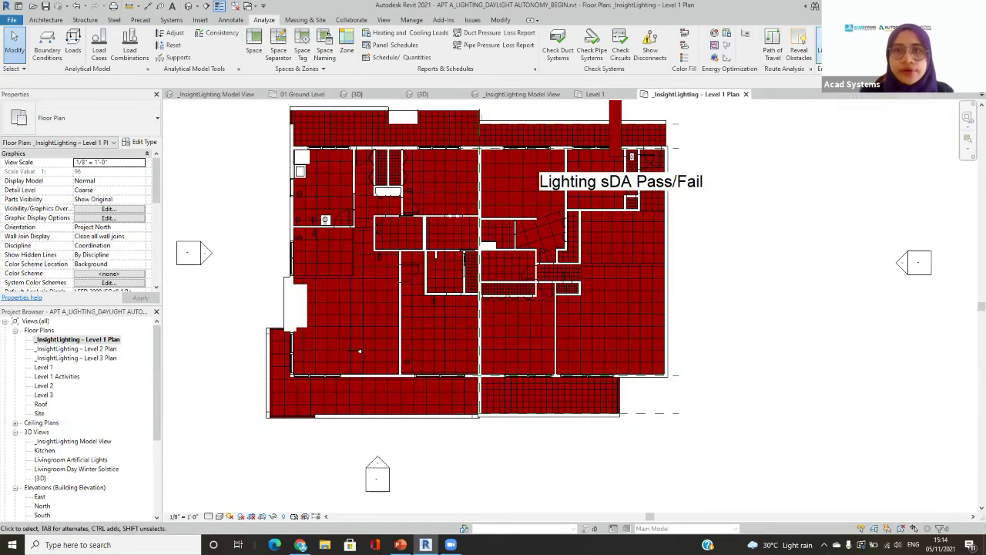
left_click(536, 209)
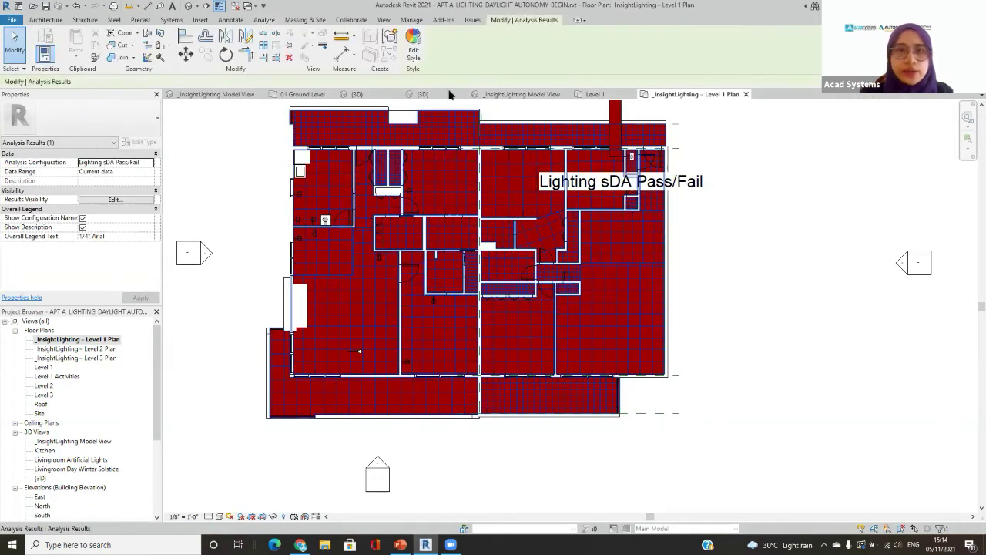
left_click(414, 45)
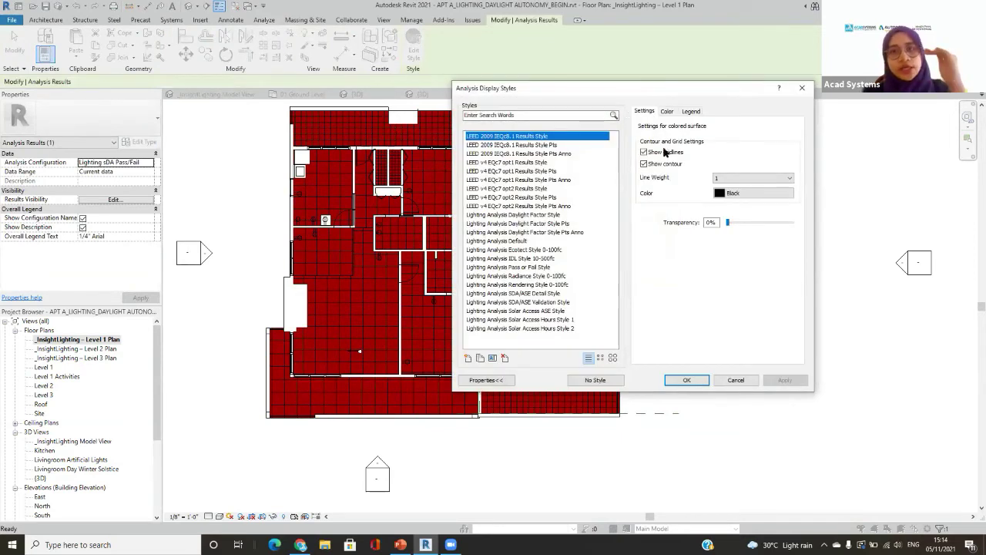
left_click(667, 113)
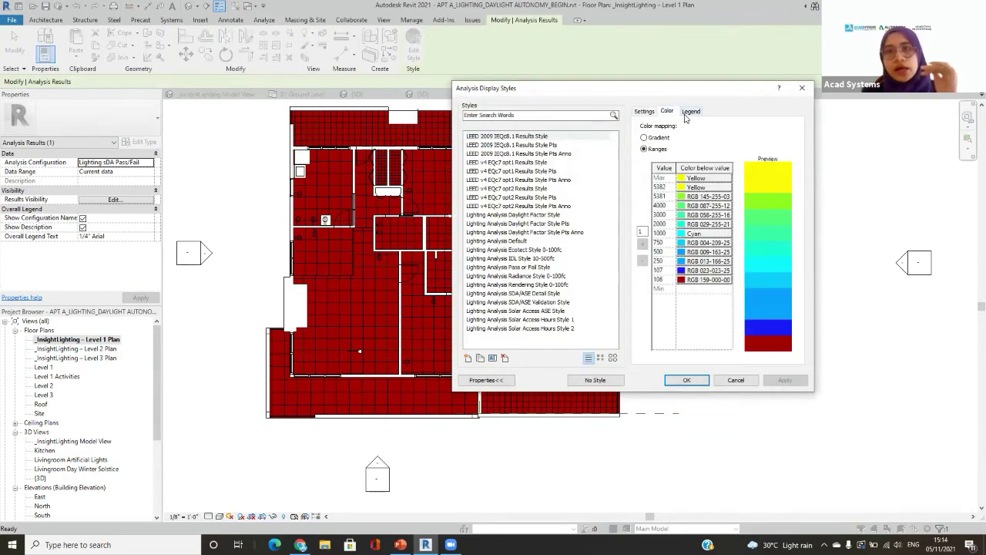
left_click(691, 112)
left_click(669, 111)
left_click(651, 112)
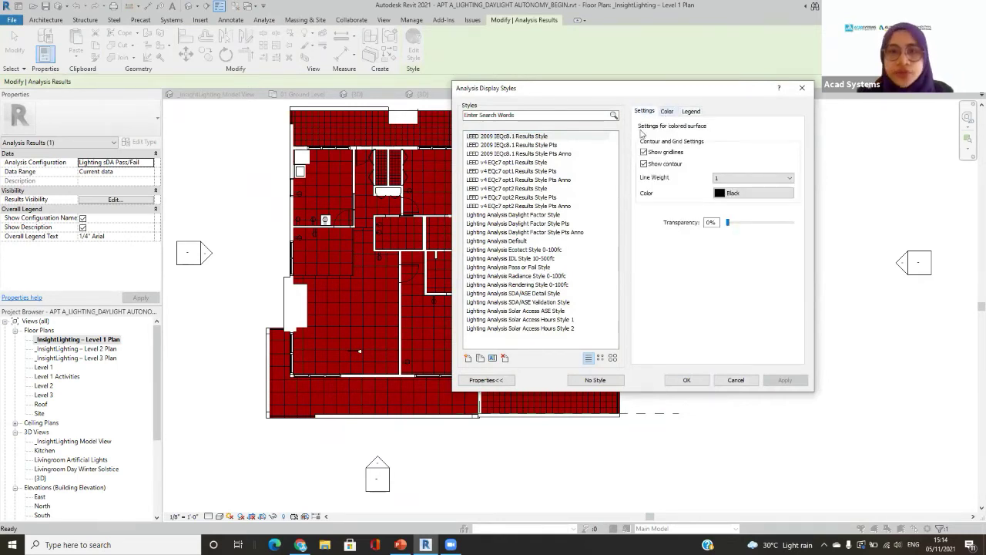
- Apply the LEED v4 EQc7 opt2 Results Style Pts Anno display style to the results after checking its color and legend options
left_click(544, 206)
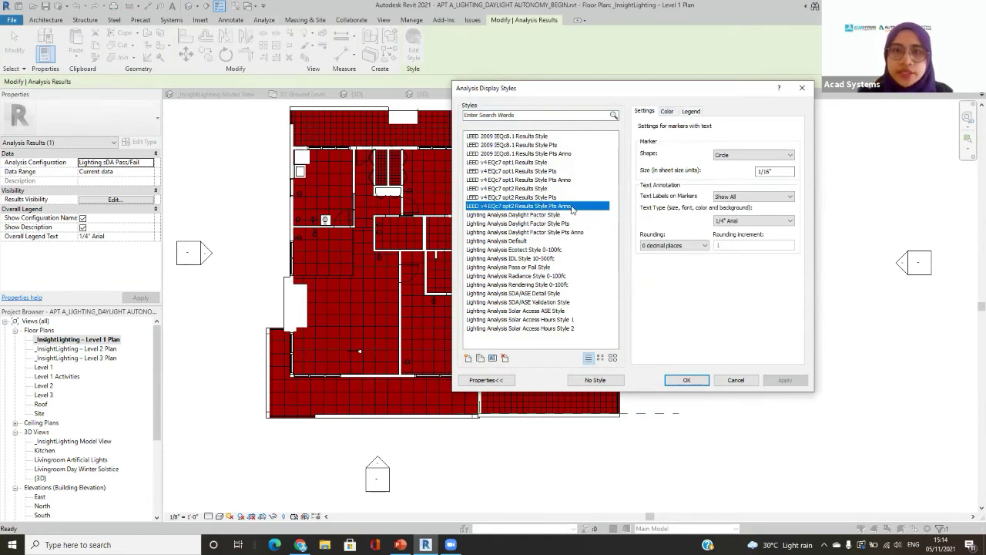
left_click(667, 111)
left_click(694, 111)
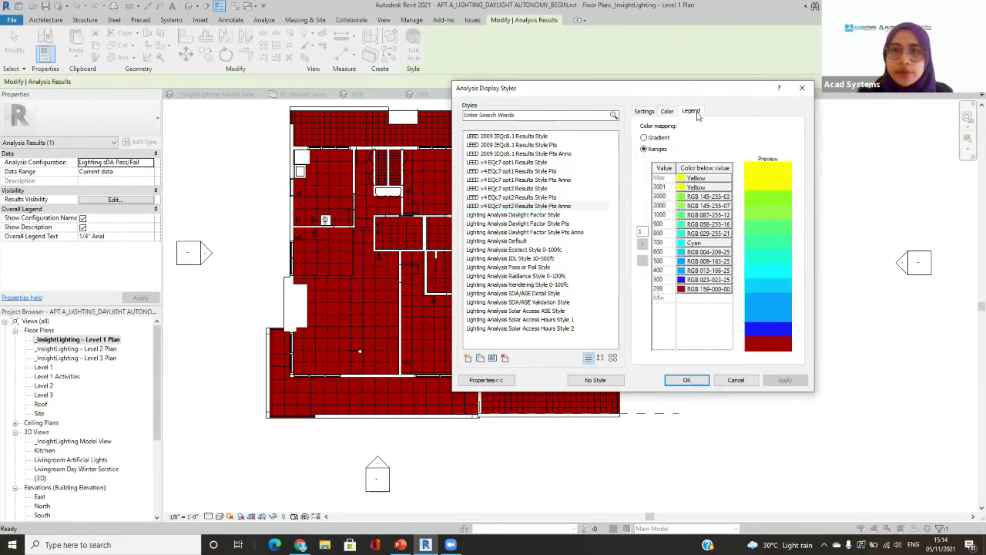
left_click(643, 112)
left_click(688, 380)
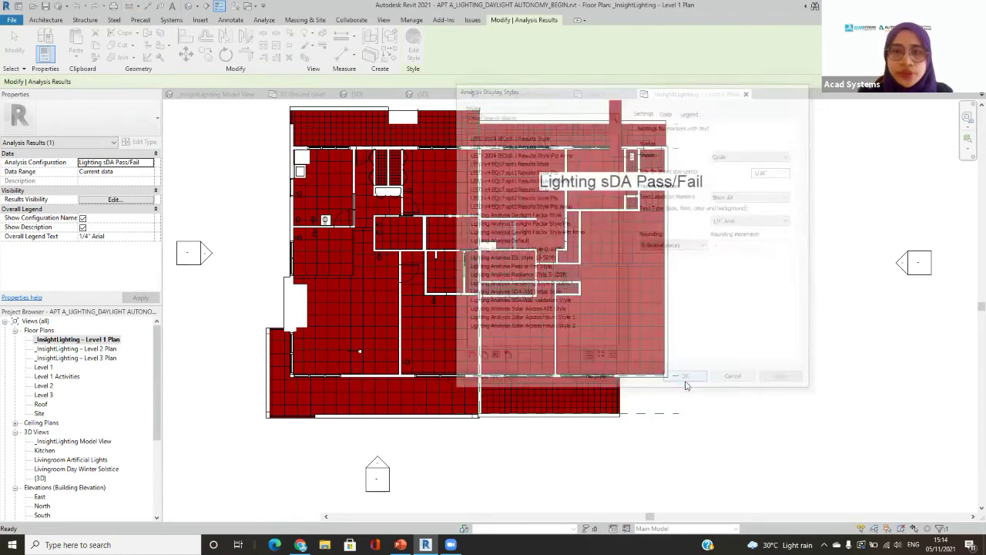
left_click(686, 385)
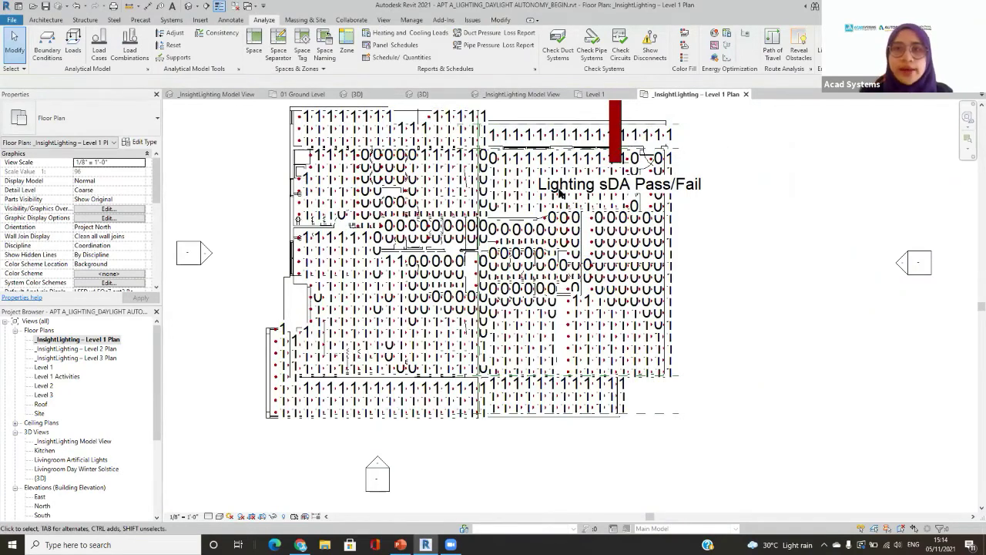
- Check which text types are available for the marker labels in the results' display style
left_click(523, 198)
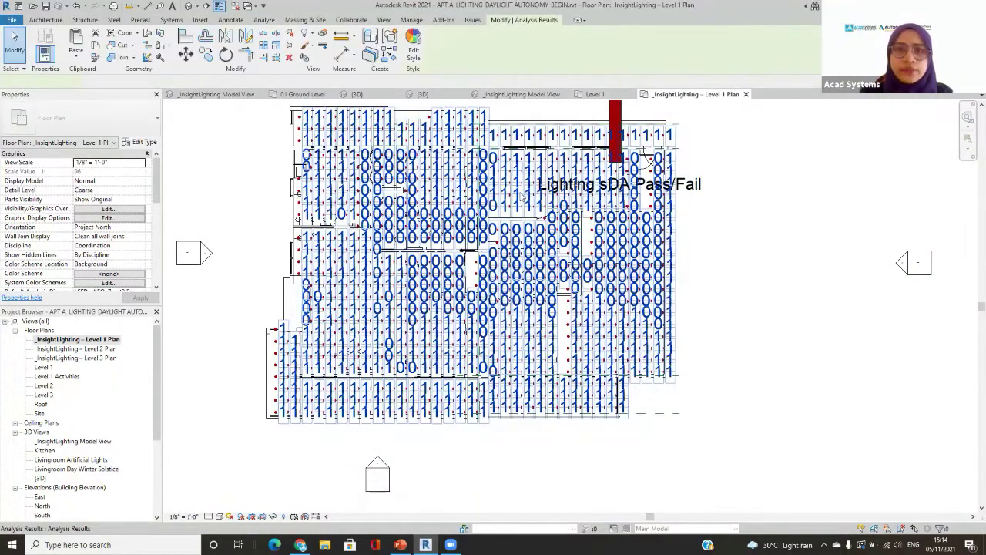
left_click(414, 51)
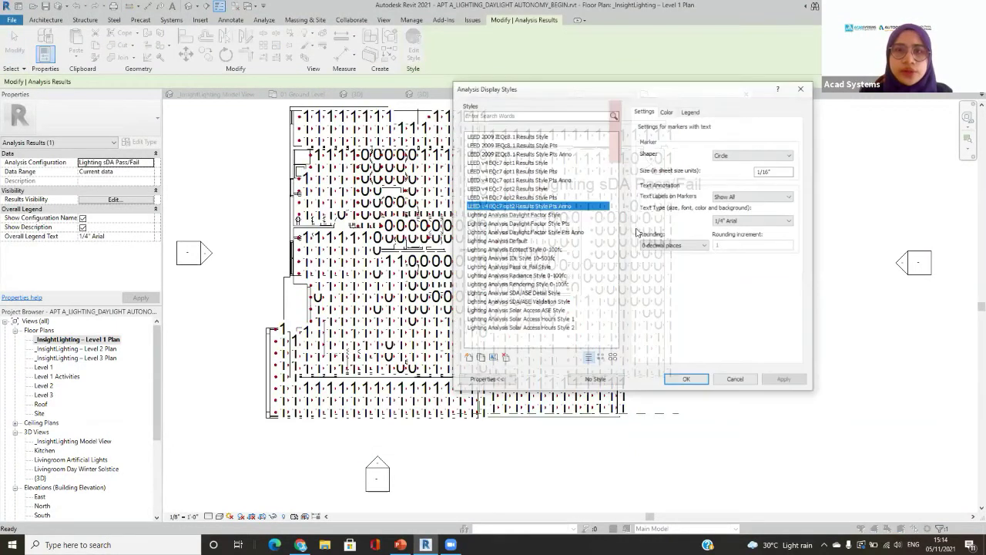
left_click(739, 221)
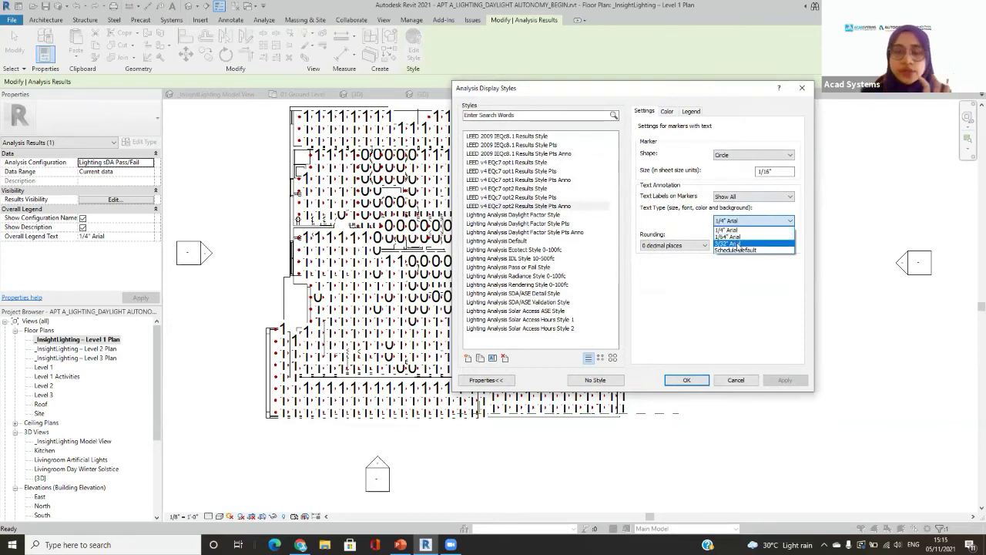
left_click(682, 379)
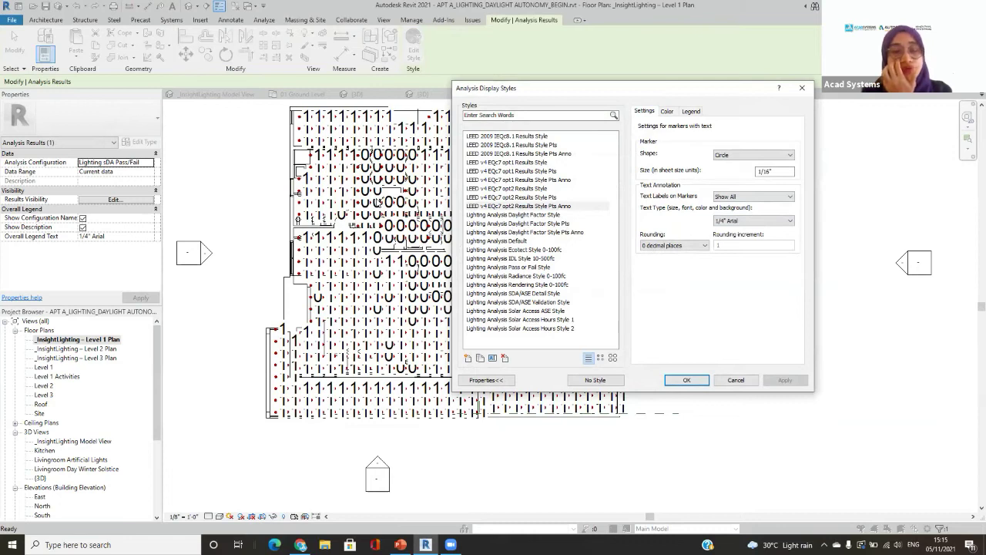
left_click(702, 379)
- Duplicate the 1/4" Arial text type under the name 1/64" Calibri
left_click(264, 19)
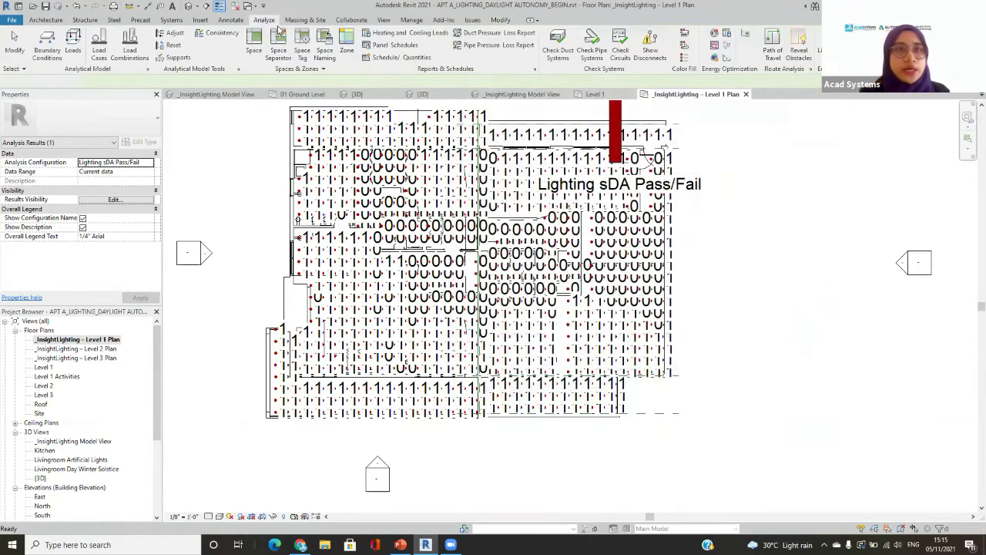
left_click(231, 19)
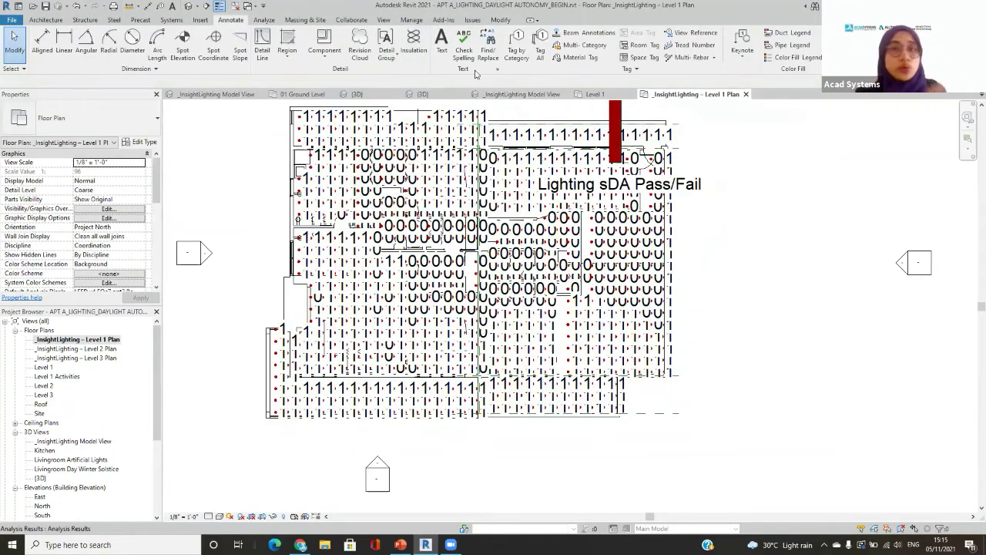
left_click(498, 68)
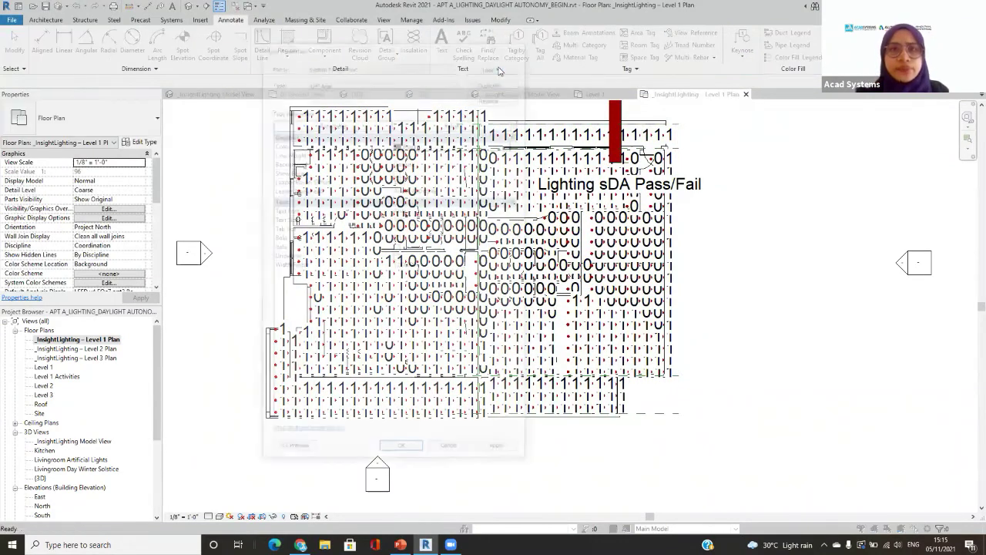
left_click(506, 82)
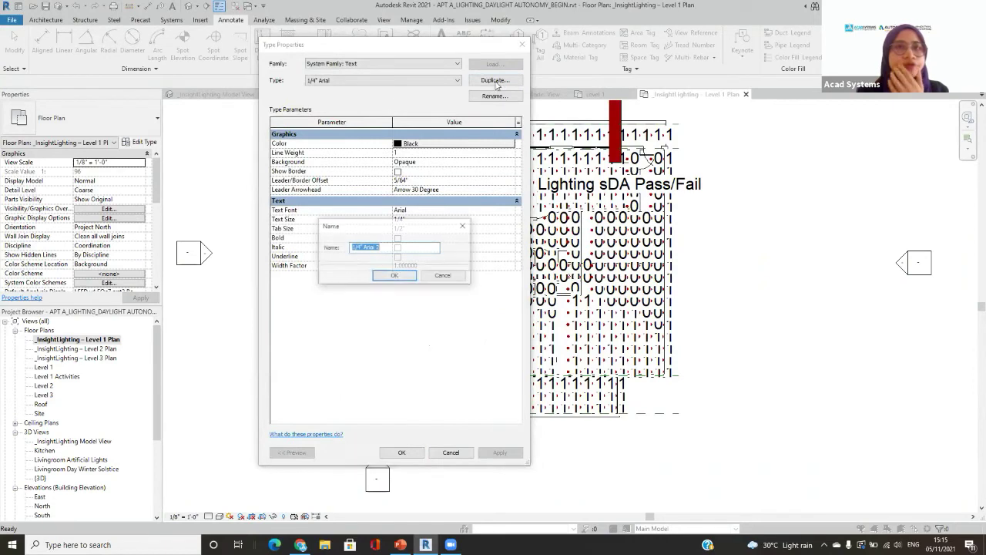
left_click(361, 248)
key("BackSpace")
type("8")
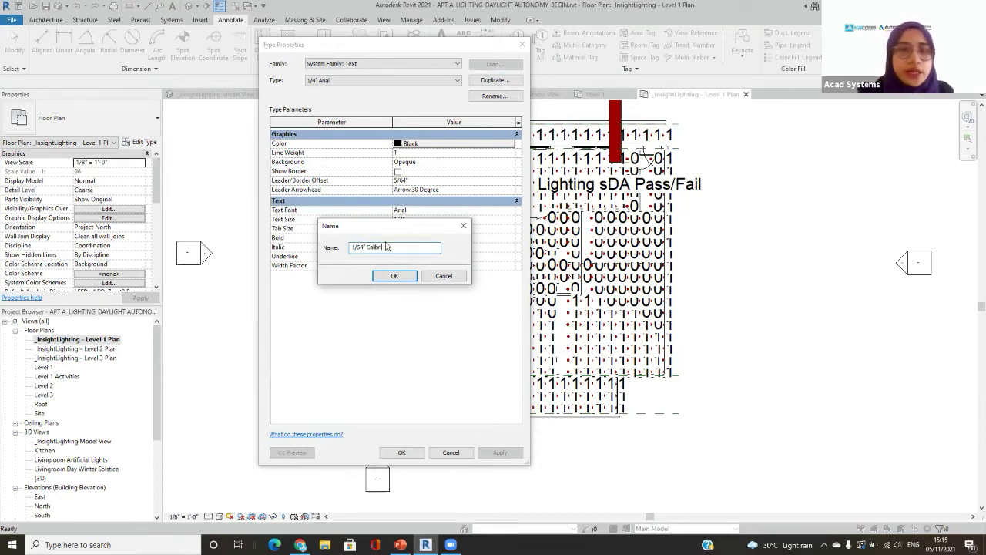
left_click(393, 275)
- Set the new text type's text size and tab size to 1/64" and its font to Calibri, and save it
left_click(404, 220)
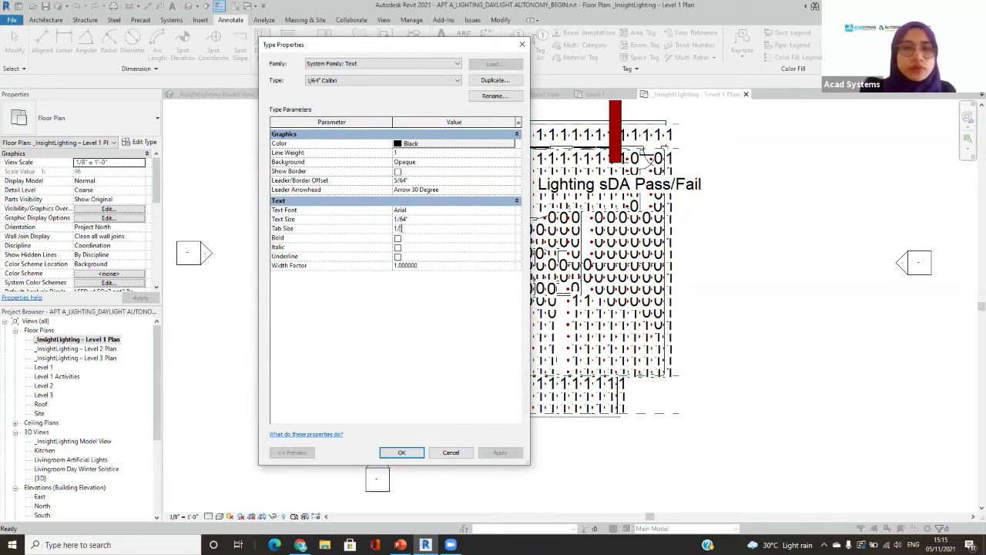
left_click(509, 210)
left_click(510, 209)
scroll(465, 229, "down", 3)
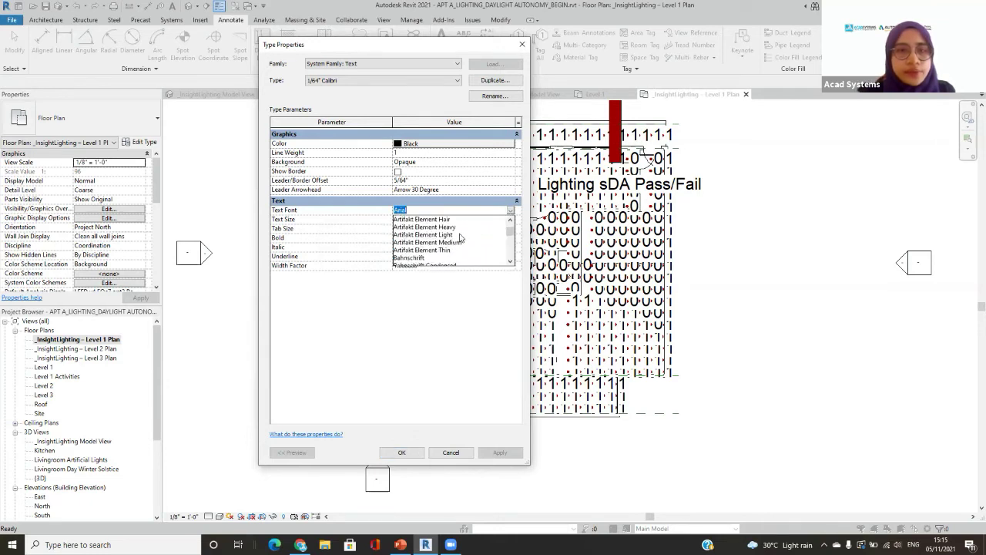
scroll(460, 233, "down", 8)
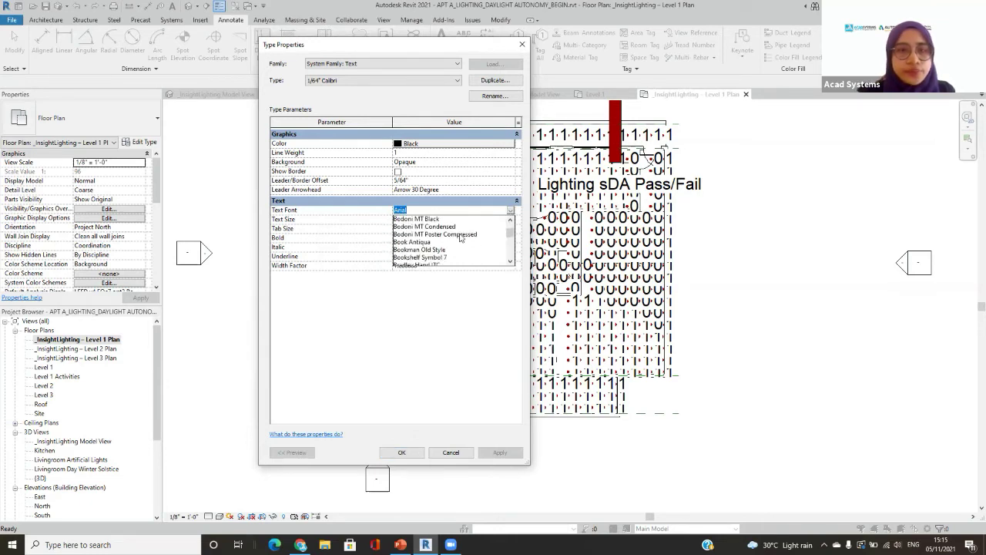
scroll(412, 242, "up", 3)
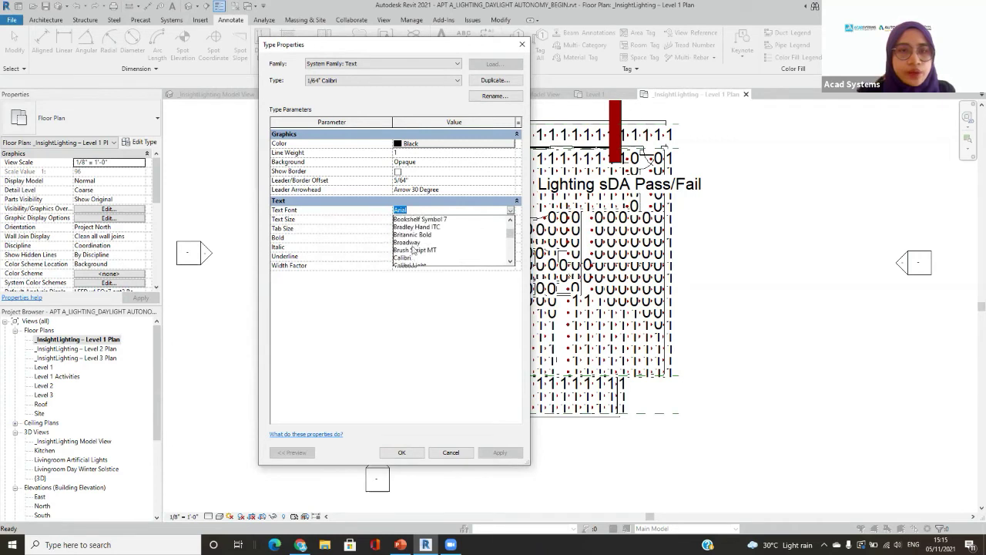
left_click(411, 257)
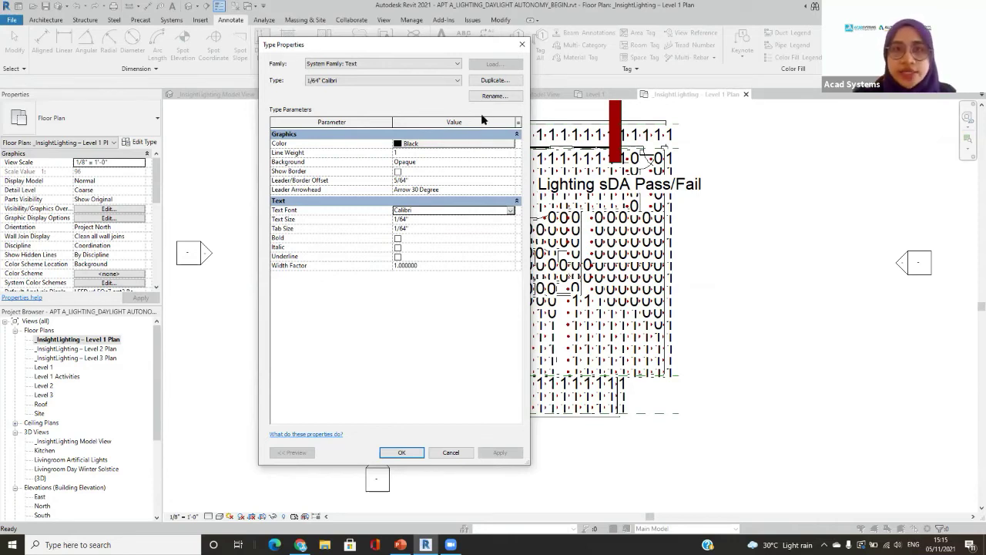
left_click_drag(390, 50, 253, 13)
left_click(269, 432)
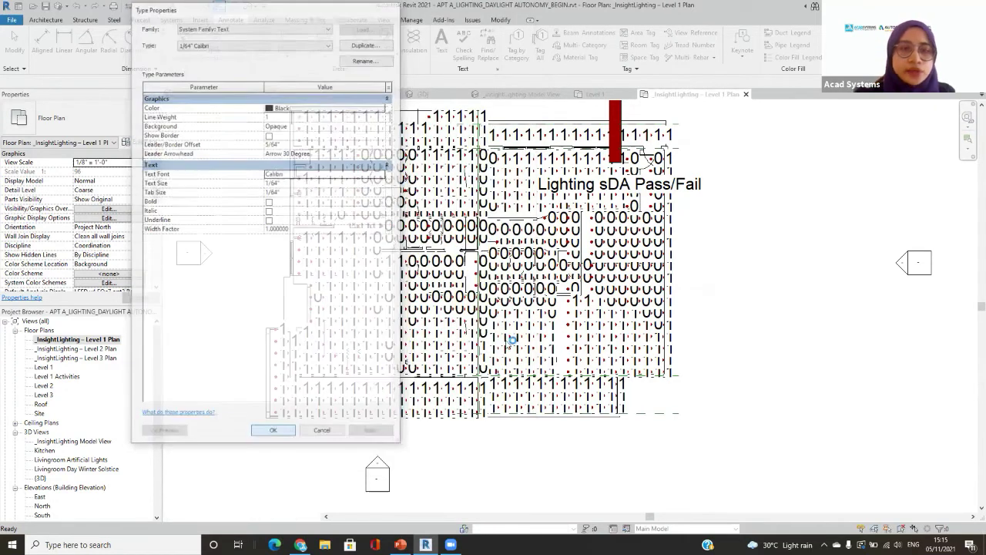
- Assign the 1/64" Calibri text type to the result marker labels and inspect the markers across the Level 1 plan
left_click(537, 322)
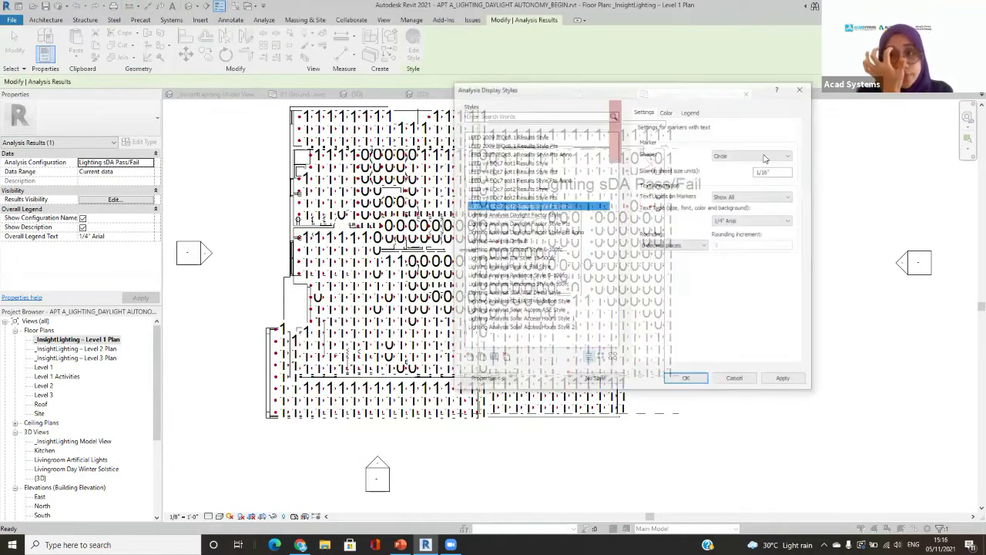
left_click(749, 221)
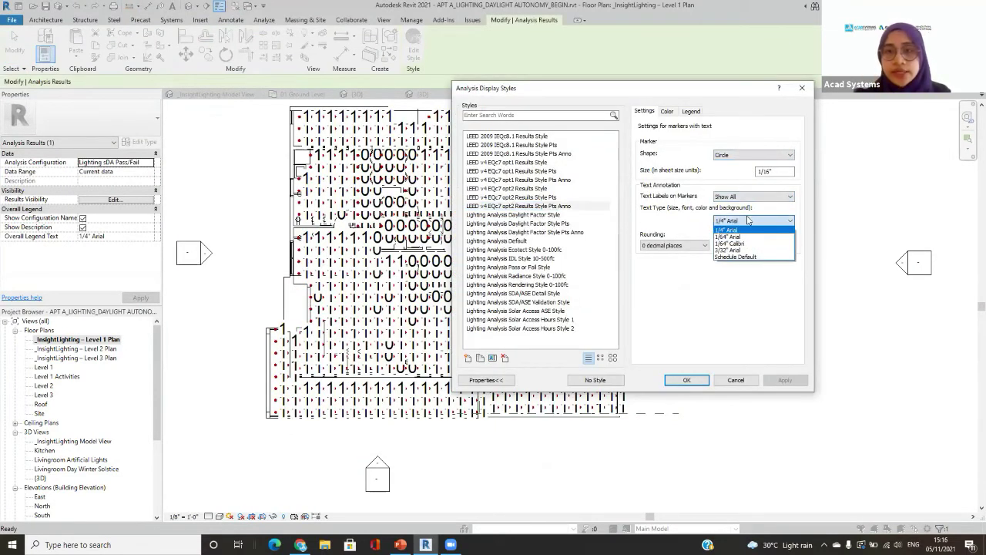
left_click(742, 243)
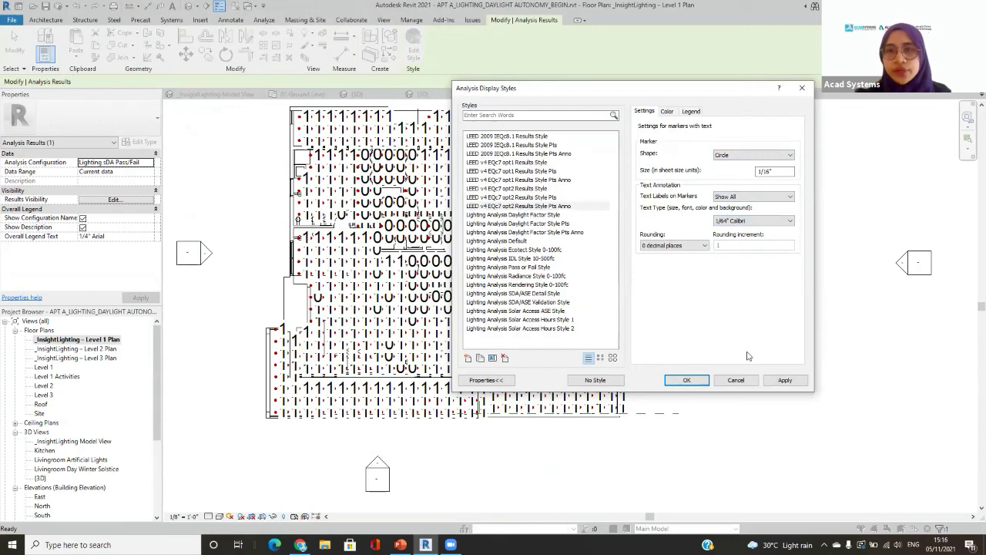
left_click(734, 380)
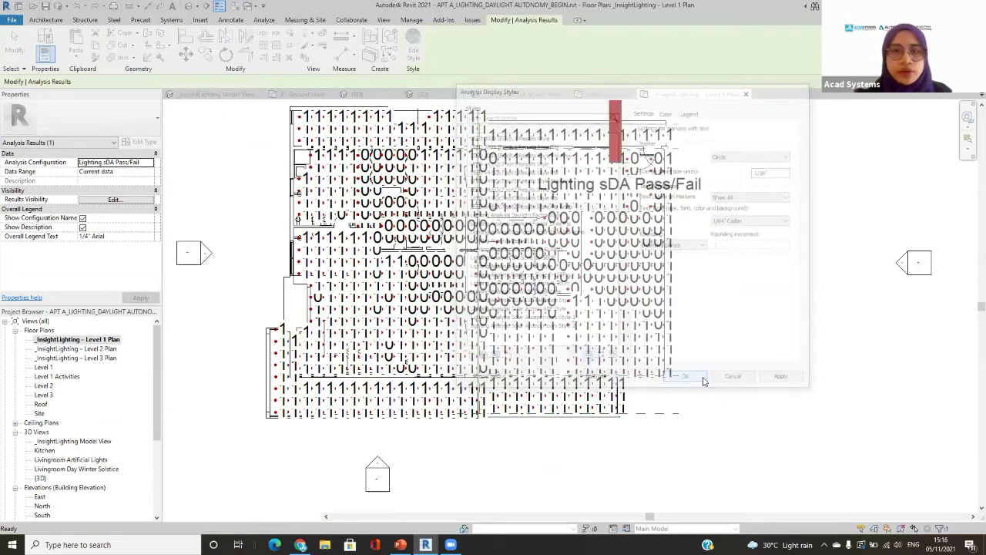
scroll(594, 313, "up", 5)
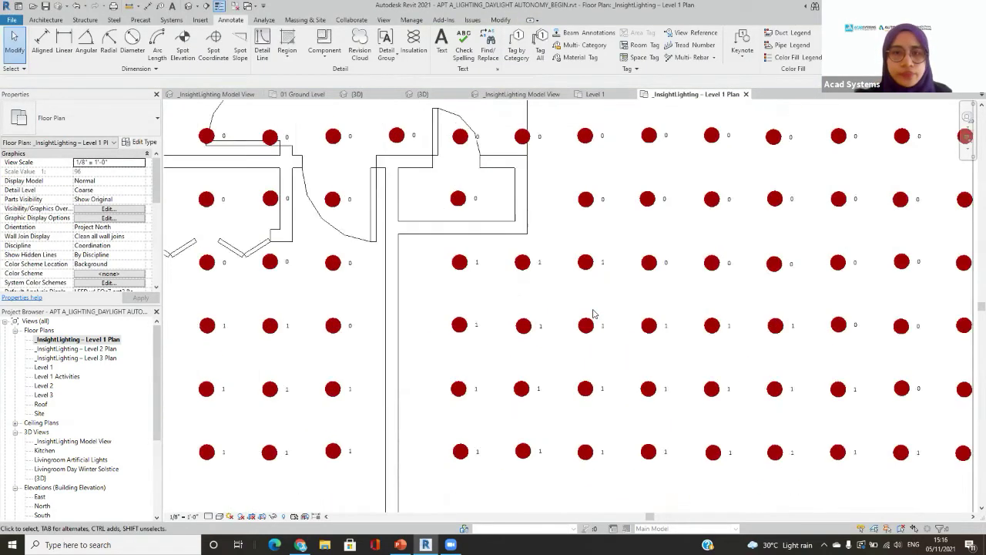
scroll(593, 313, "down", 5)
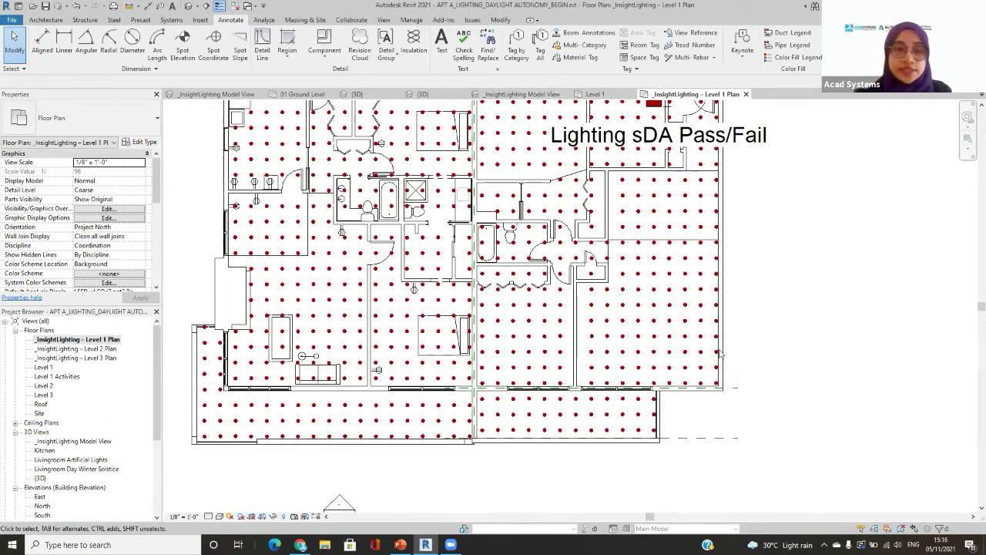
middle_click_drag(817, 185, 863, 191)
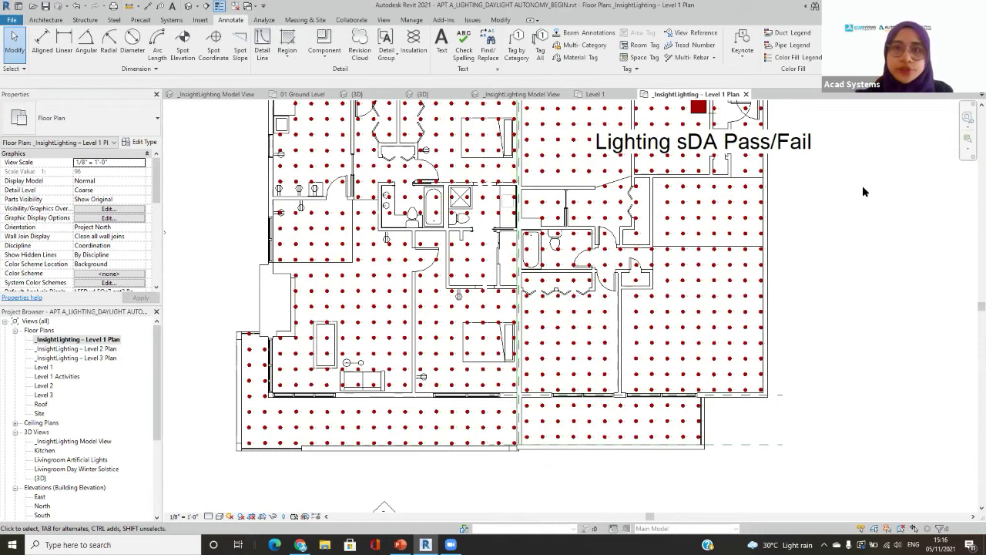
- Close the _InsightLighting – Level 1 Plan view and switch to the Zimmerman House project's {3D} view
left_click(745, 94)
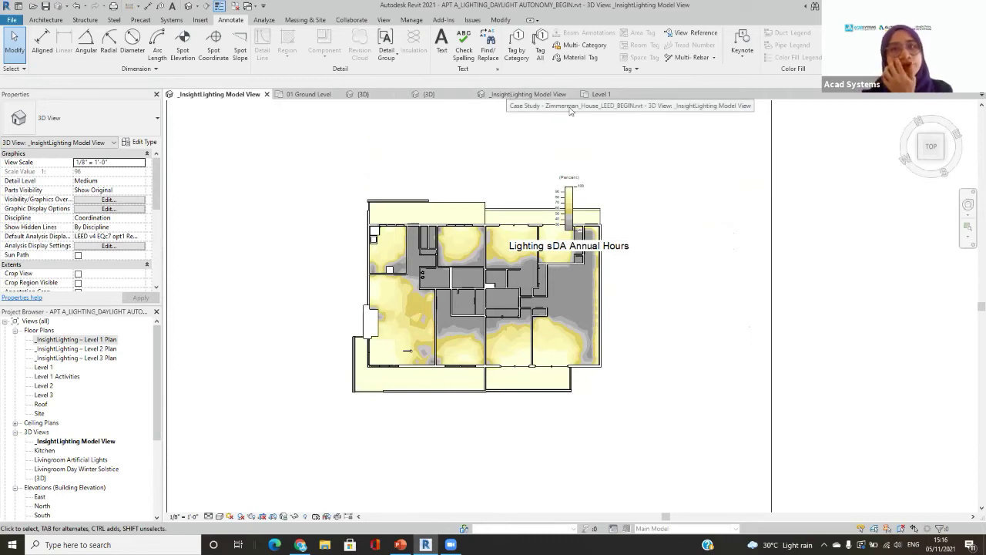
left_click(595, 94)
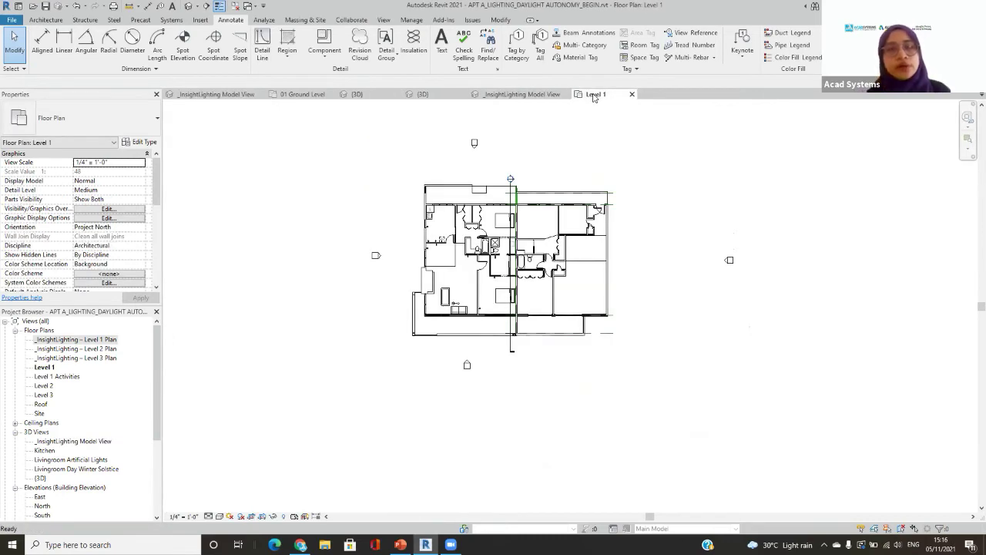
left_click(435, 93)
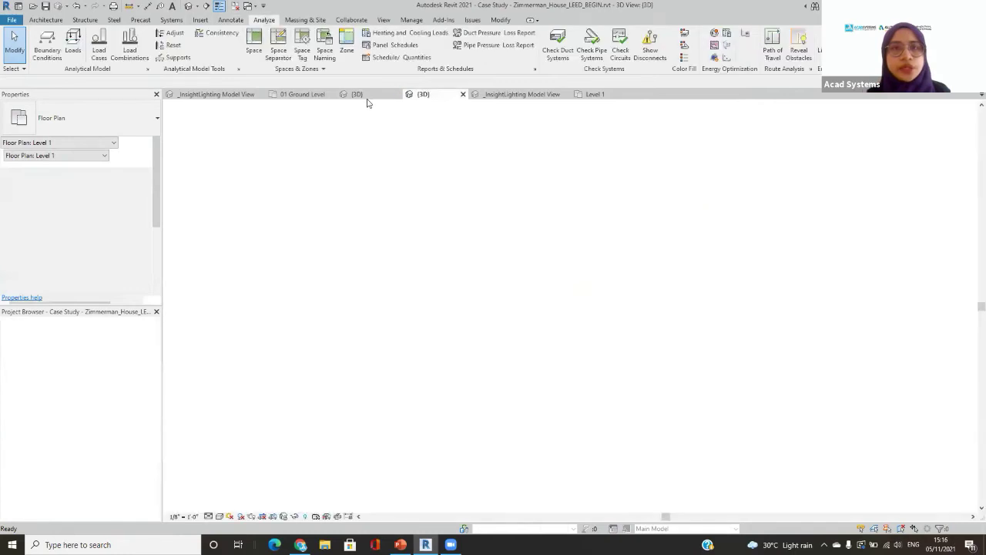
key("Escape")
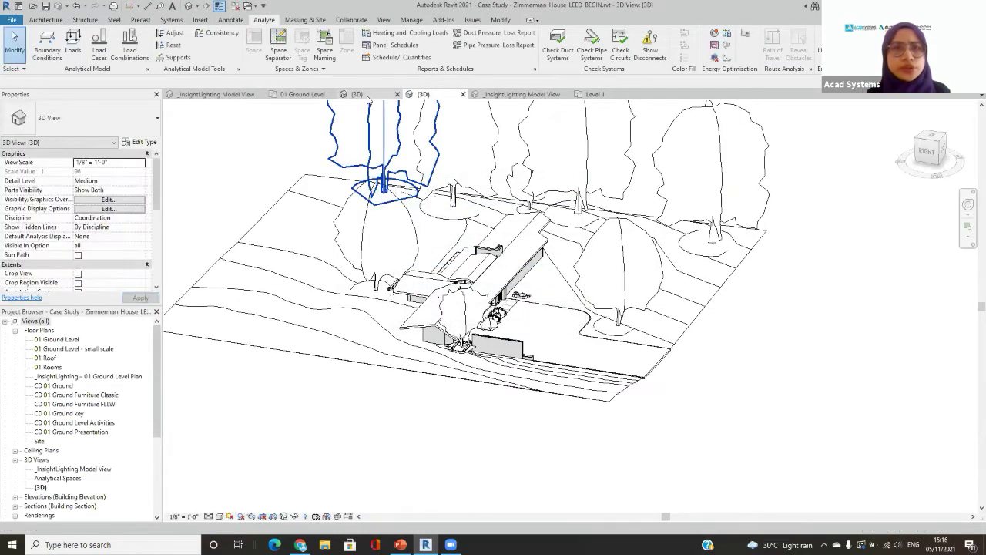
- Switch to the PHOTO VOLTAIC PANELS_BEGIN project's {3D} view and open Solar Analysis for the building
left_click(357, 94)
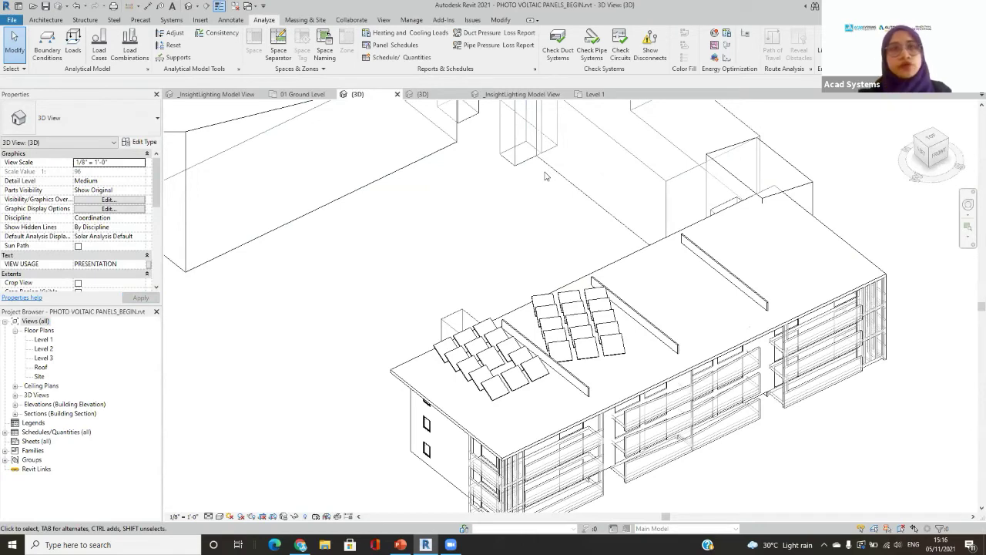
middle_click_drag(512, 165, 471, 89)
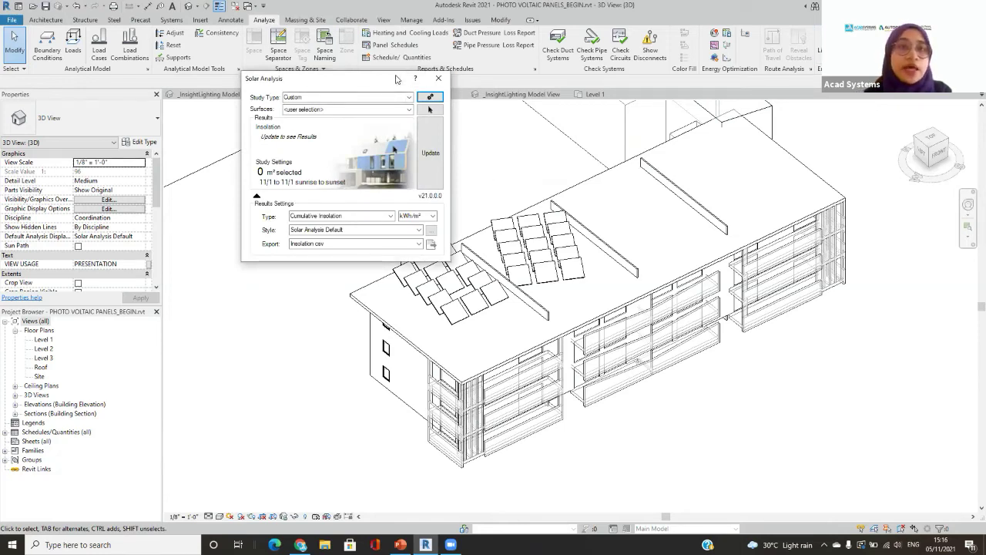
left_click_drag(397, 78, 466, 62)
- Set the solar study type to Solar Energy - Annual PV and the analysed surfaces to All Roof Exterior Surfaces
left_click(479, 82)
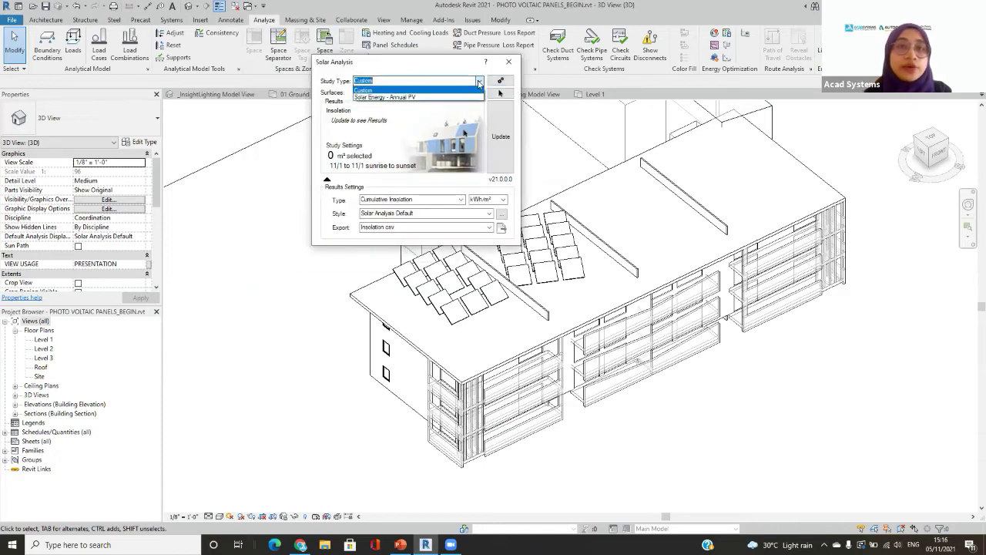
left_click(387, 98)
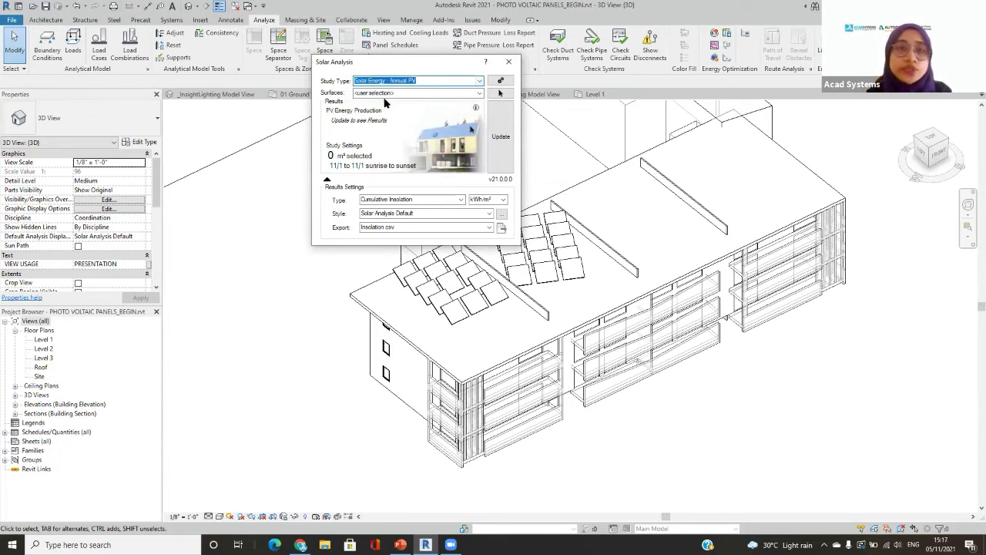
left_click(478, 93)
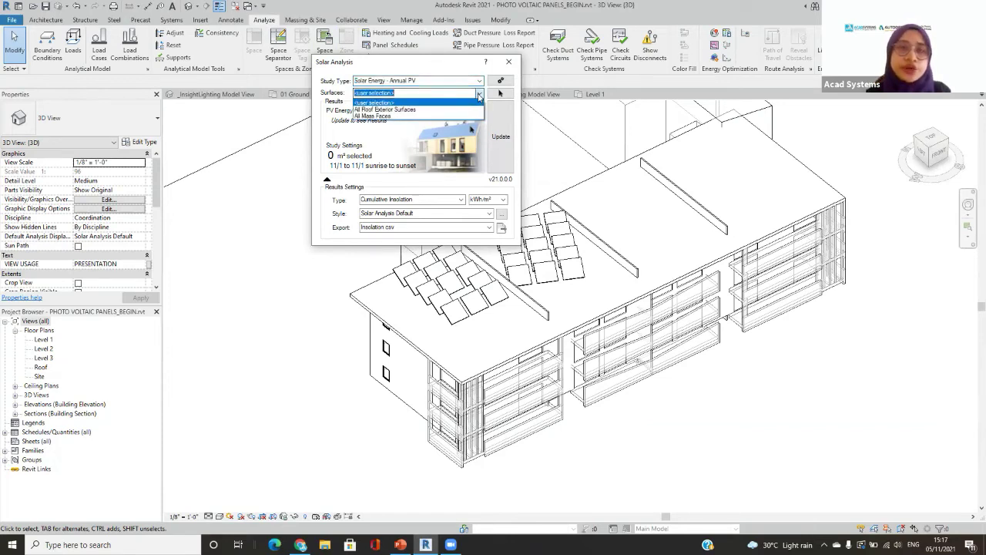
left_click(393, 111)
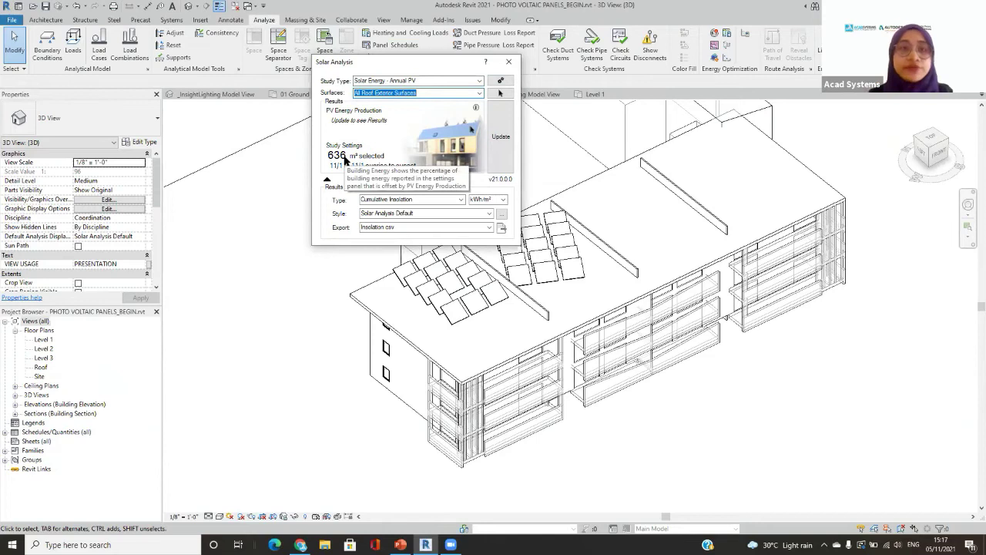
- Review the result type and unit options, keep Cumulative Insolation in kWh/m², and run the solar analysis
left_click(327, 181)
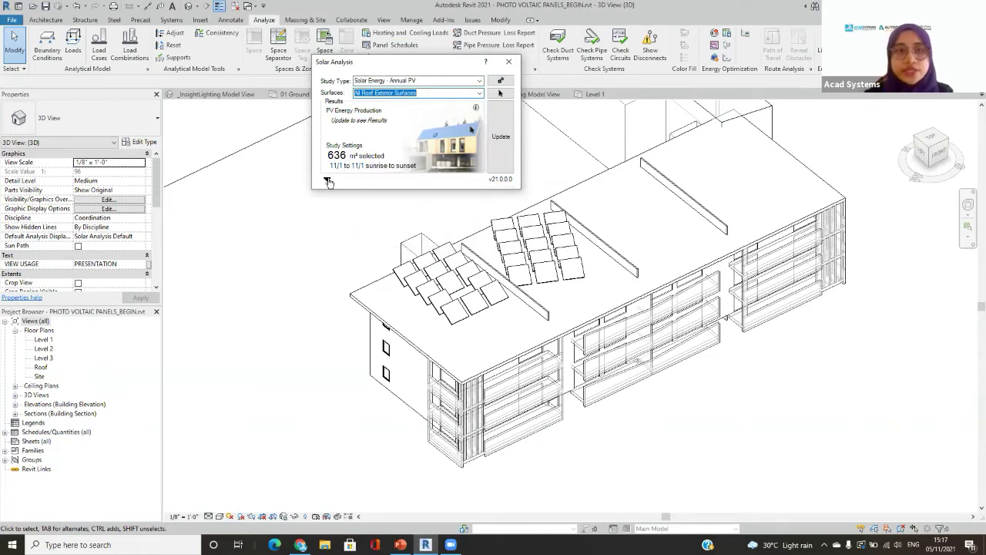
left_click(328, 180)
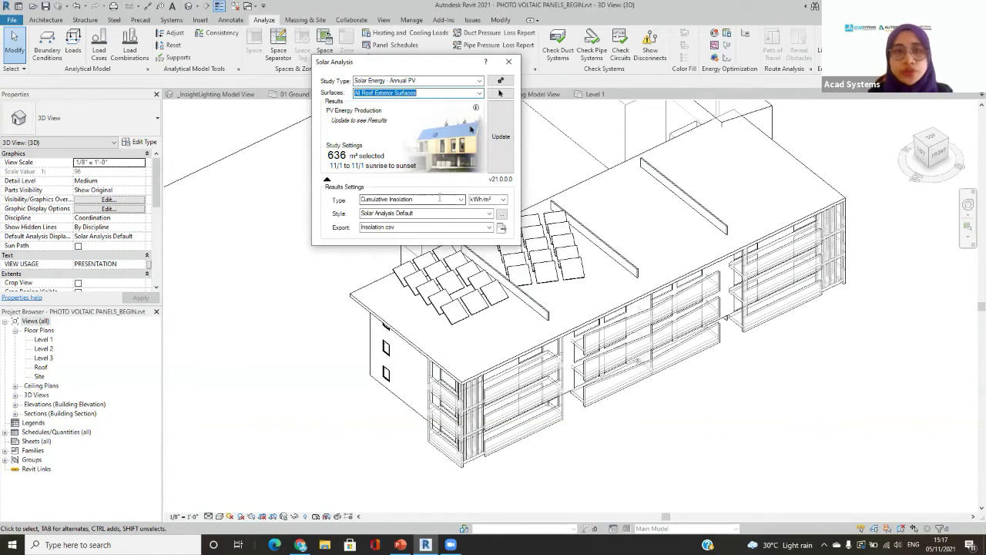
left_click(455, 201)
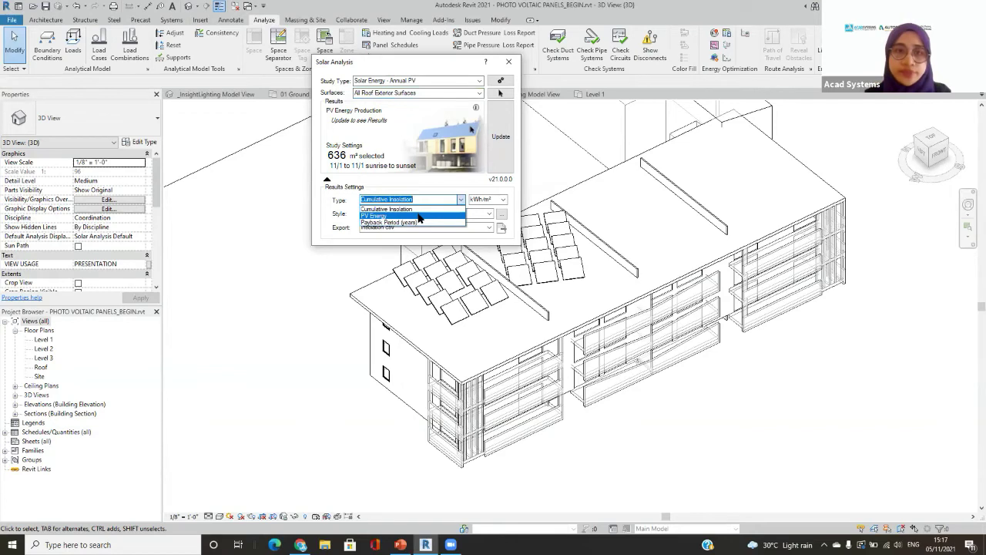
key("Escape")
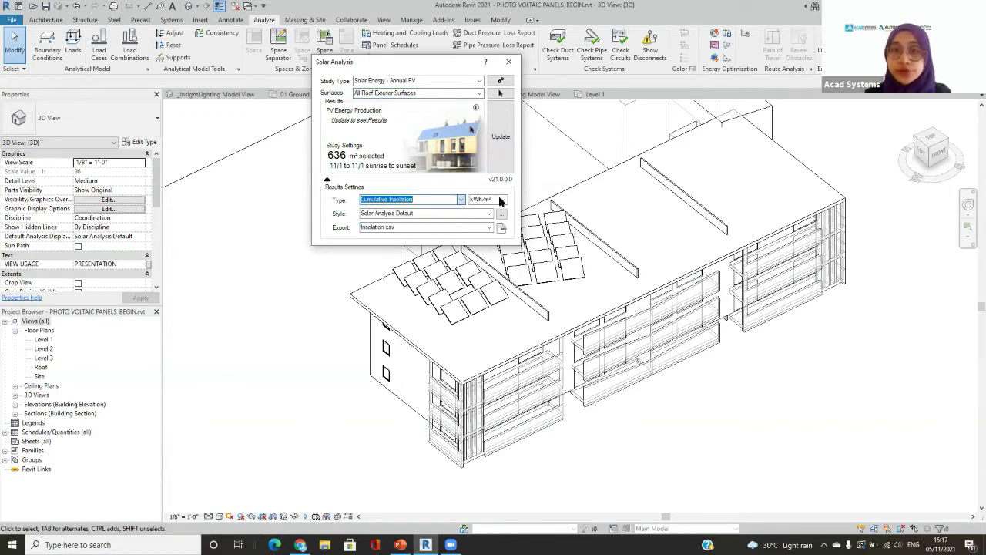
left_click(503, 200)
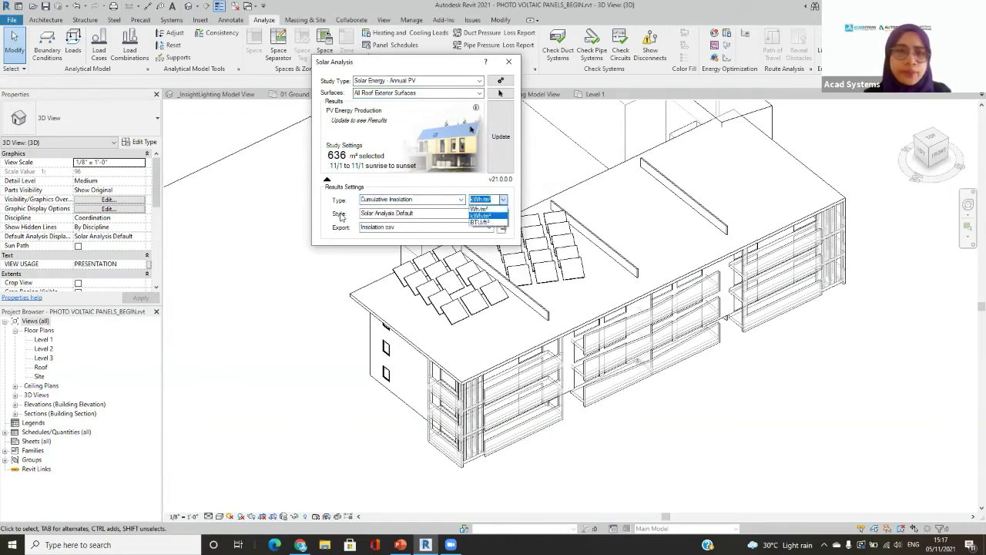
left_click(492, 215)
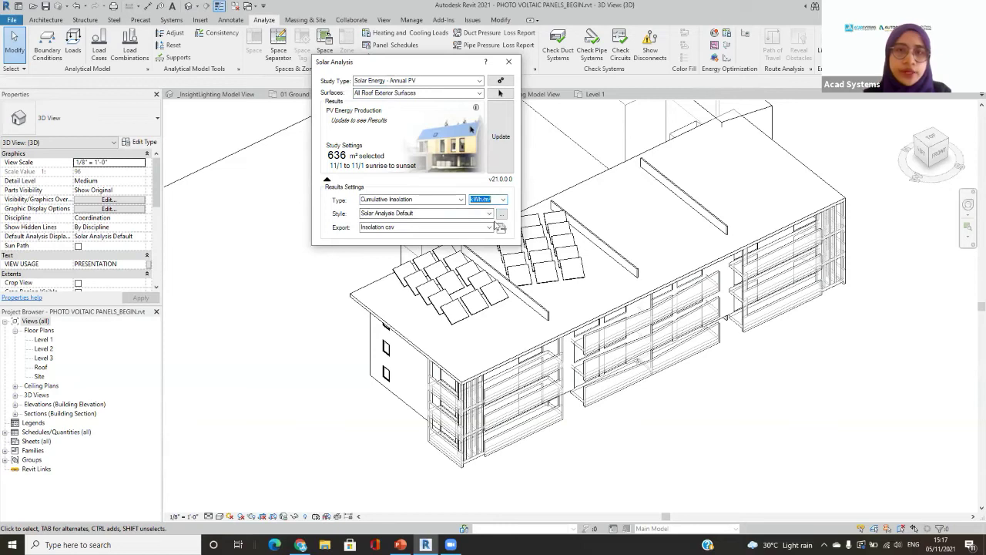
left_click(499, 154)
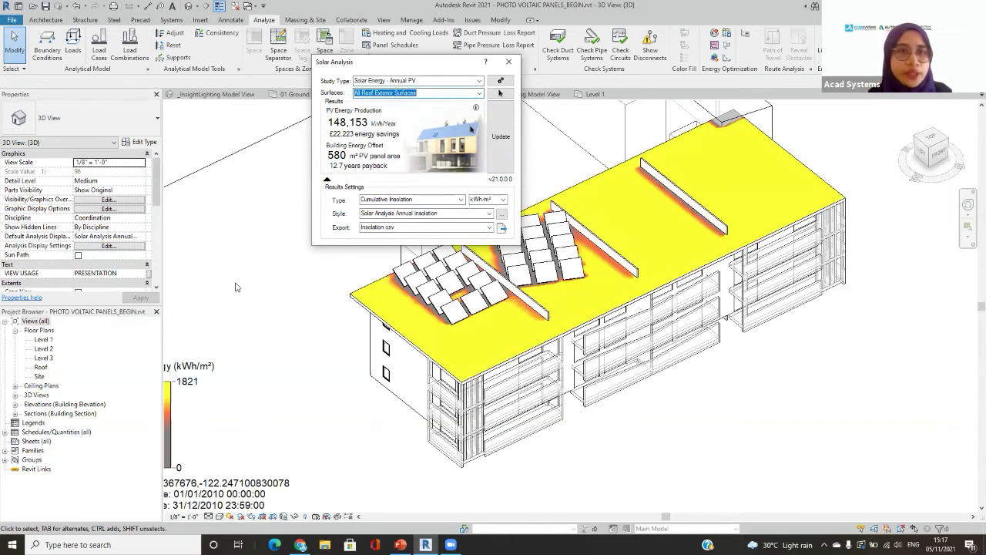
- Examine the PV energy results, the coloured roof surface and the solar energy legend
scroll(275, 294, "down", 3)
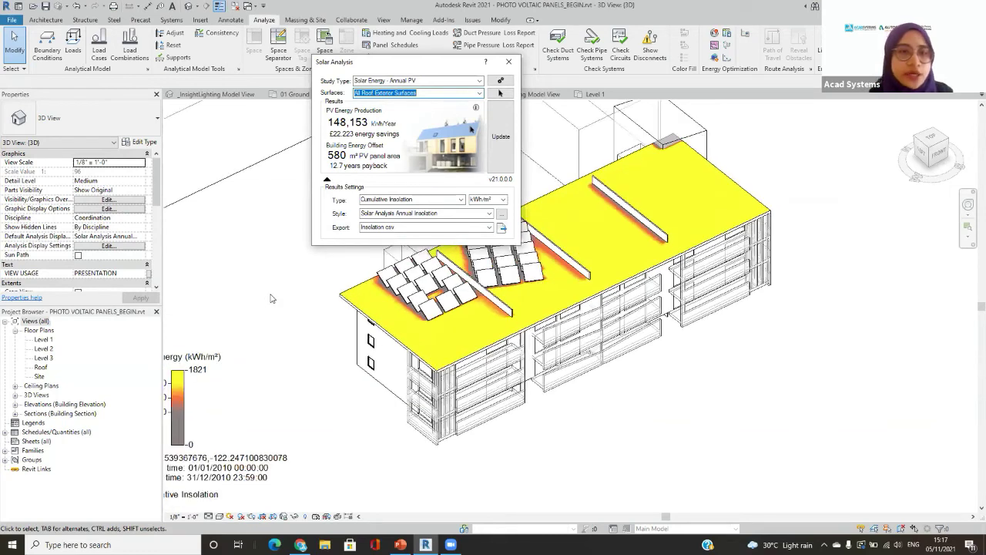
scroll(289, 291, "down", 1)
middle_click_drag(295, 293, 322, 255)
left_click_drag(365, 64, 117, 37)
middle_click_drag(352, 216, 363, 169)
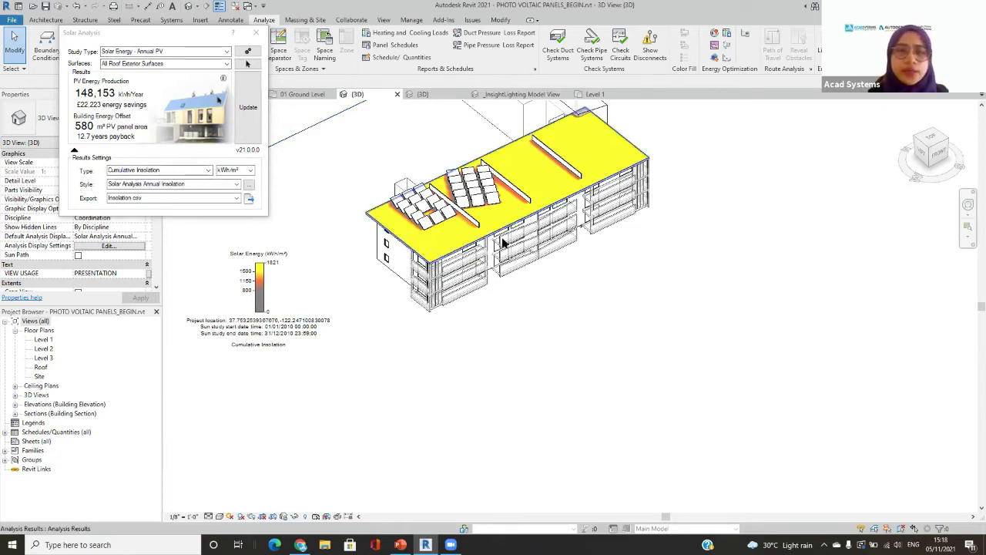
middle_click_drag(502, 242, 495, 235)
scroll(272, 308, "up", 1)
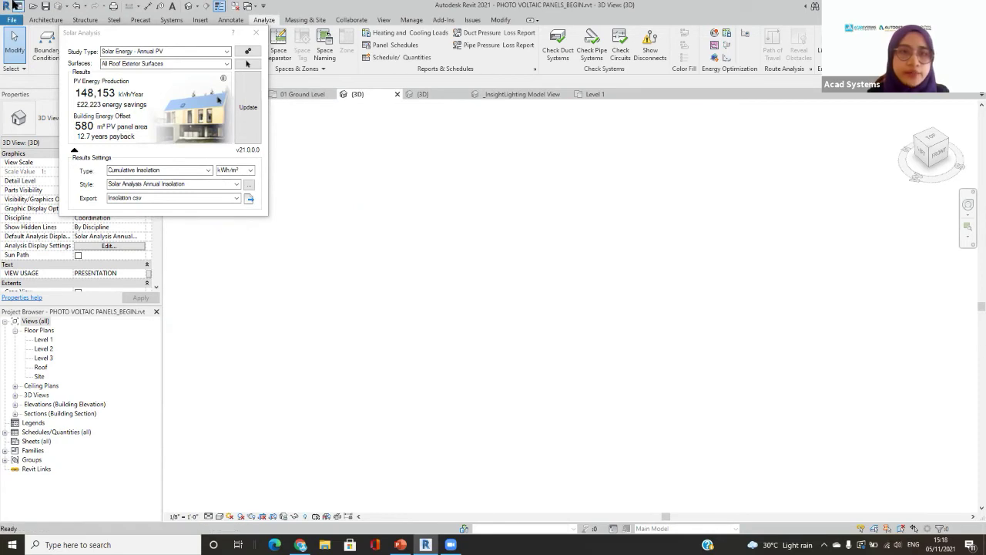
- Move the solar energy legend closer to the end of the building and close the Solar Analysis dialog
right_click(97, 9)
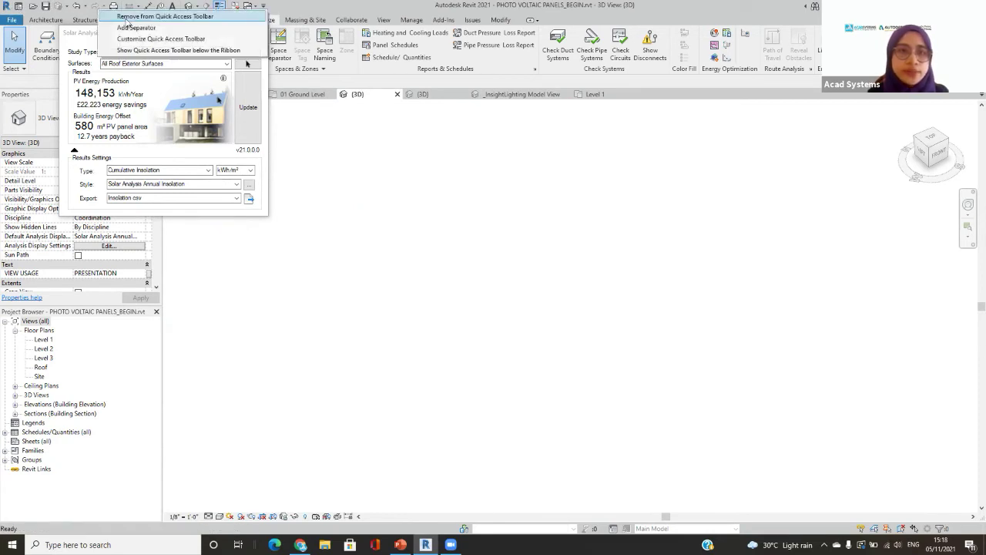
left_click(478, 212)
right_click(478, 212)
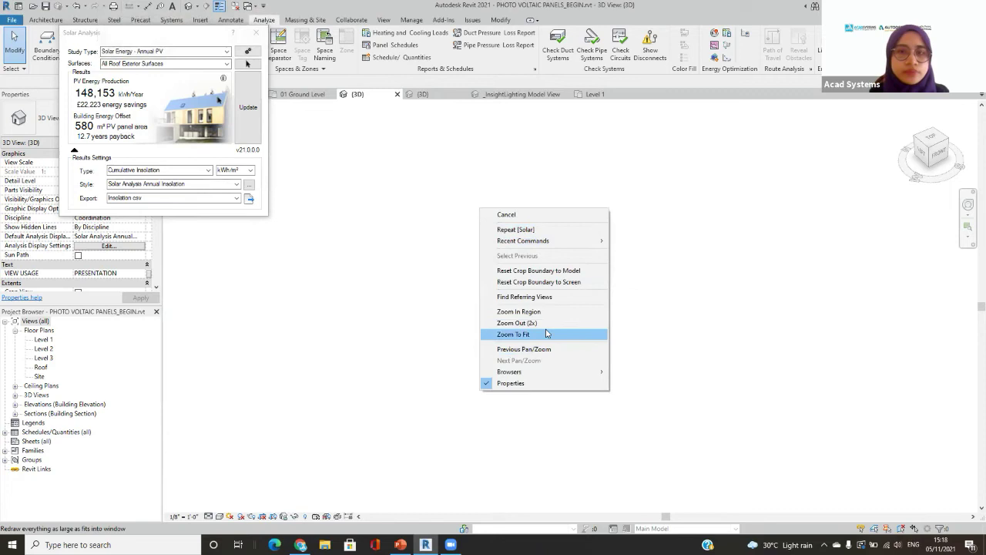
left_click(532, 275)
scroll(651, 260, "up", 5)
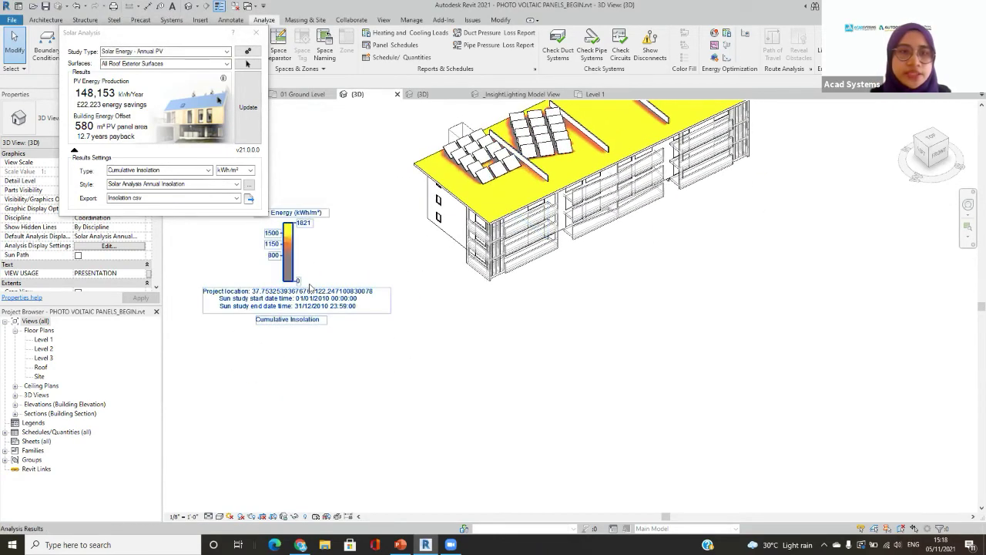
left_click(311, 285)
left_click_drag(294, 272, 349, 191)
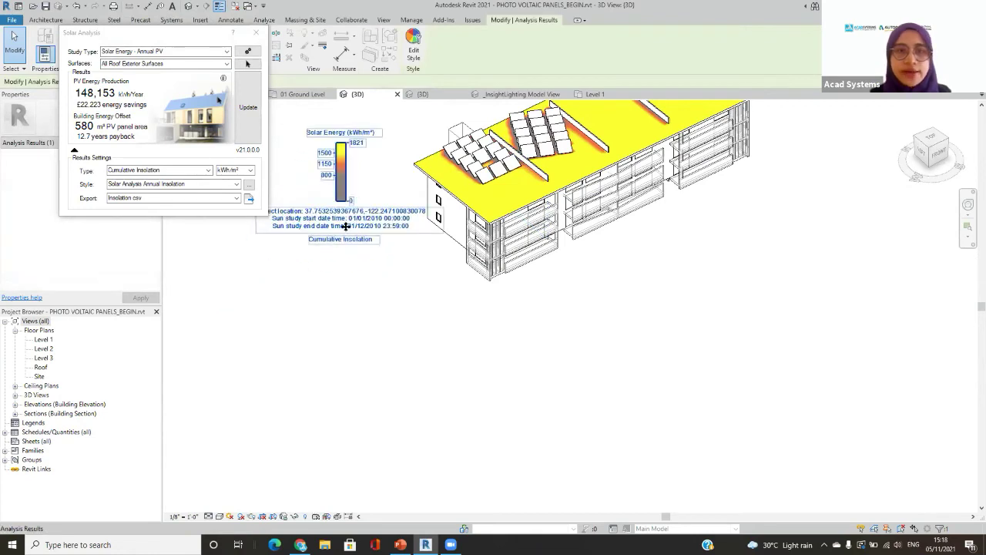
scroll(421, 240, "down", 1)
middle_click_drag(414, 242, 353, 290)
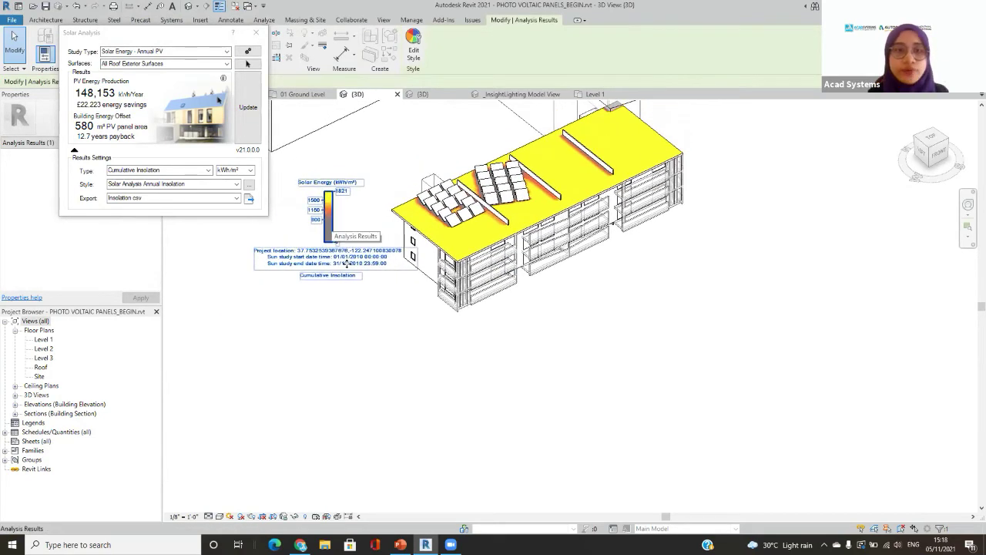
middle_click_drag(389, 191, 388, 202)
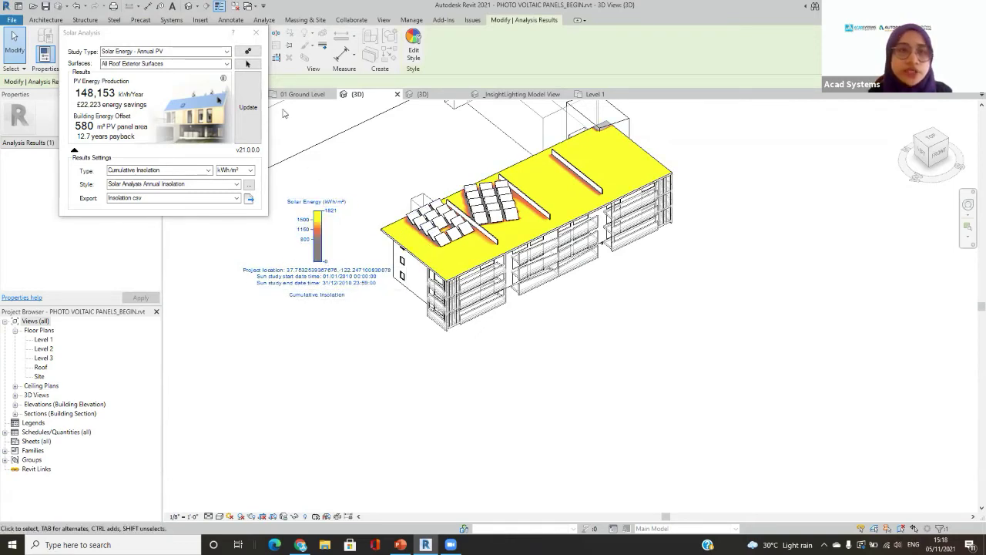
left_click(255, 32)
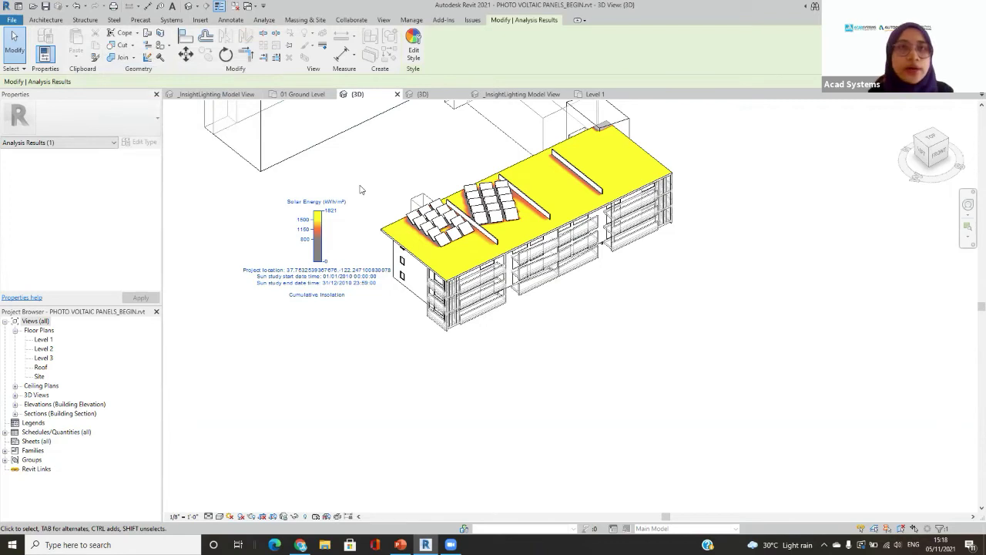
- Check the project address and nearby weather stations in the project's location settings
left_click(408, 22)
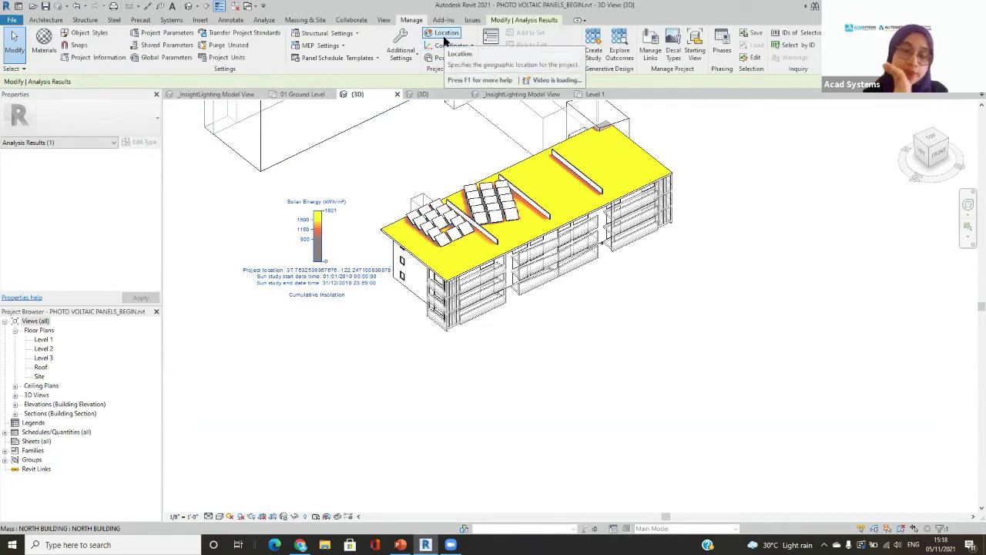
left_click(444, 37)
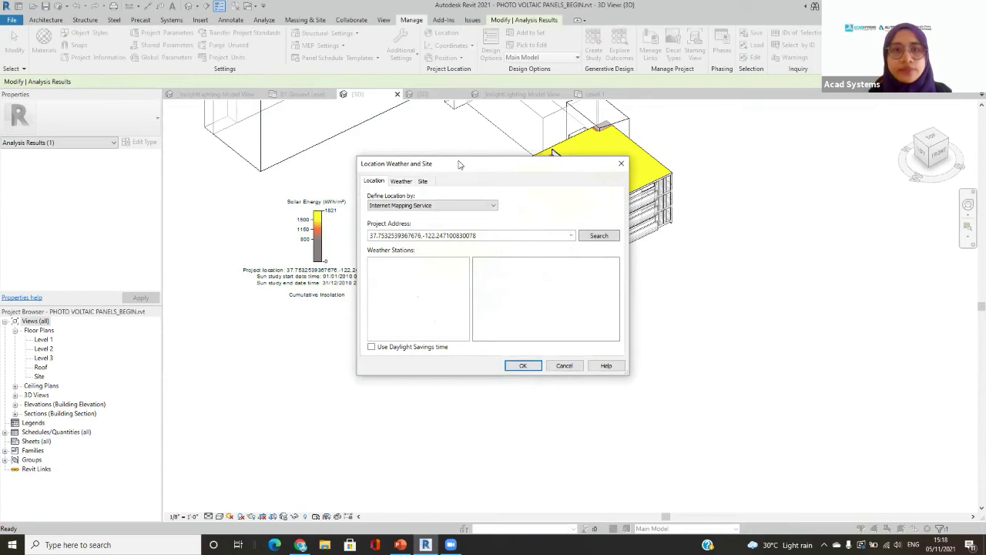
left_click_drag(461, 164, 482, 81)
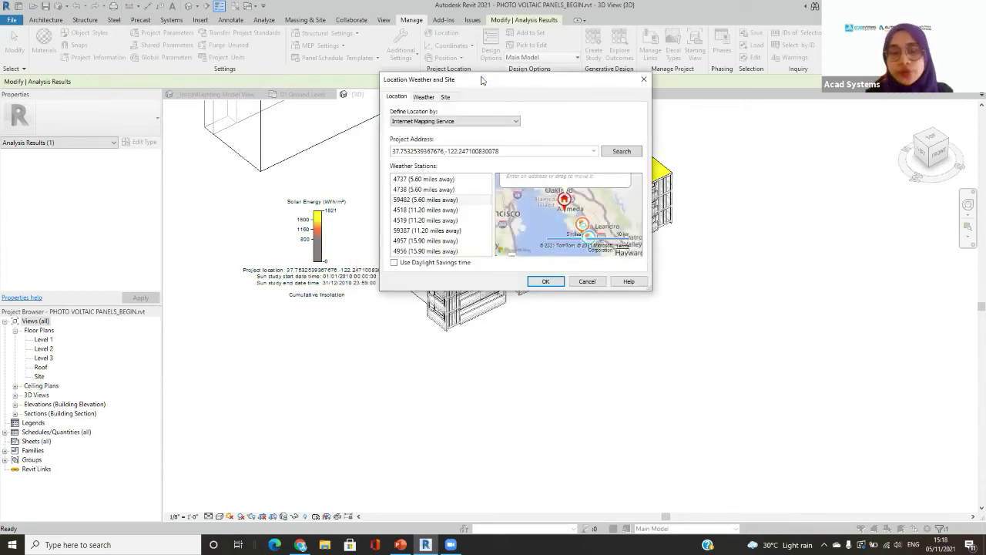
left_click(534, 150)
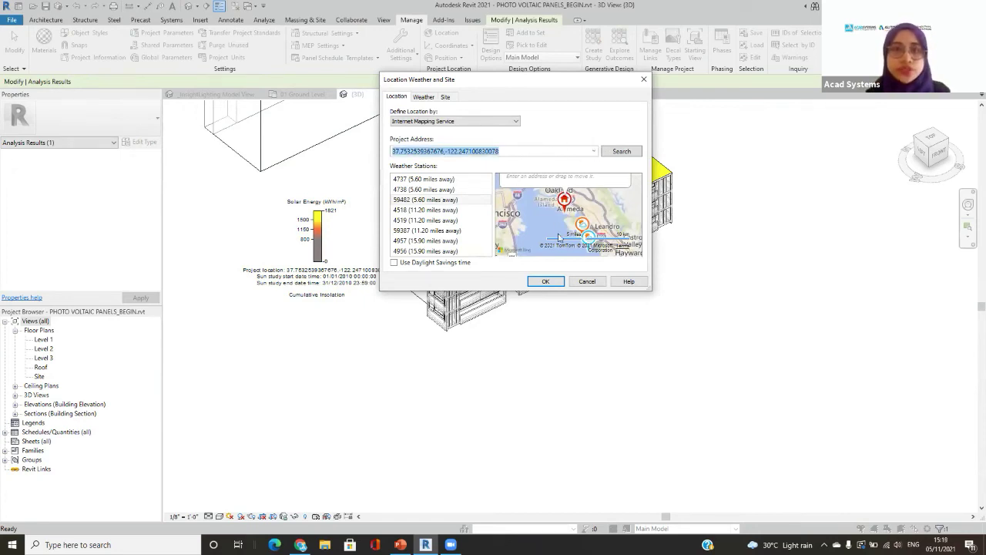
left_click(543, 281)
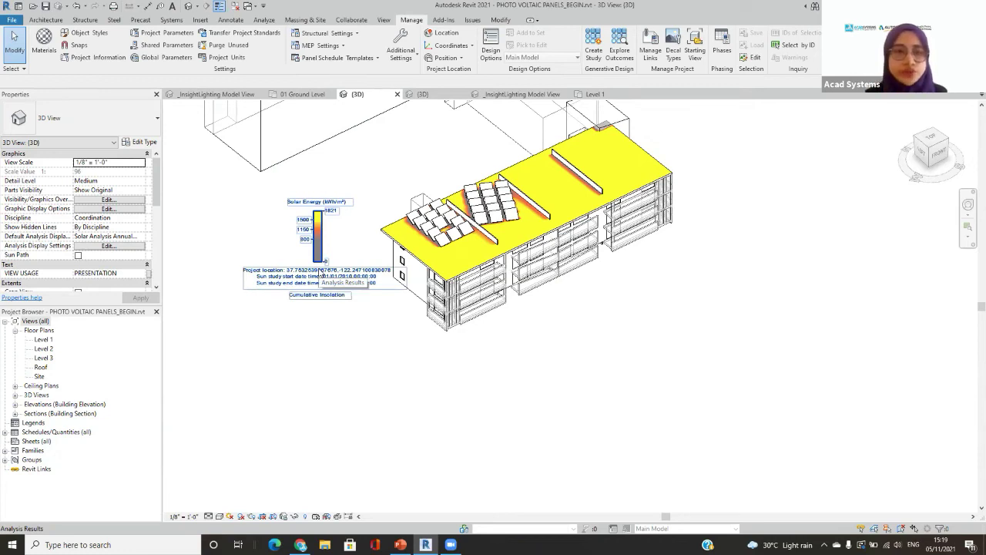
- Open the sun settings and compare the in-session multi-day study with the Multi Day Solar Study preset
left_click(230, 516)
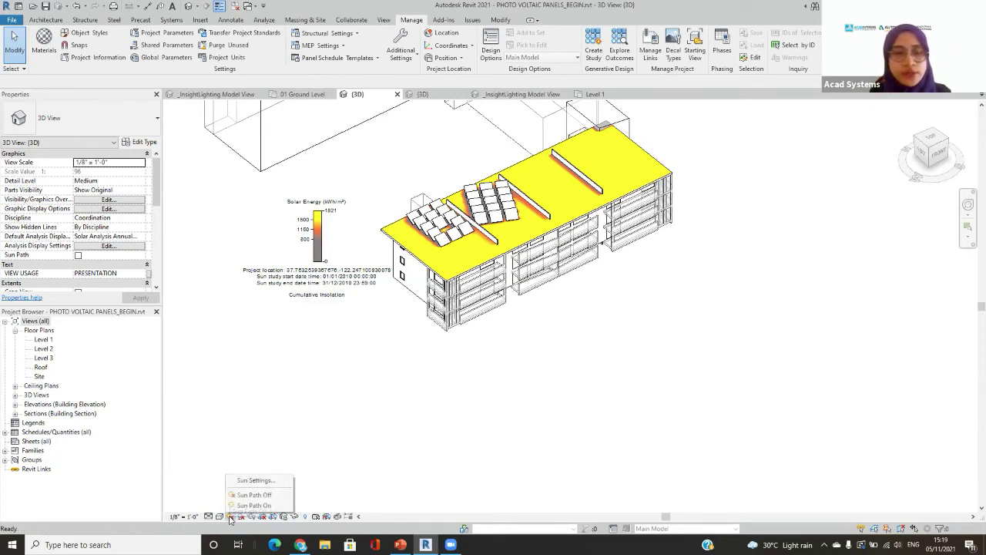
left_click(252, 481)
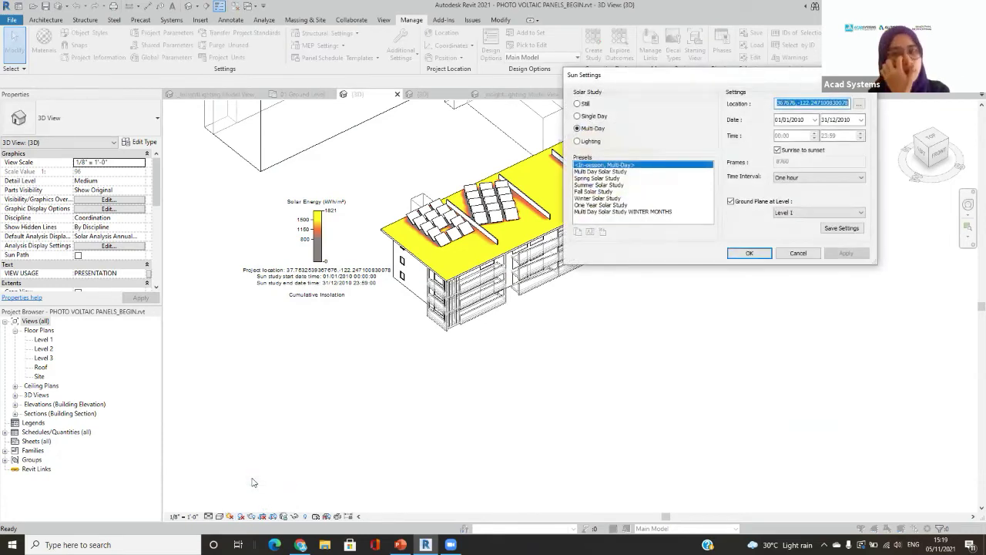
left_click(613, 172)
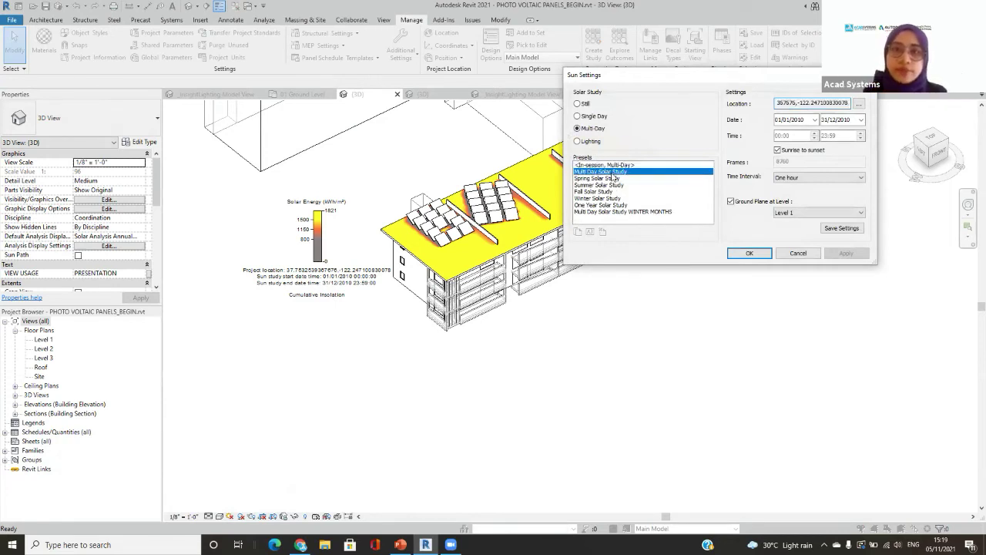
left_click(614, 165)
left_click(614, 172)
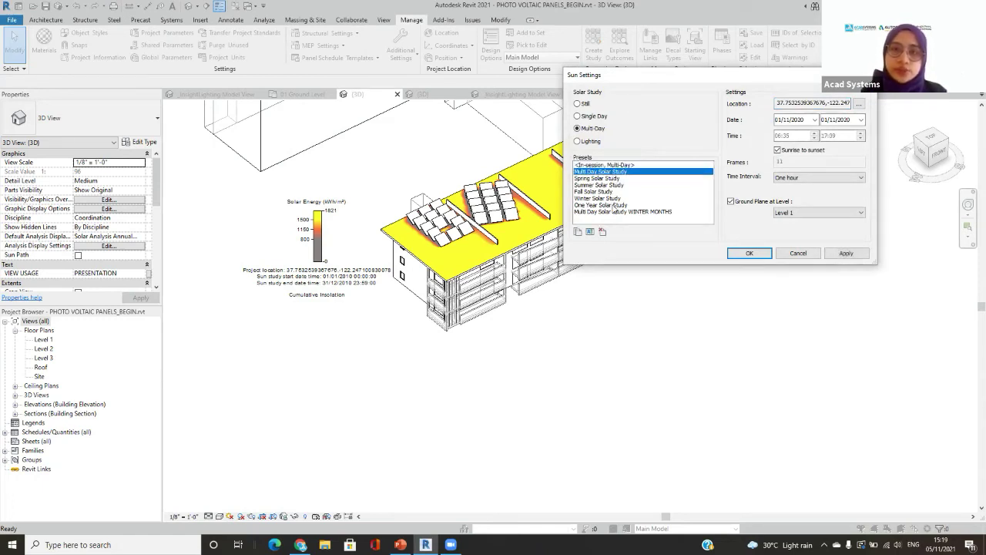
- Duplicate the Winter Solar Study preset and name the copy Southwest Monsoon Study
left_click(614, 199)
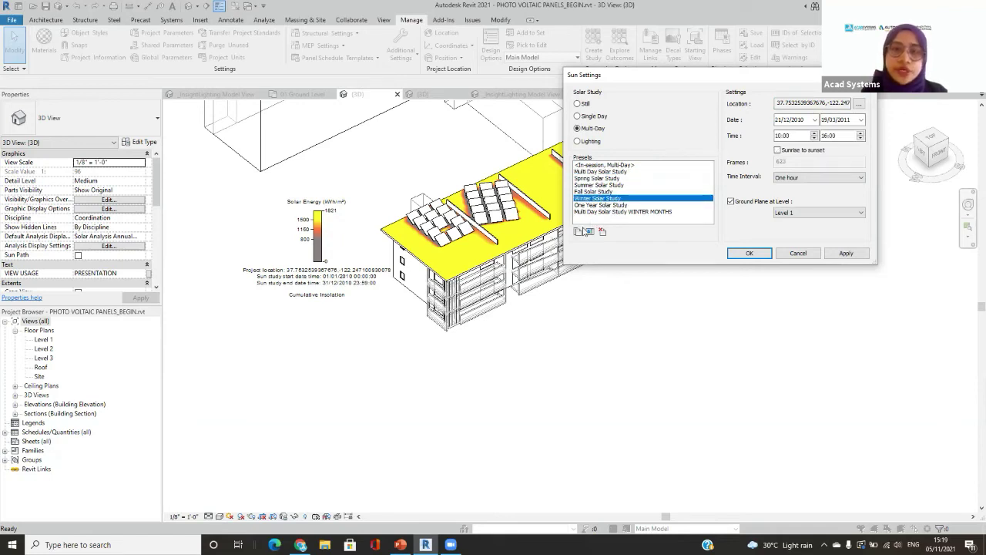
left_click(583, 231)
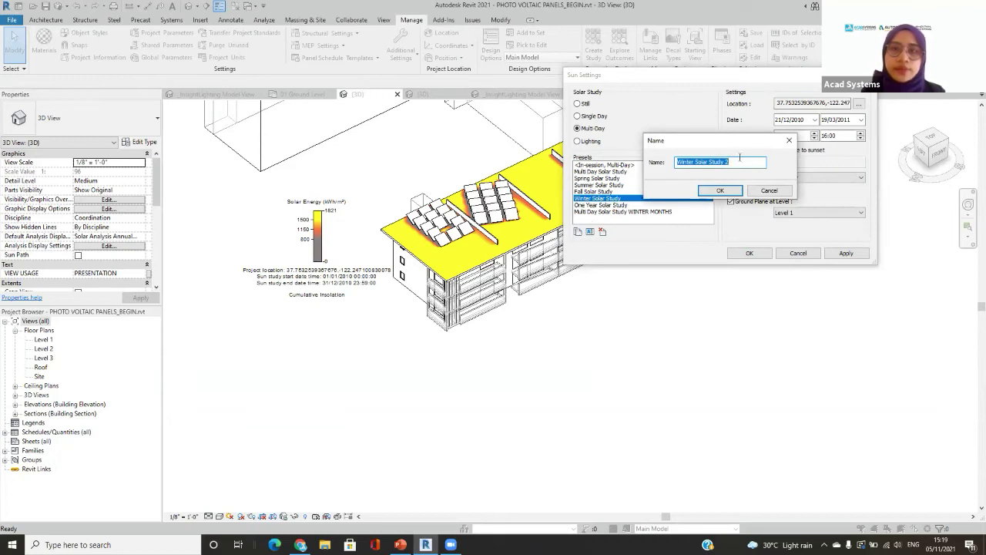
left_click(737, 161)
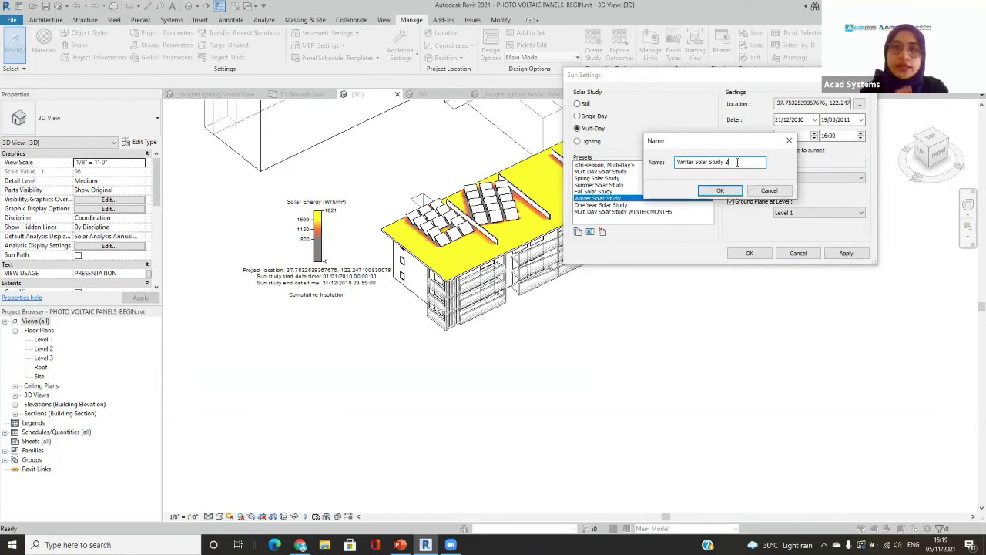
key("ctrl+a")
type("S")
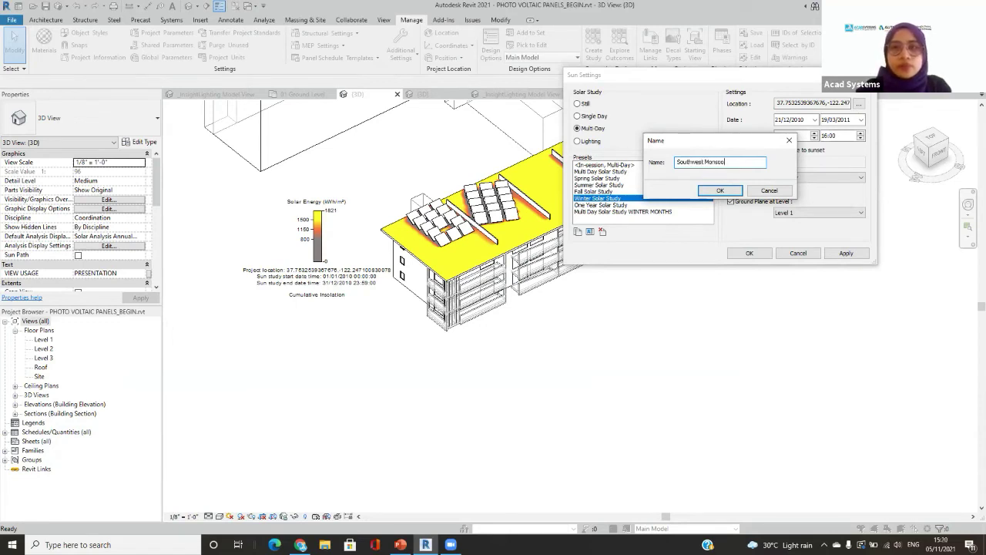
type("udy")
key("Return")
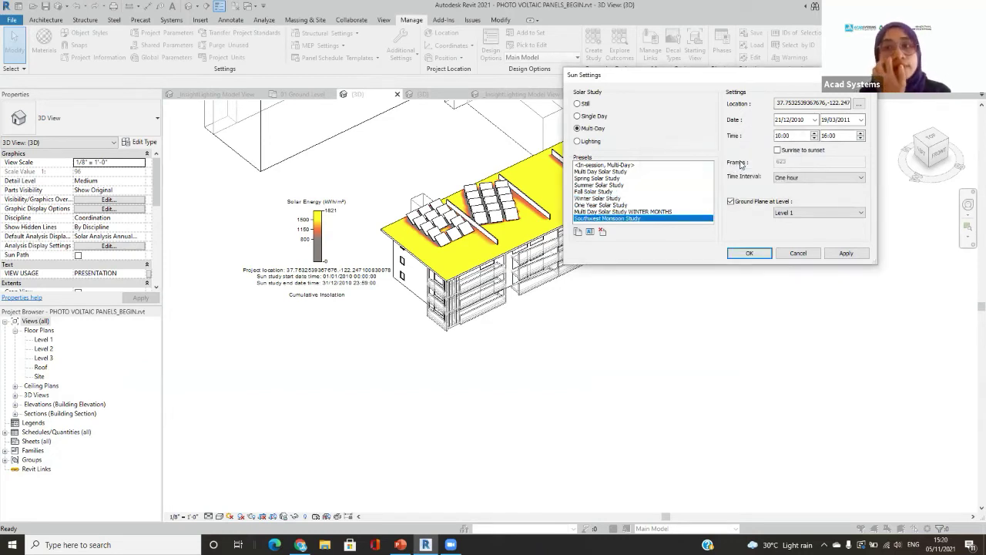
- Set the Southwest Monsoon Study's date range from 01/05/2010 to 30/09/2011
left_click(816, 120)
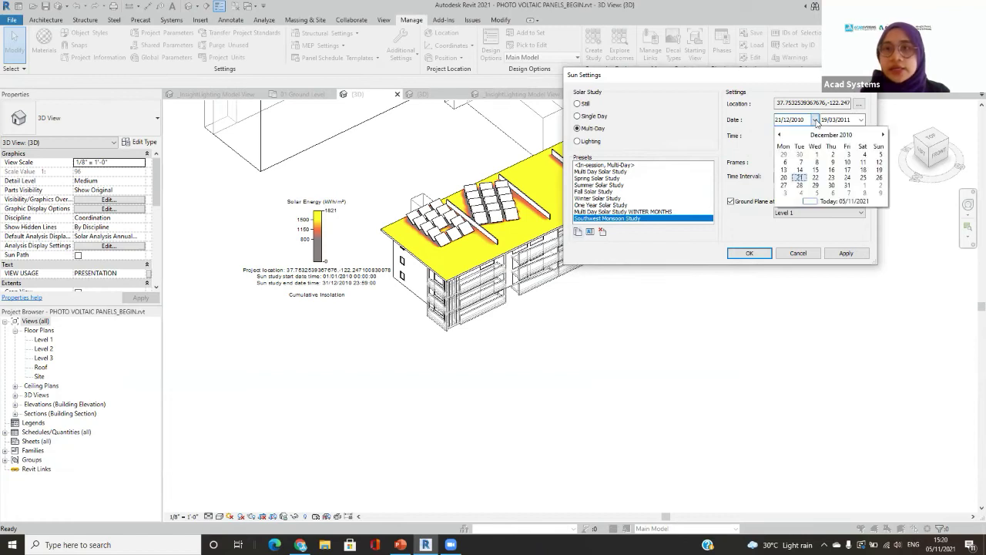
left_click(744, 153)
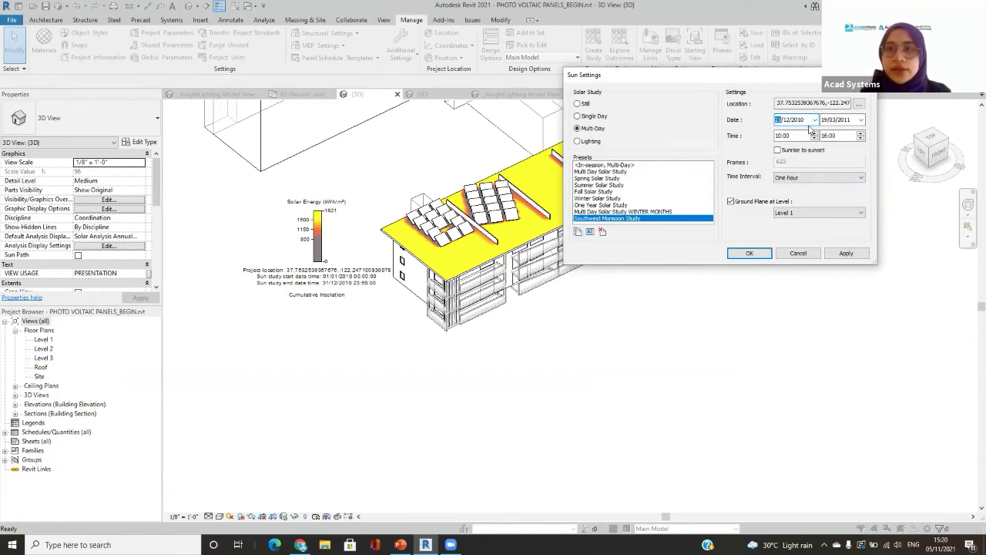
left_click(815, 120)
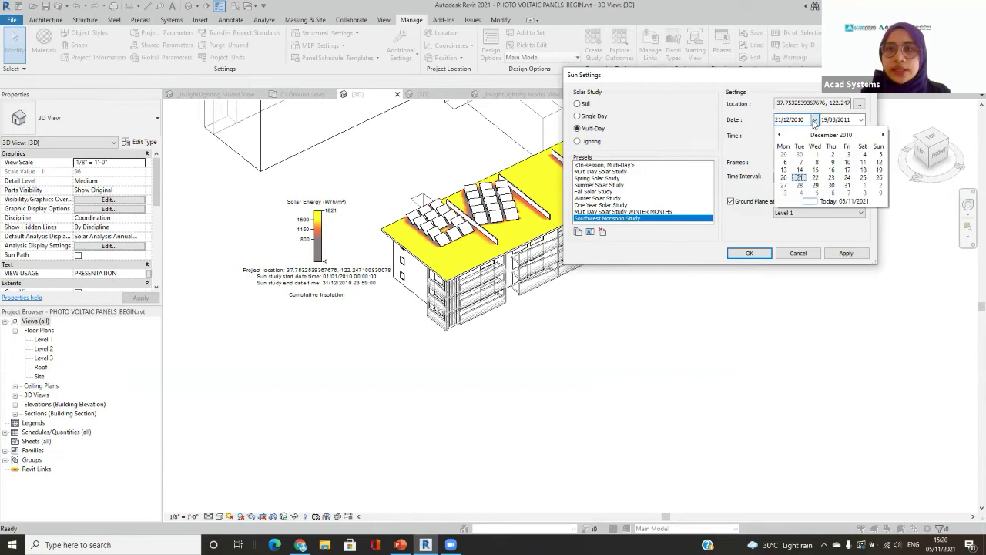
left_click(829, 136)
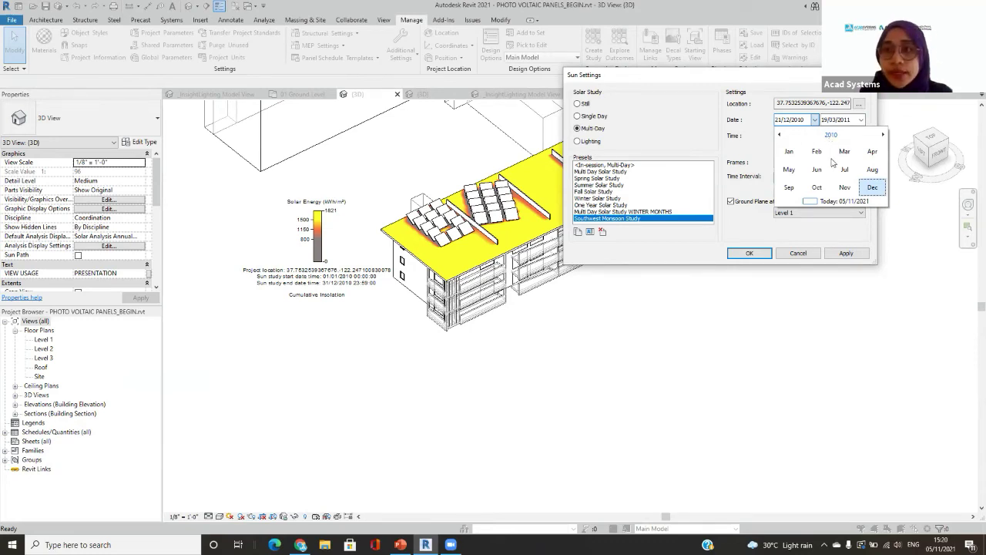
left_click(789, 169)
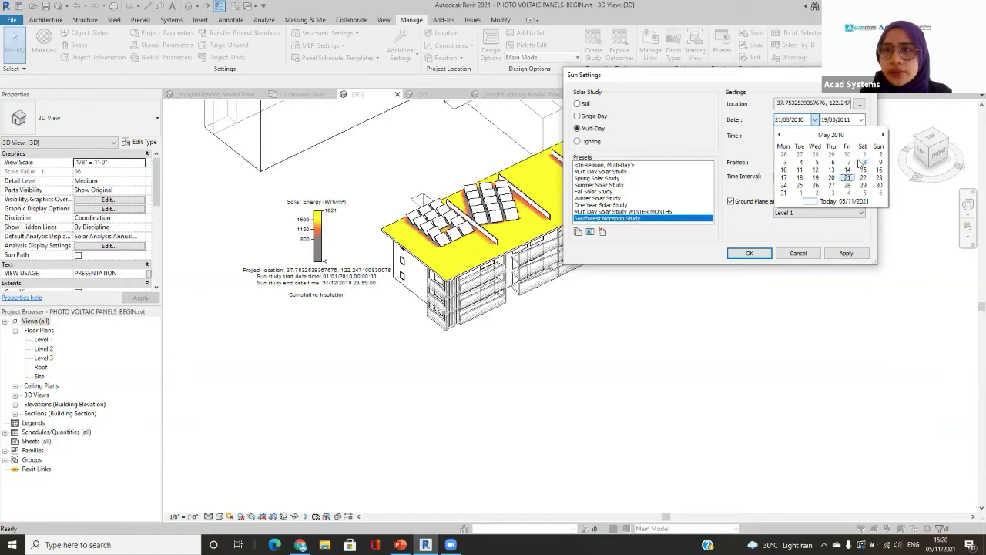
left_click(865, 155)
left_click(861, 120)
left_click(871, 135)
left_click(843, 188)
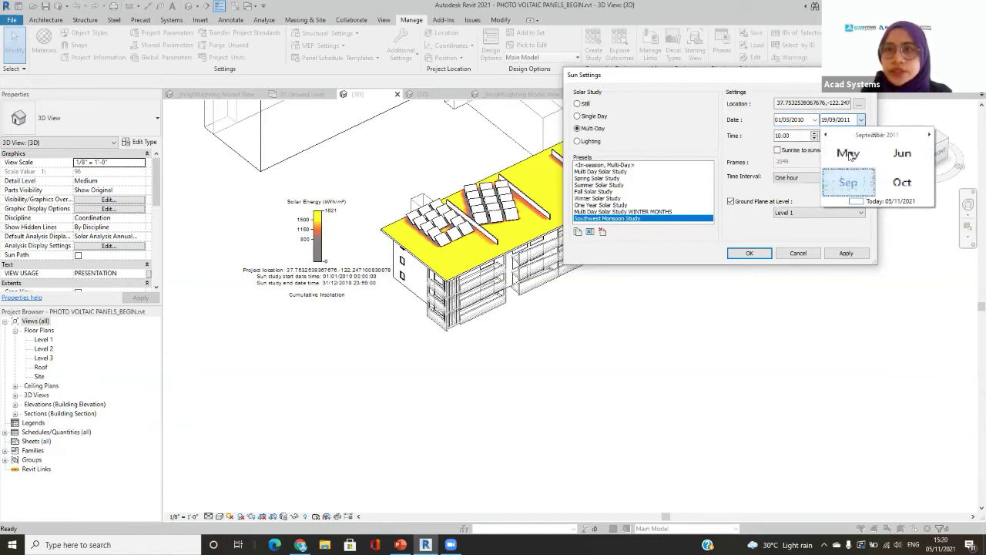
left_click(895, 186)
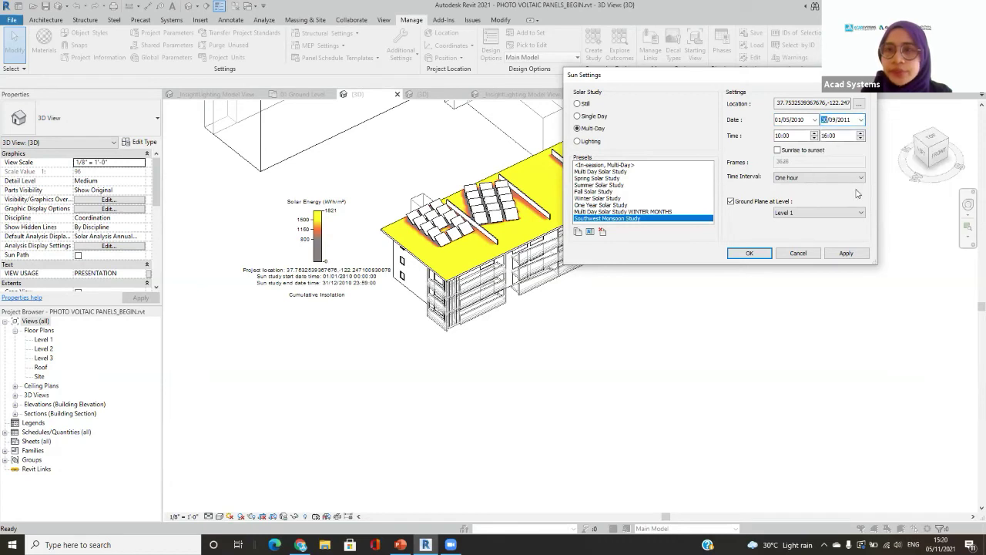
- Set the Southwest Monsoon Study's daily time range from 07:00 to 19:00 and accept the sun settings
left_click(778, 136)
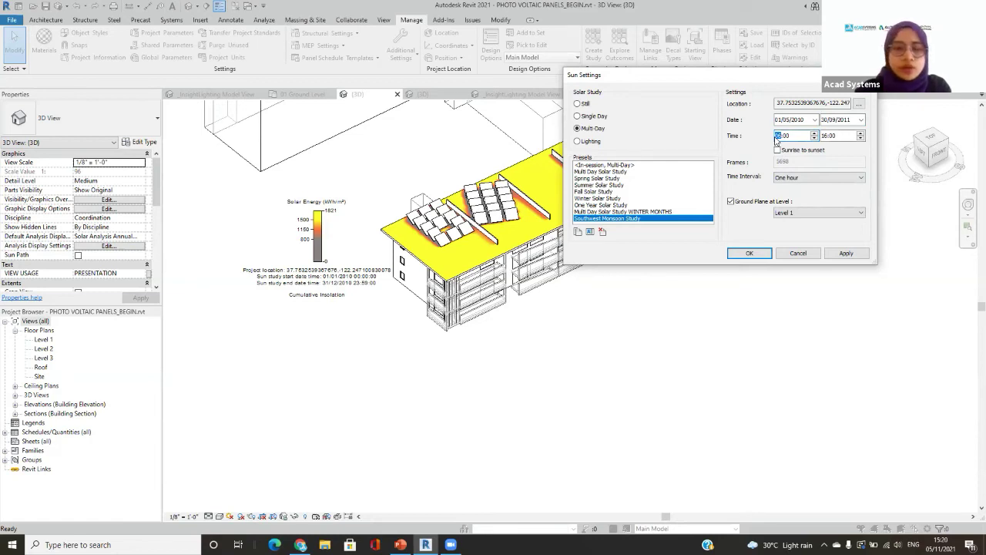
type("07")
left_click(825, 136)
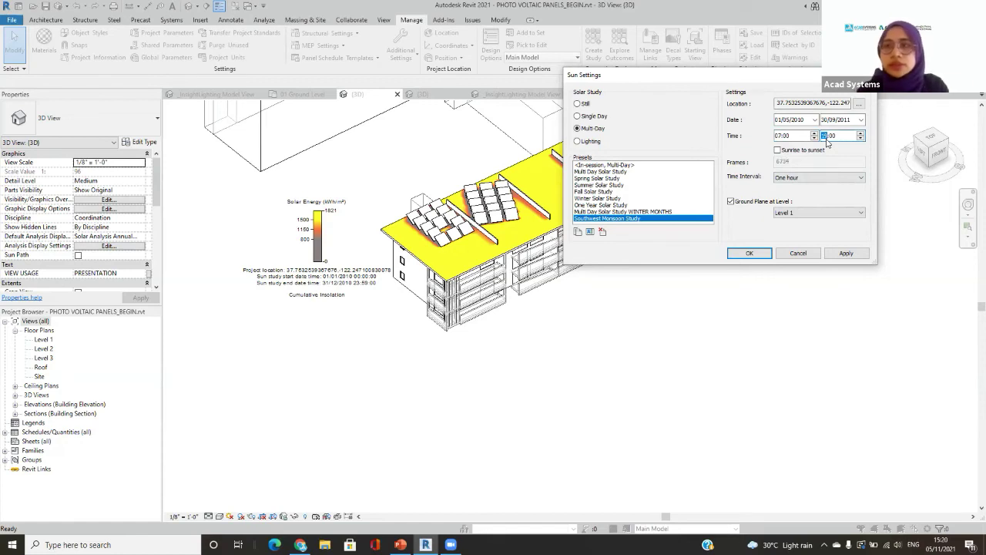
left_click(752, 255)
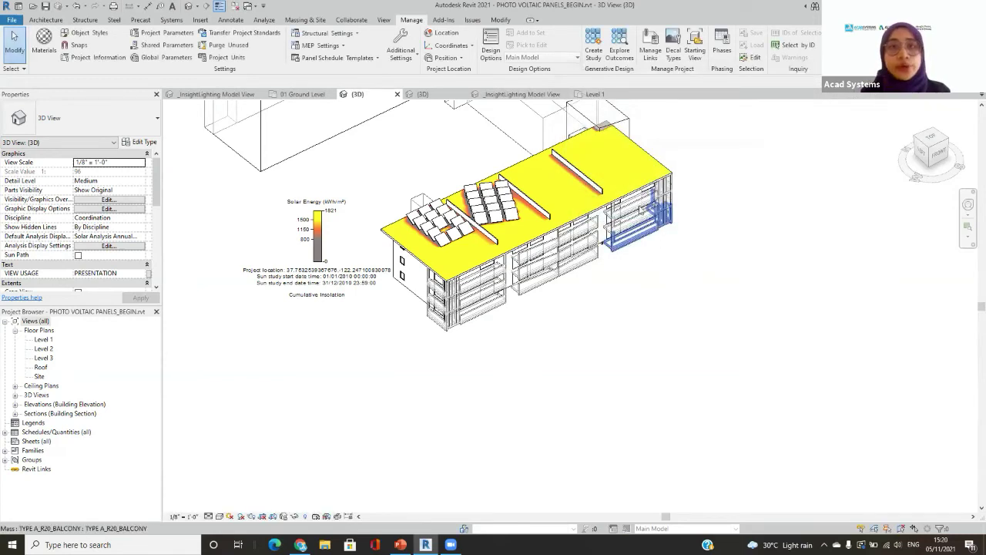
- Reopen the Insight solar analysis and change its study type to Custom
left_click(265, 19)
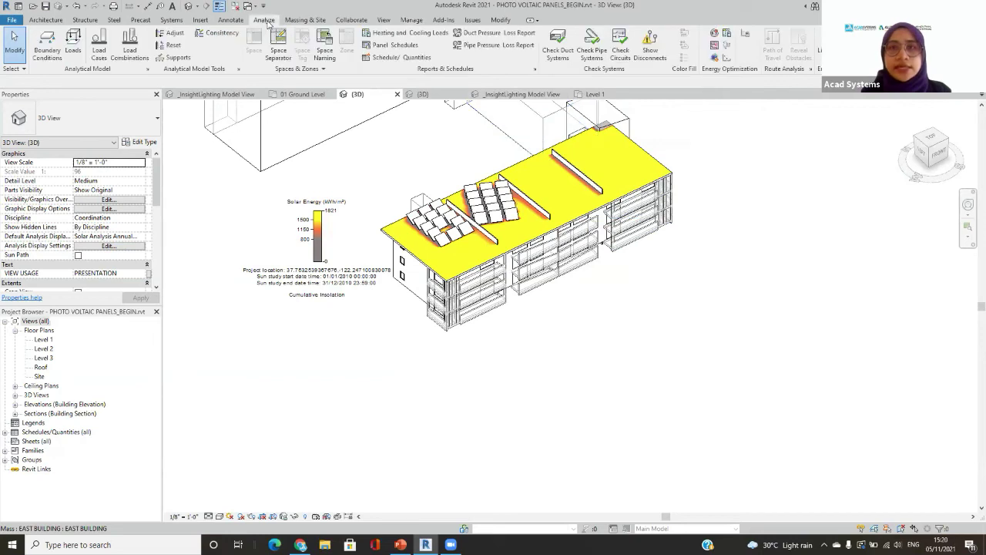
left_click(715, 58)
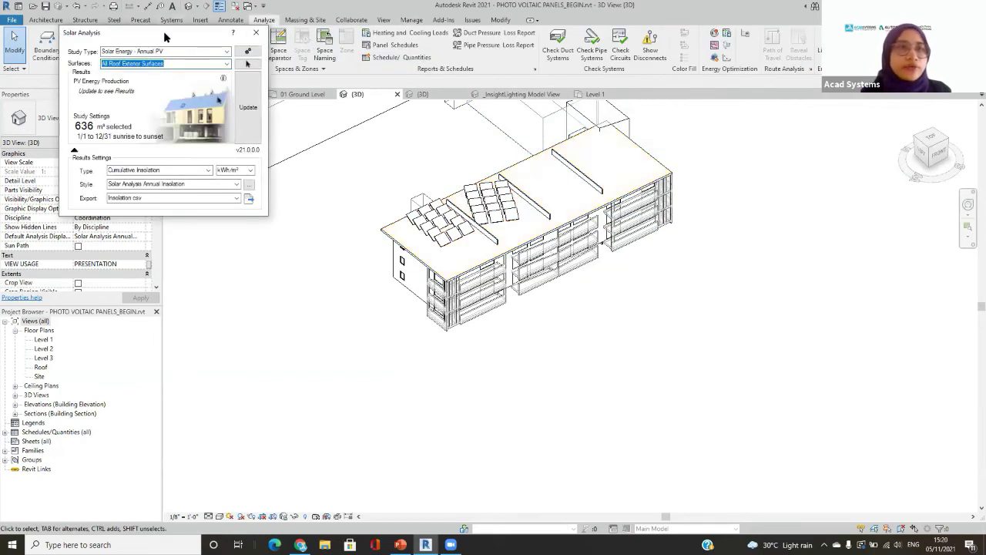
left_click_drag(163, 35, 280, 54)
left_click(346, 72)
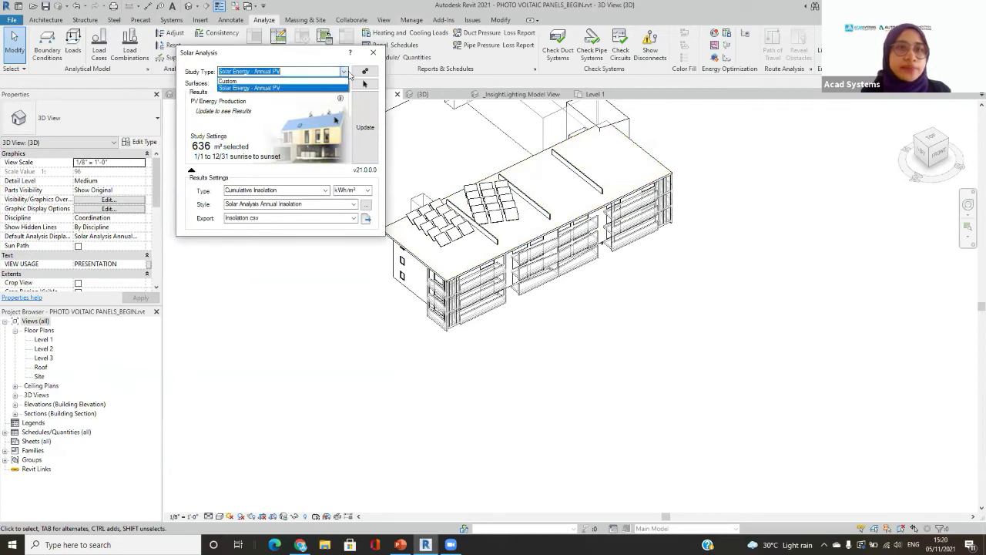
left_click(286, 81)
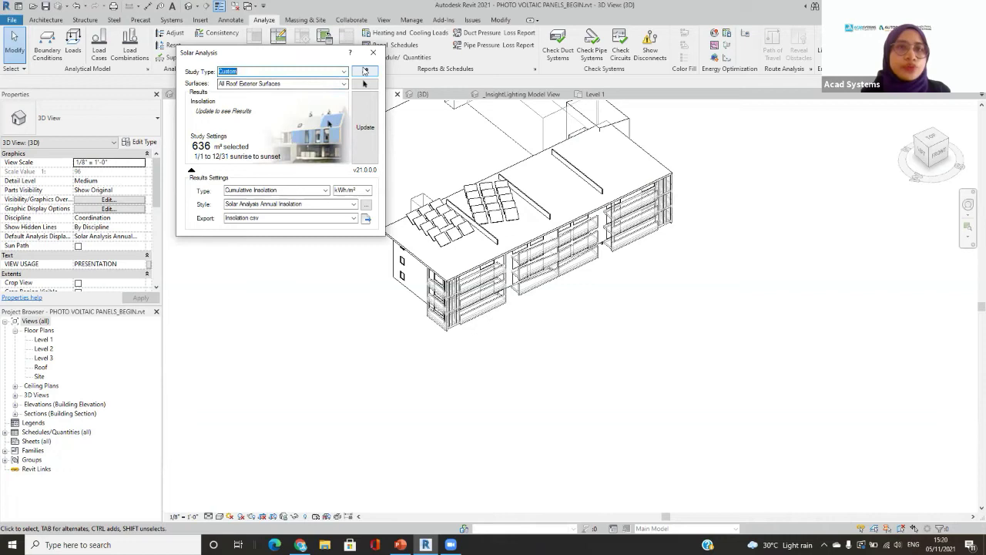
- Check the analysis period options in the custom study's settings, and leave the settings without applying changes
left_click(365, 72)
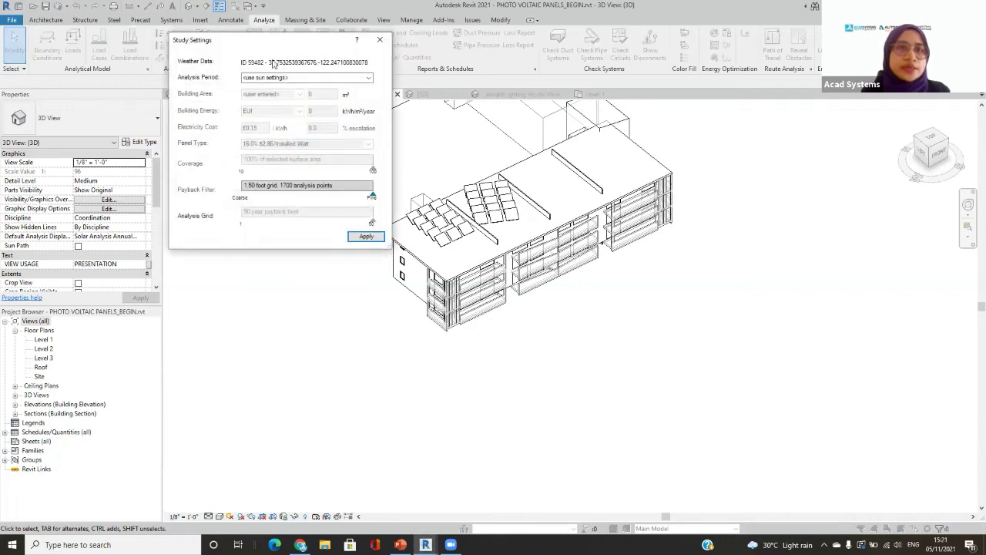
left_click(367, 79)
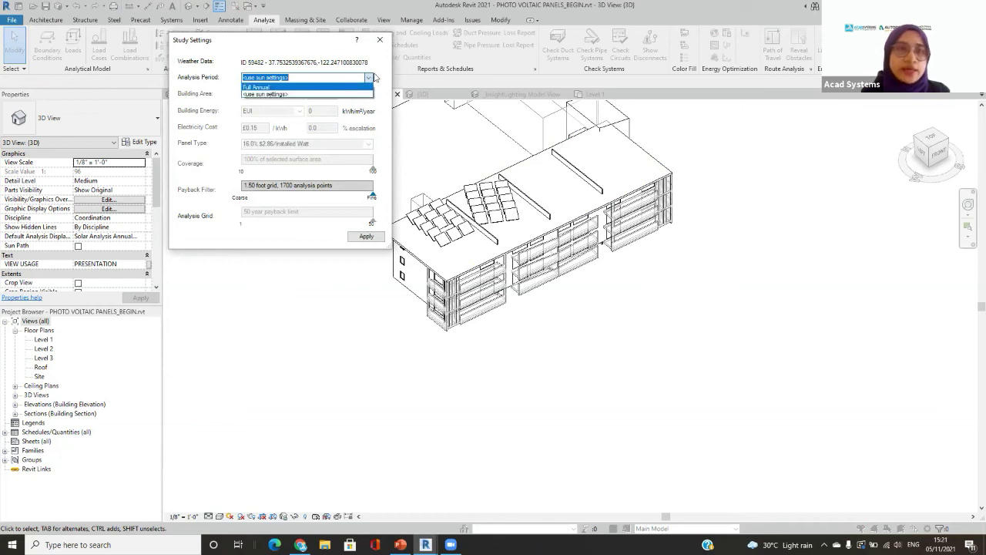
left_click(379, 40)
left_click(380, 39)
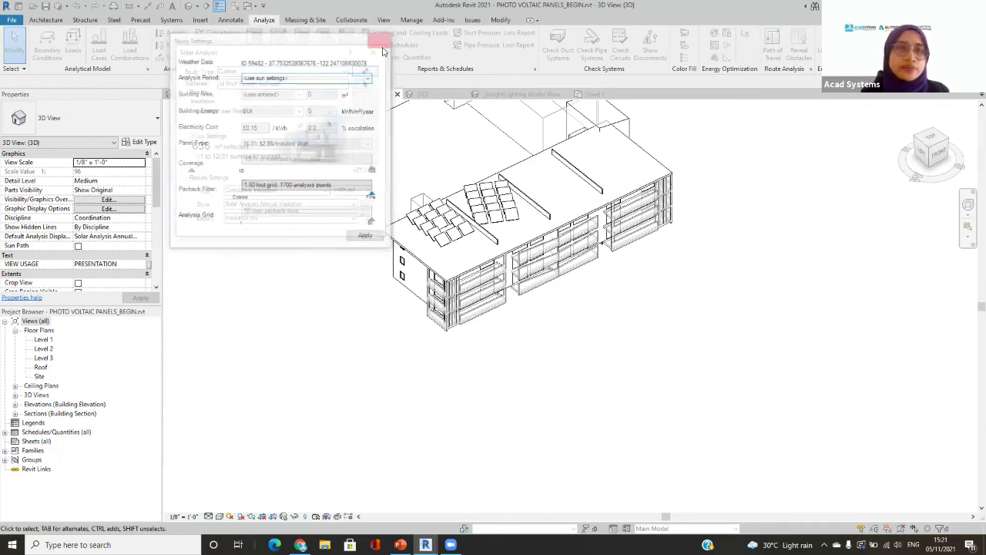
left_click(376, 57)
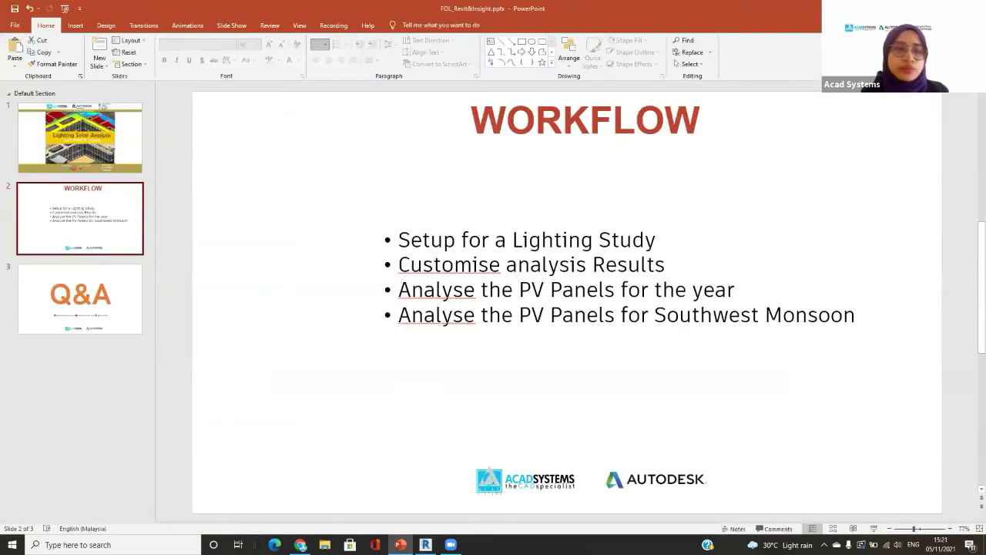
- Return to Revit and apply the Southwest Monsoon Study preset in the 3D view's sun settings
left_click(426, 545)
left_click(229, 516)
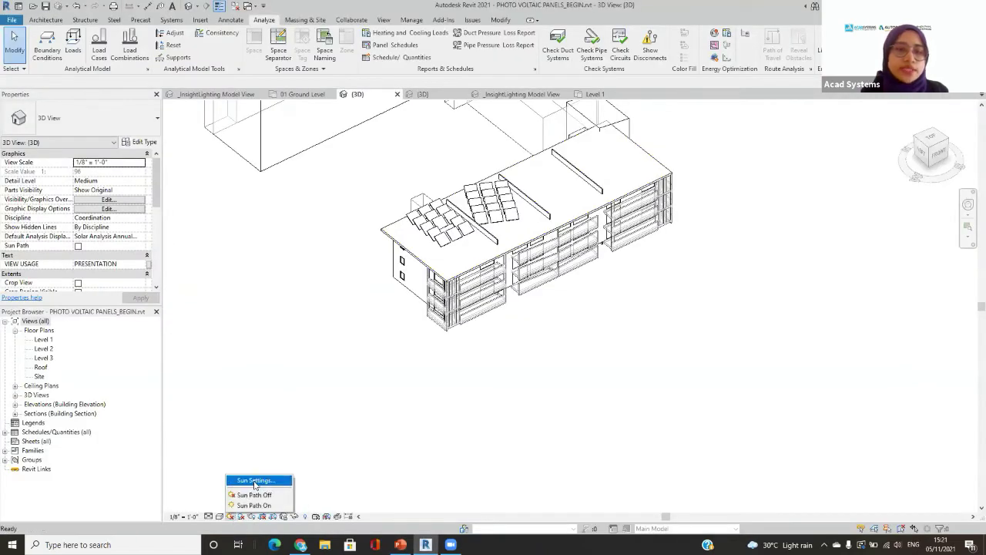
left_click(256, 481)
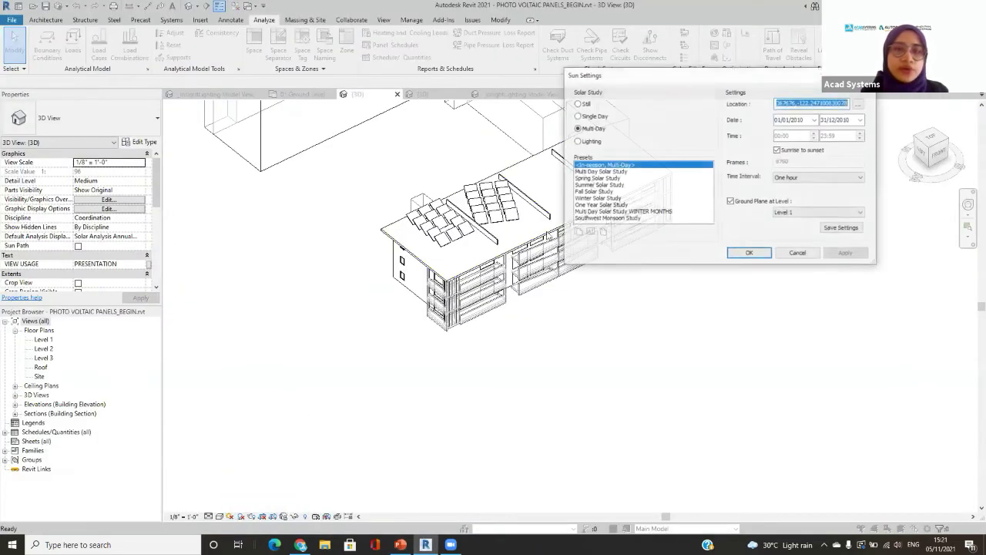
left_click(595, 213)
left_click(594, 219)
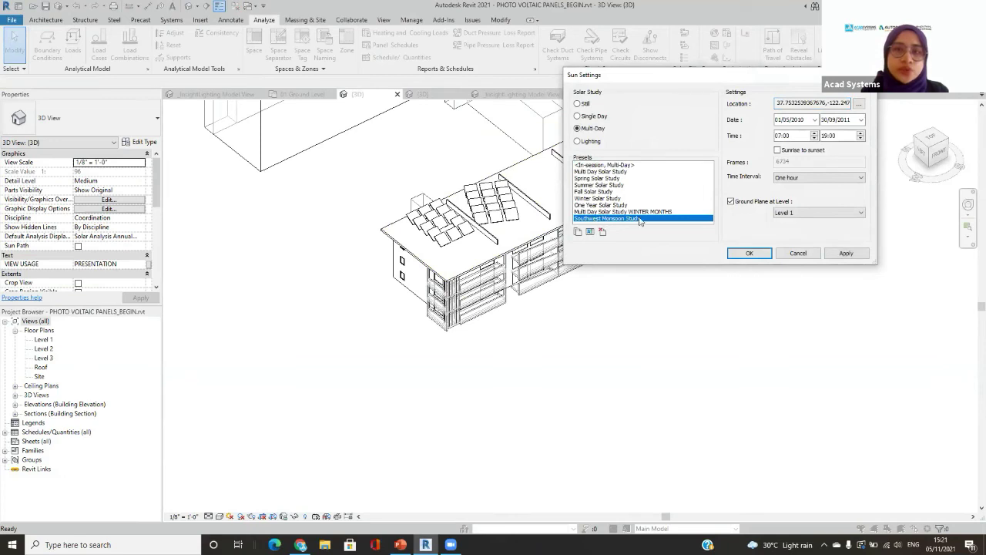
left_click(749, 257)
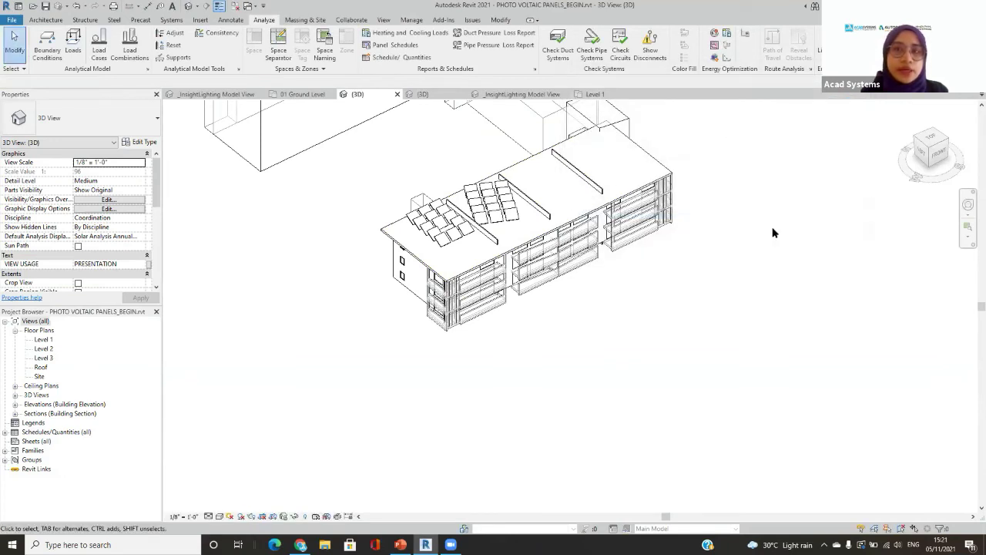
- Go back to the solar analysis and apply its study settings with the analysis period following the sun settings
left_click(852, 43)
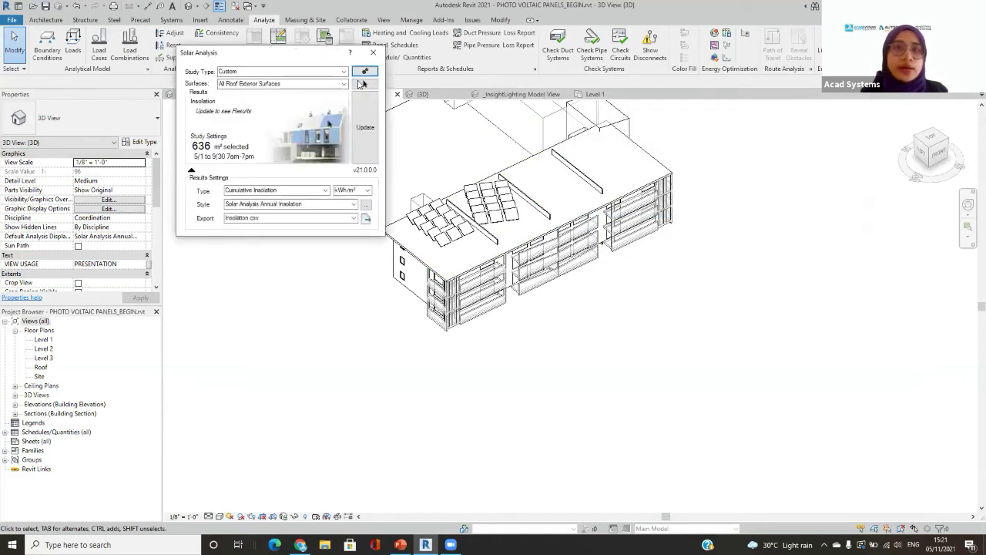
left_click(364, 71)
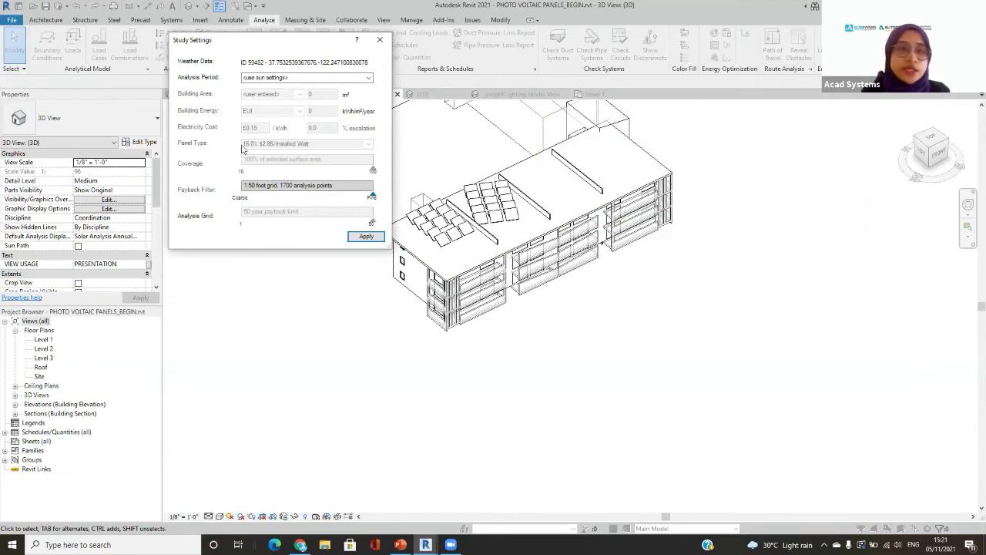
left_click(366, 236)
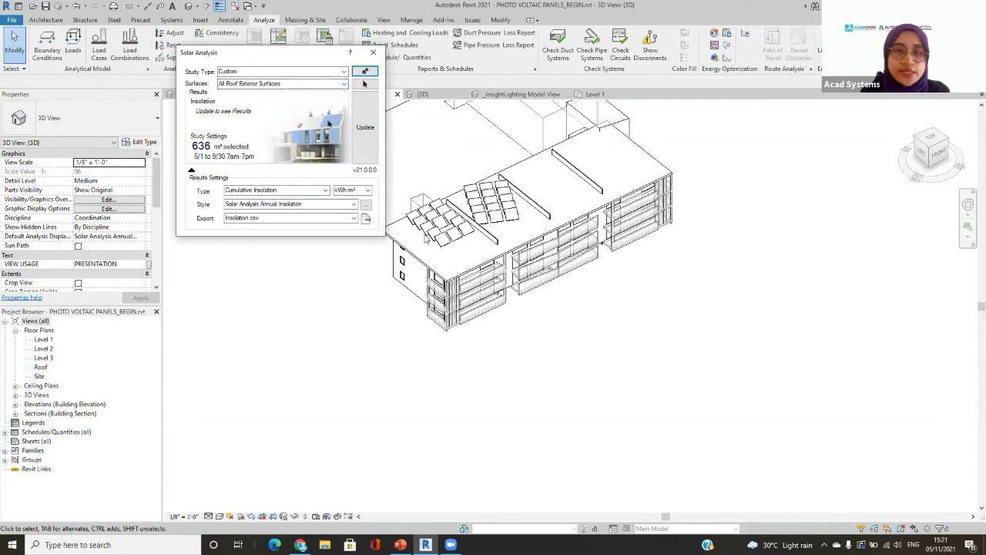
- Switch the analysed surfaces to <user selection> and dismiss the surface selection message
scroll(429, 206, "up", 4)
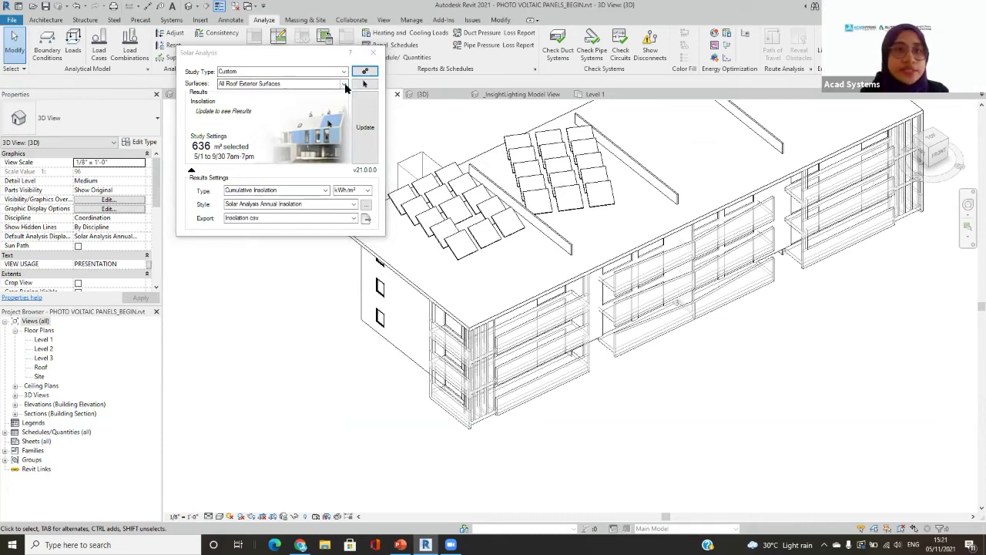
left_click(344, 85)
left_click(252, 94)
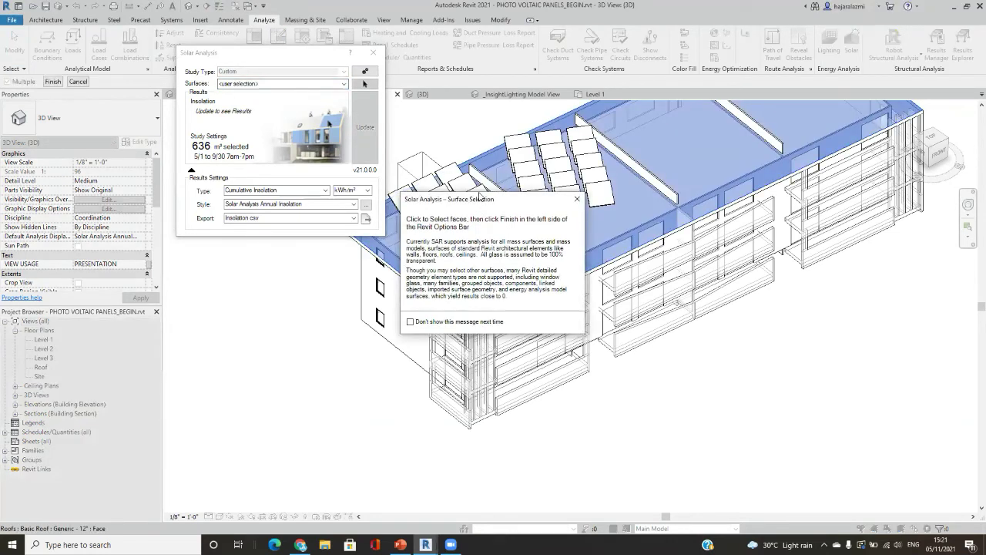
left_click_drag(479, 204, 481, 122)
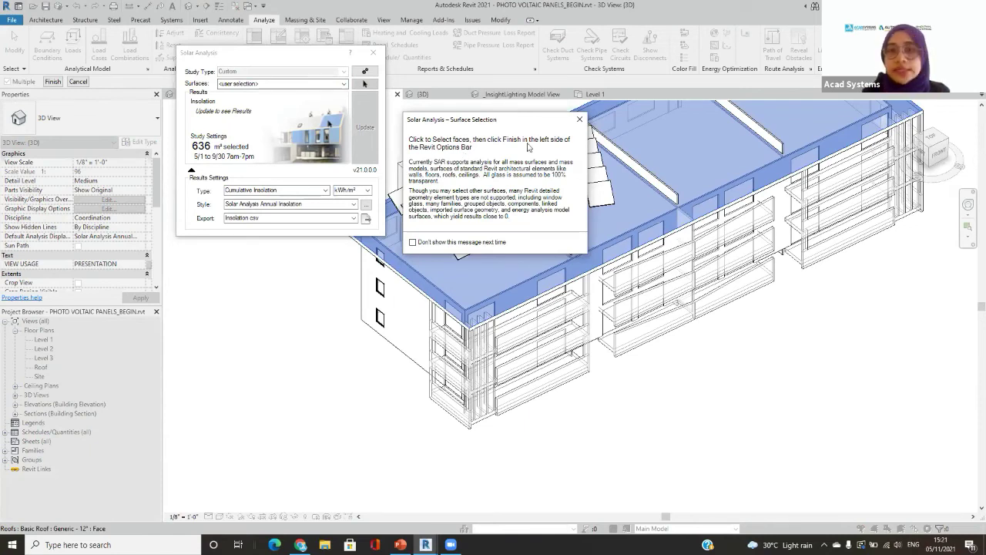
left_click(579, 119)
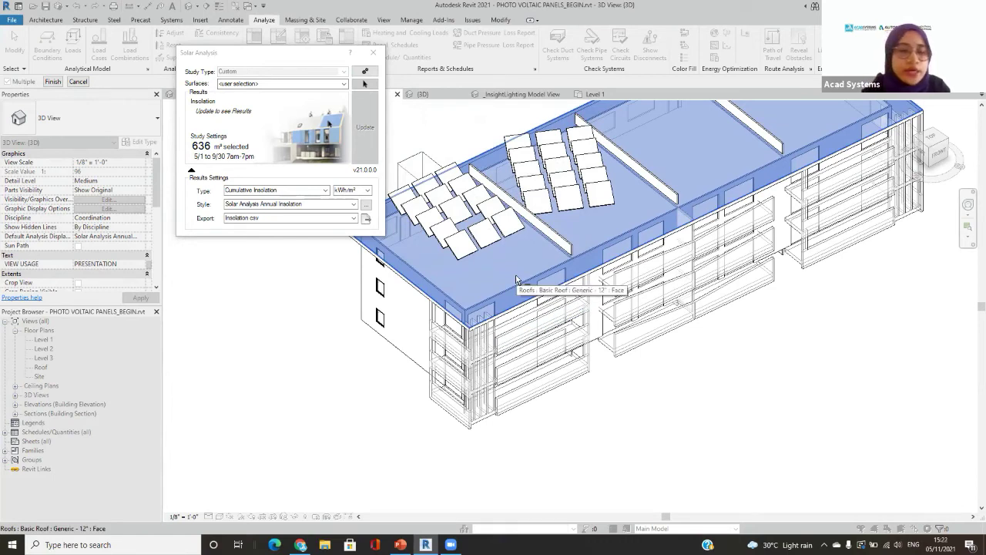
scroll(580, 237, "down", 3)
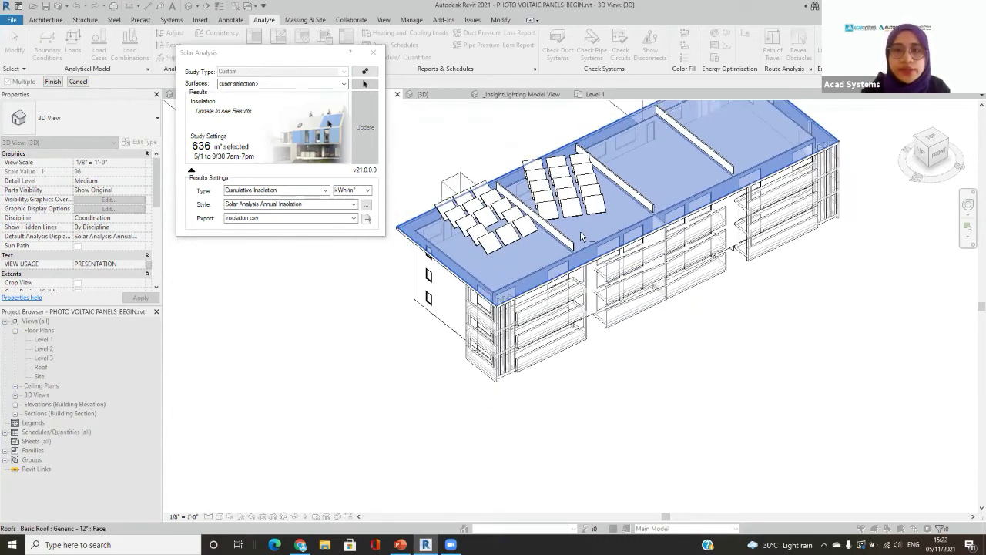
- Remove the roof face from the surface selection and select the three PV panel faces in the first row by the roof's rear edge
scroll(601, 211, "down", 5)
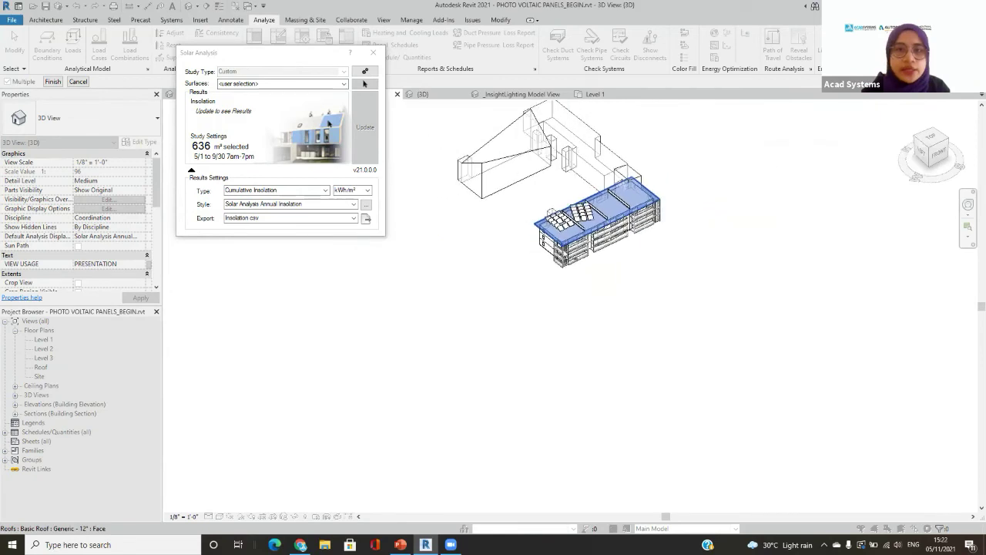
scroll(574, 234, "up", 7)
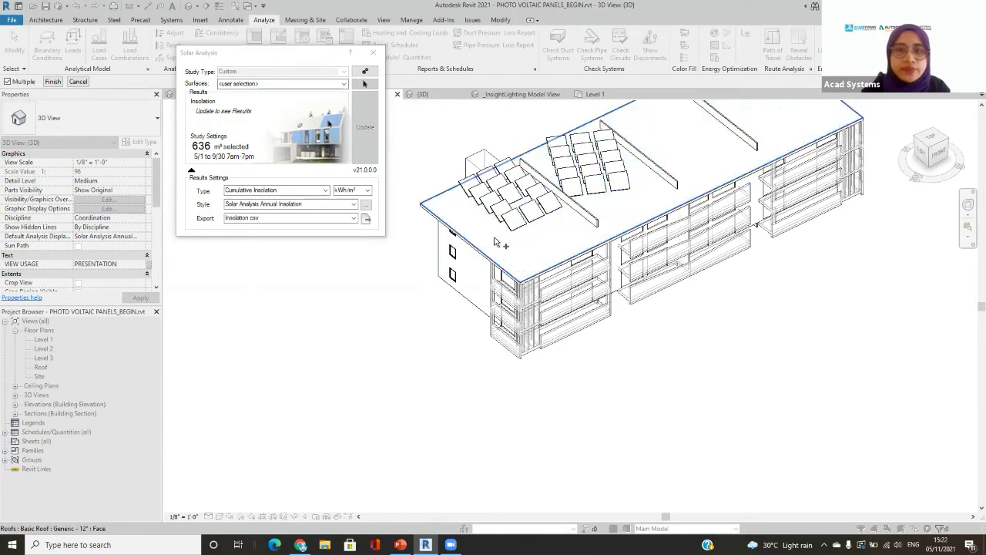
scroll(462, 185, "up", 4)
scroll(464, 183, "up", 3)
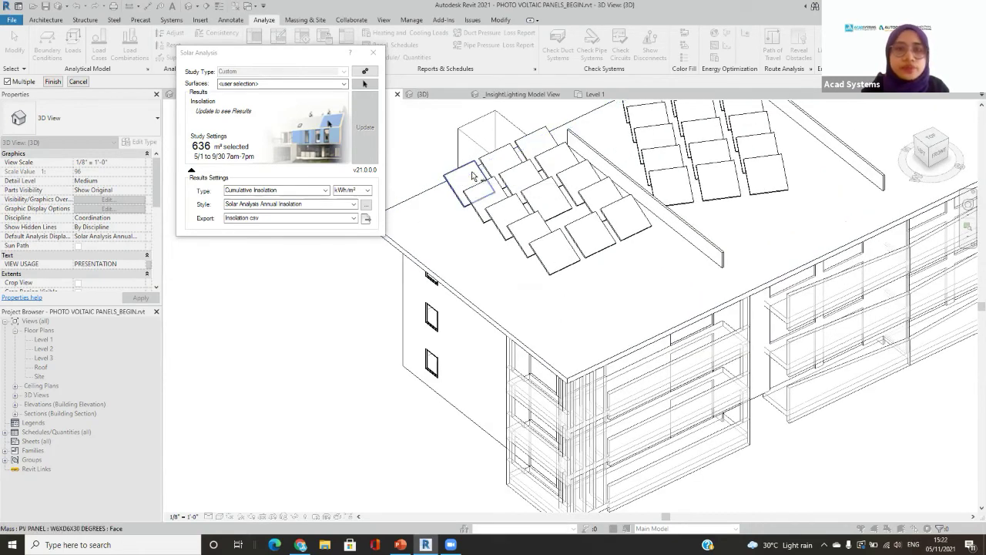
left_click(467, 179)
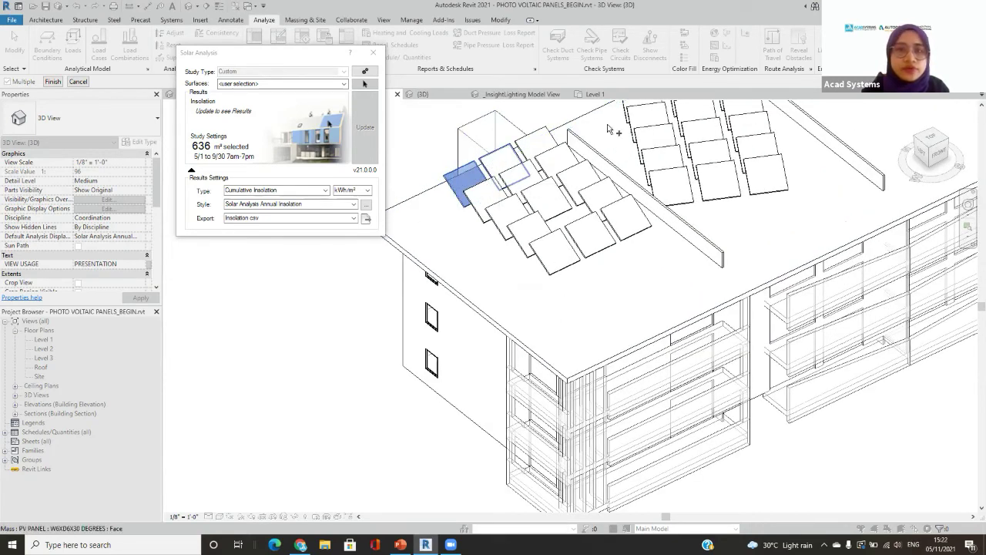
left_click(515, 159)
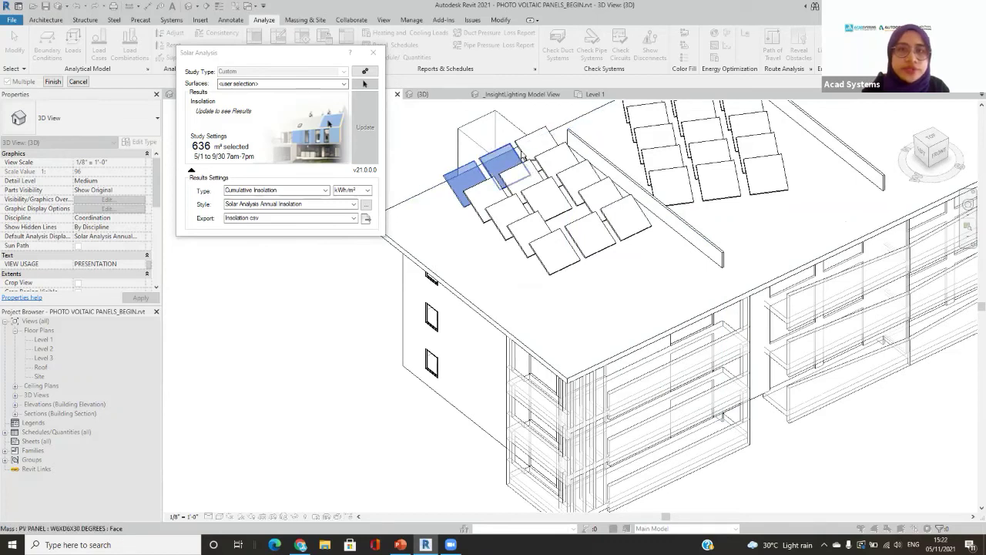
left_click(545, 156)
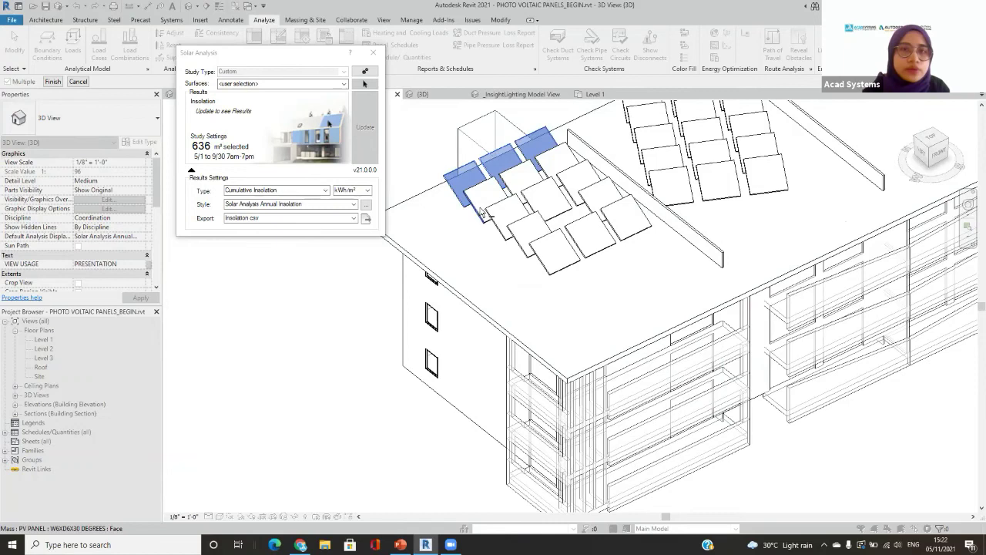
- Add the three PV panel faces of the second row and finish the surface selection
scroll(494, 200, "up", 3)
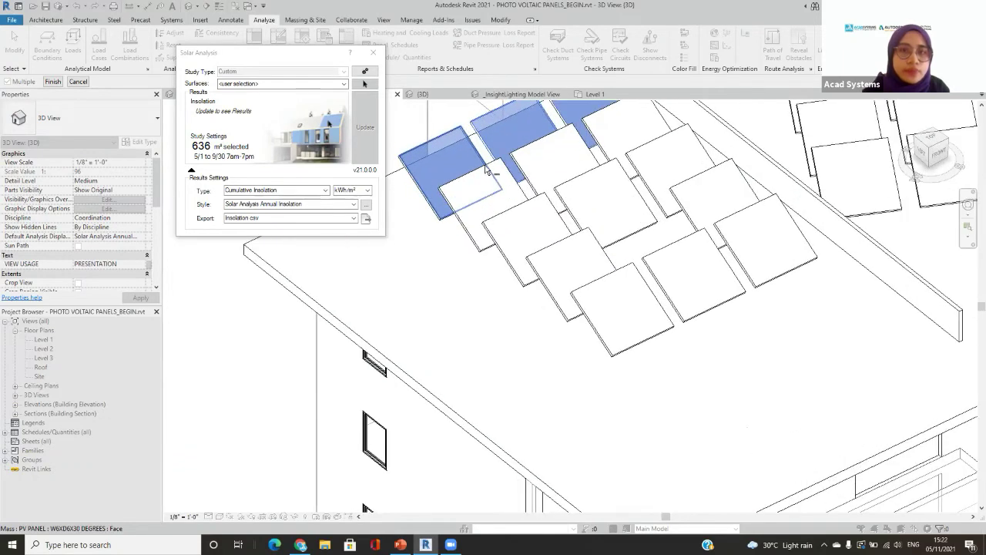
left_click(524, 220)
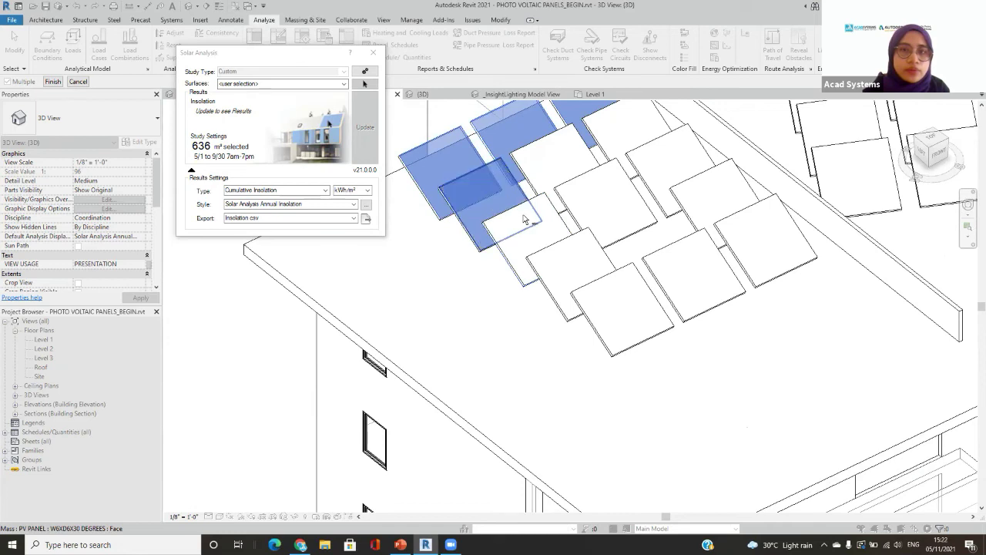
left_click(542, 175)
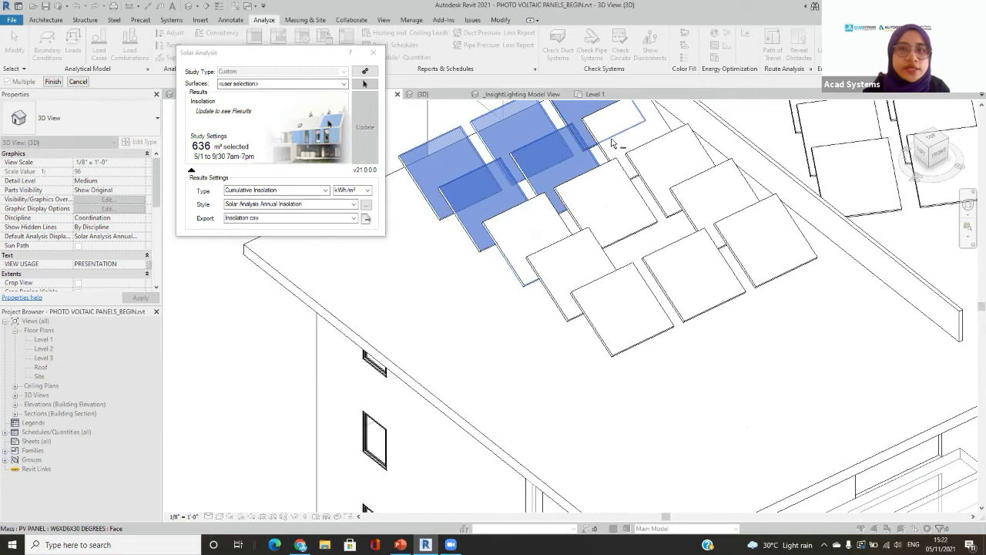
scroll(611, 165, "down", 1)
scroll(587, 208, "up", 2)
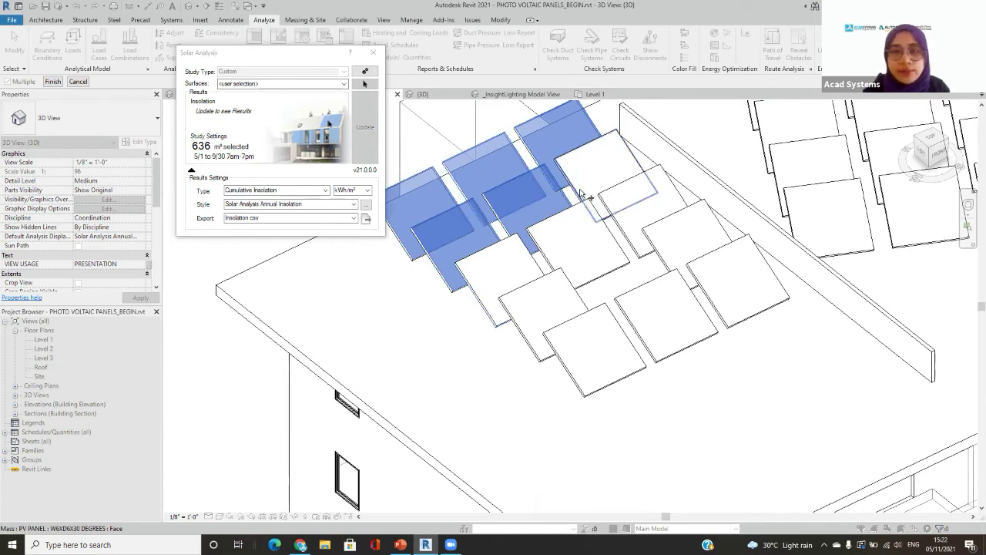
left_click(581, 193)
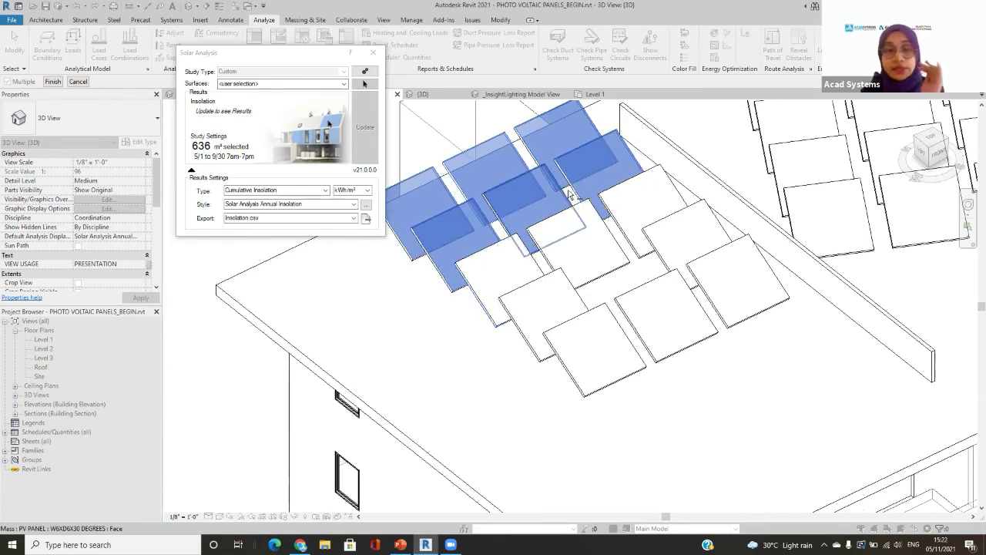
scroll(567, 199, "down", 2)
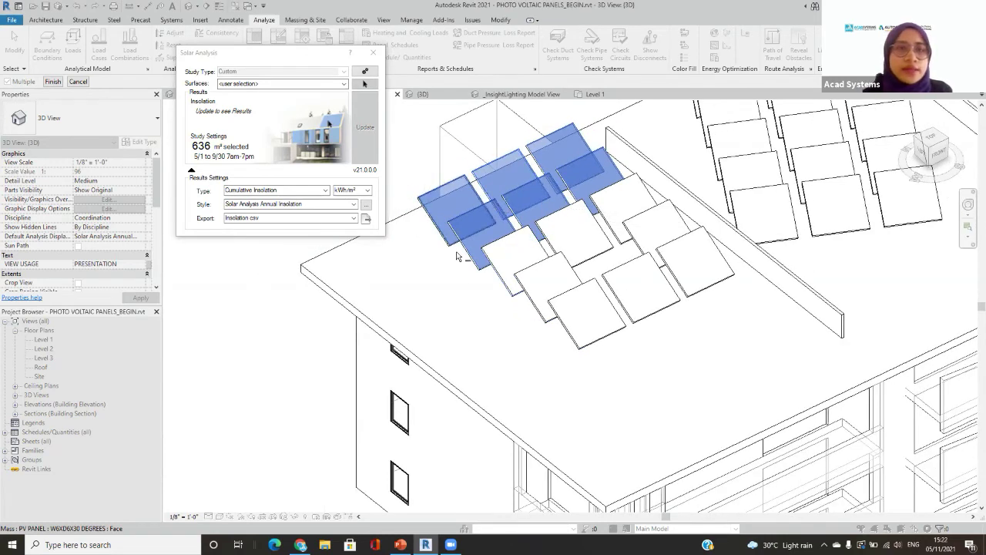
left_click(52, 82)
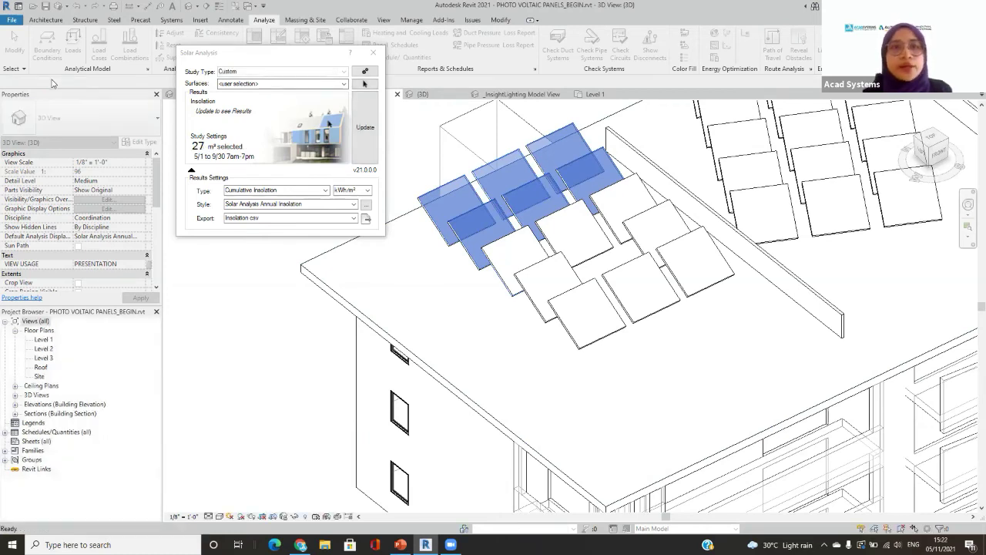
- Run the cumulative insolation study on the selected PV panels and examine the coloured panels, legend and study dates
left_click(374, 118)
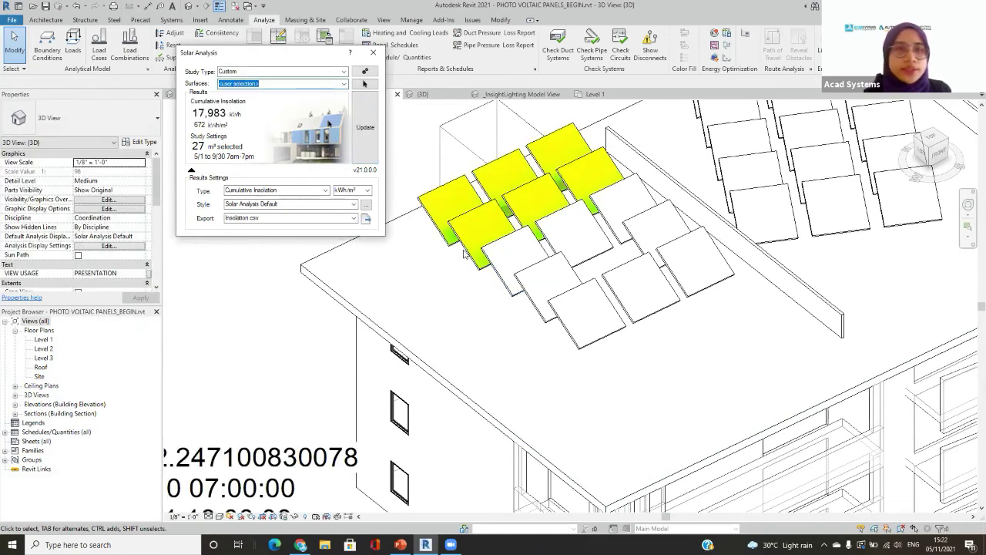
scroll(464, 255, "down", 2)
scroll(540, 197, "down", 4)
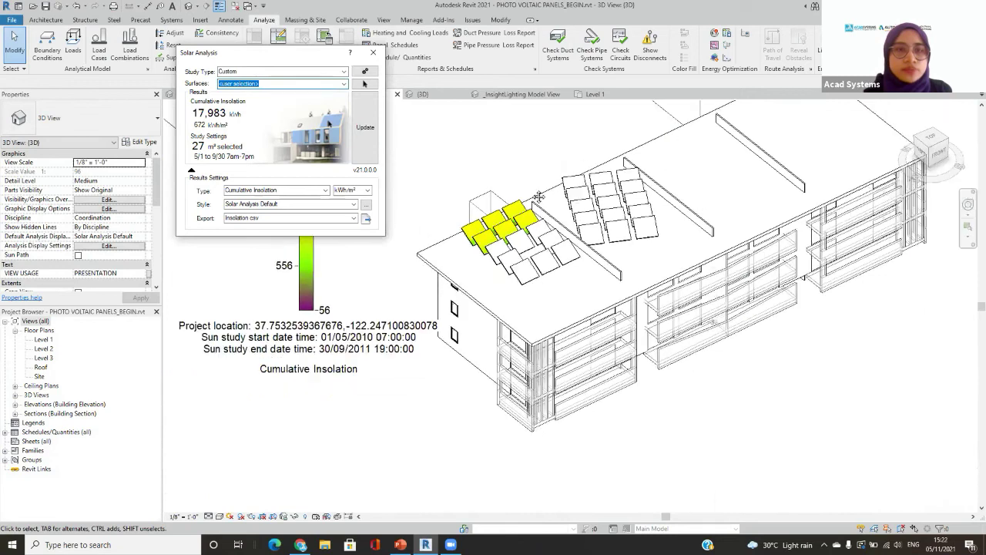
scroll(539, 197, "down", 3)
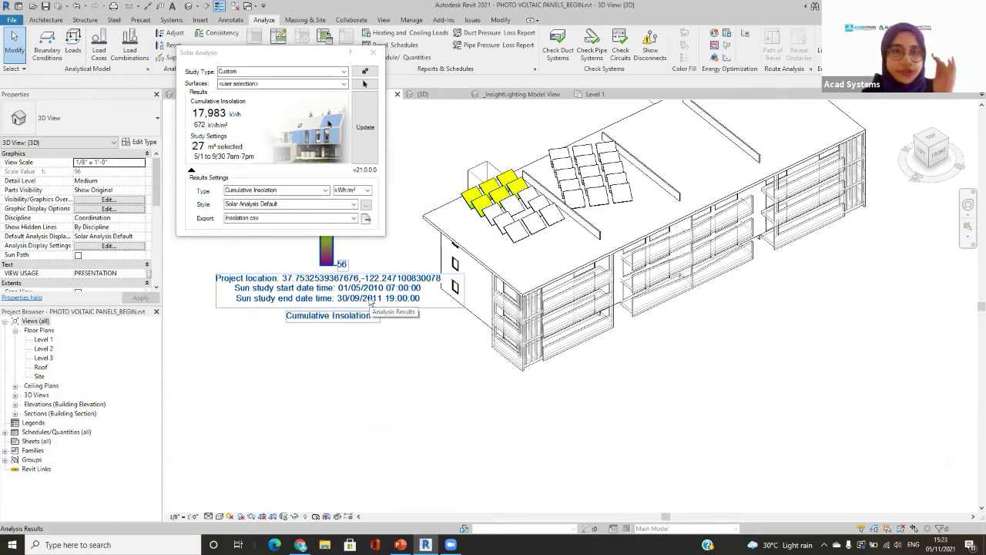
middle_click_drag(411, 309, 430, 361)
scroll(481, 258, "up", 3)
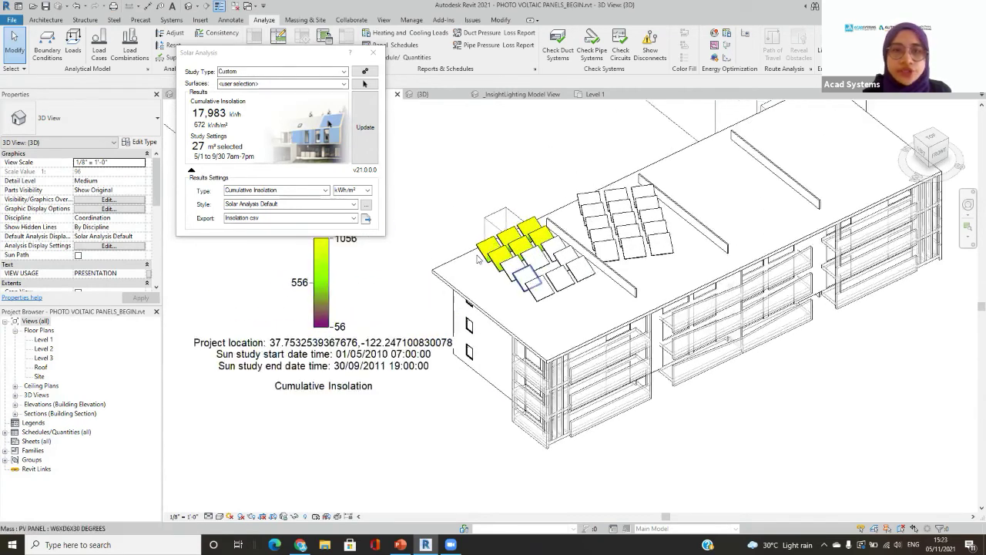
scroll(289, 280, "down", 5)
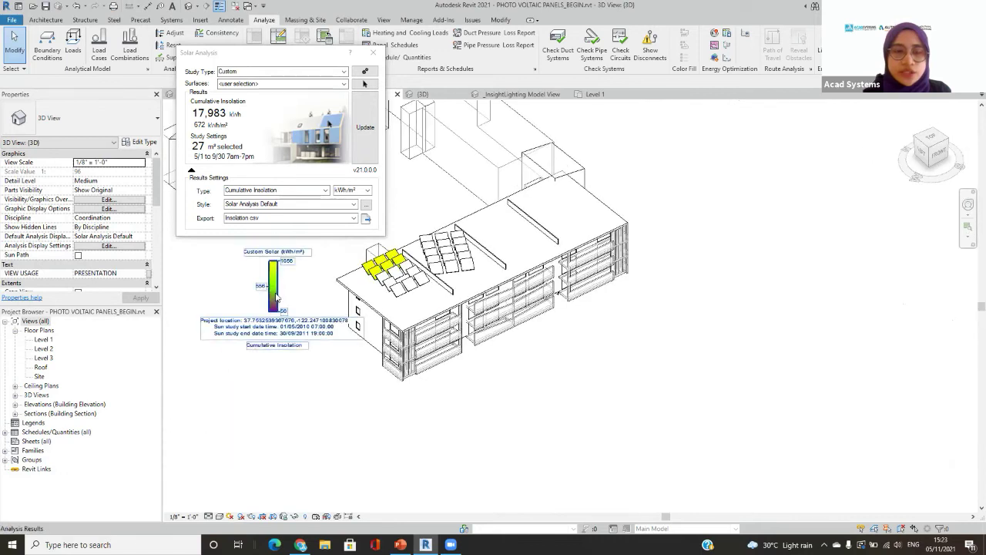
scroll(387, 257, "up", 2)
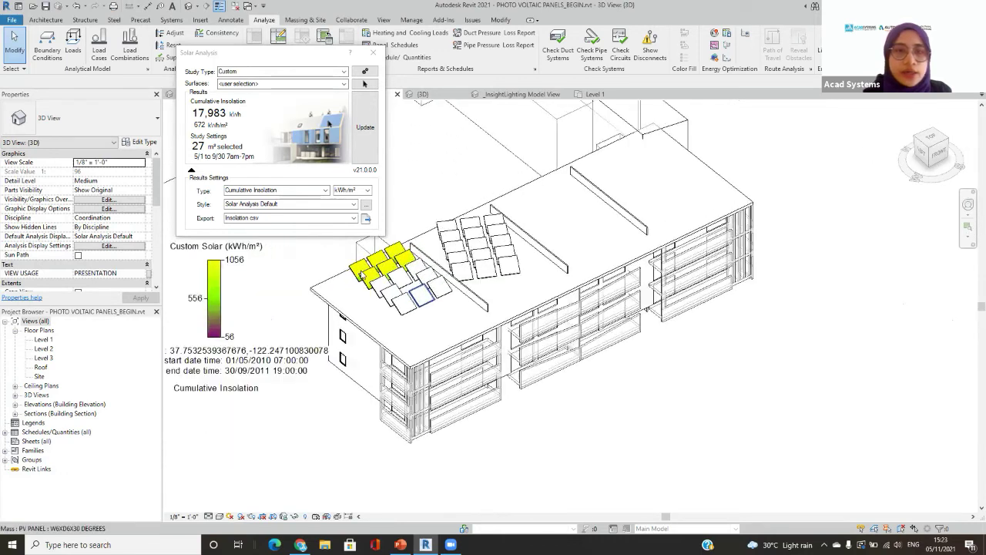
- Change the cumulative insolation result units to BTU/ft²
scroll(349, 201, "up", 3)
left_click(367, 190)
left_click(348, 214)
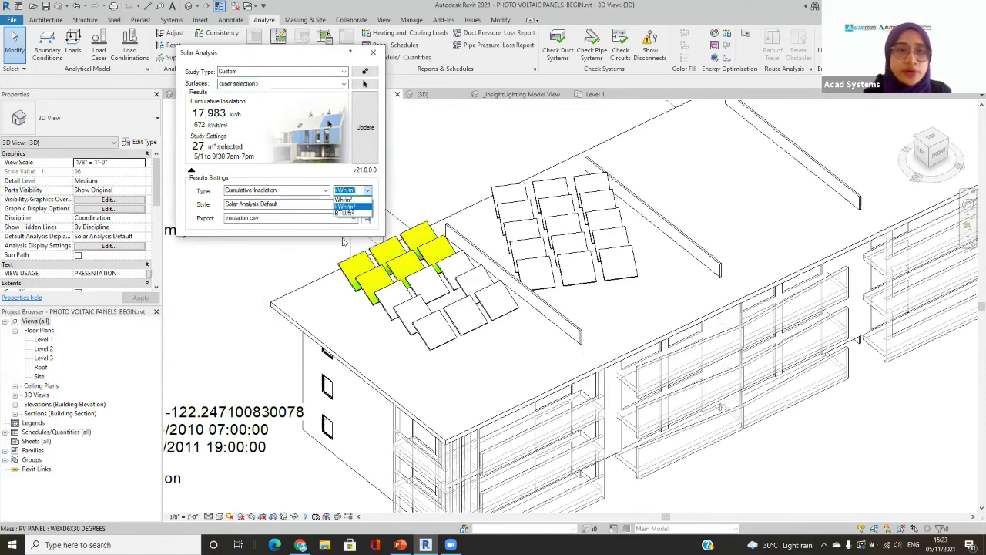
scroll(233, 280, "down", 1)
scroll(233, 279, "down", 2)
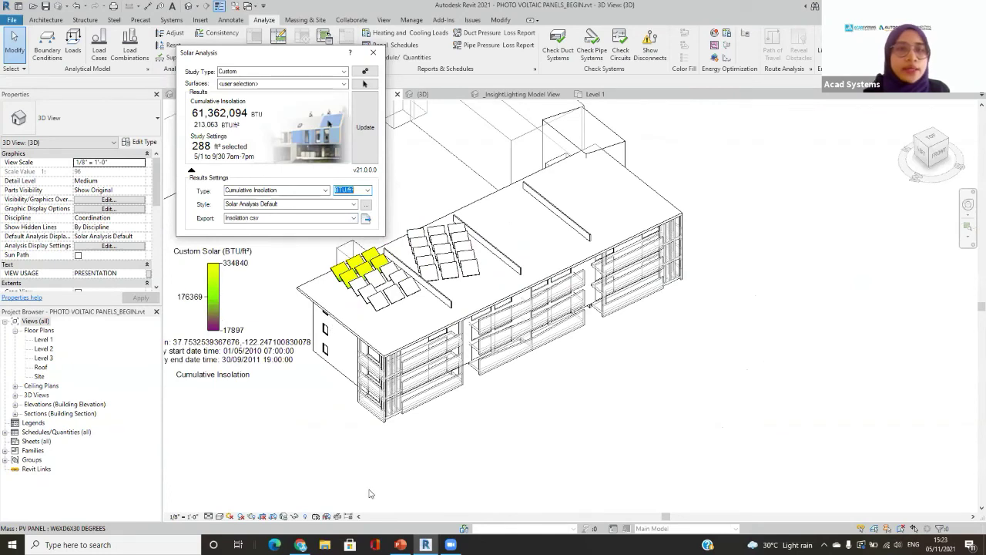
- Open the Insolation csv export, cancel it without saving, and close the solar analysis
left_click(369, 221)
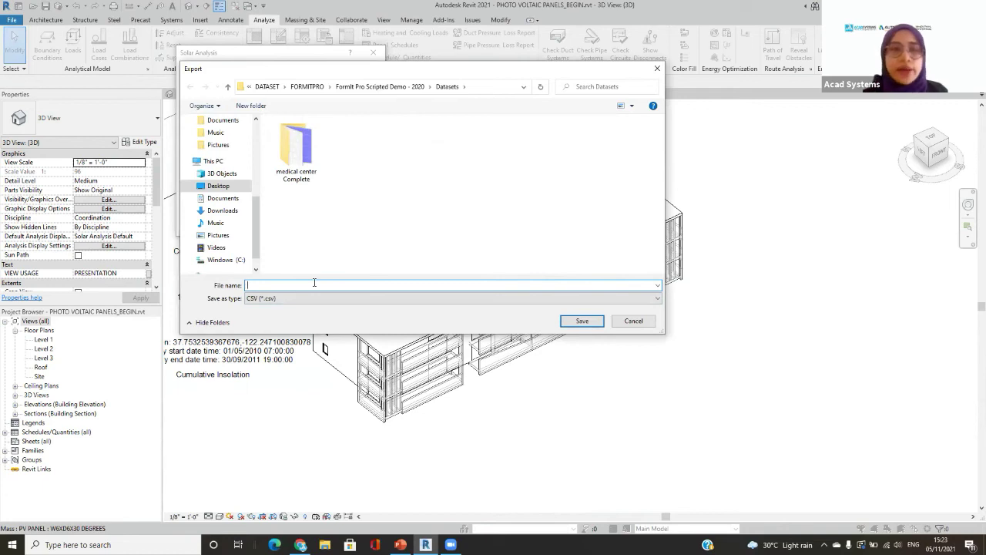
left_click(631, 321)
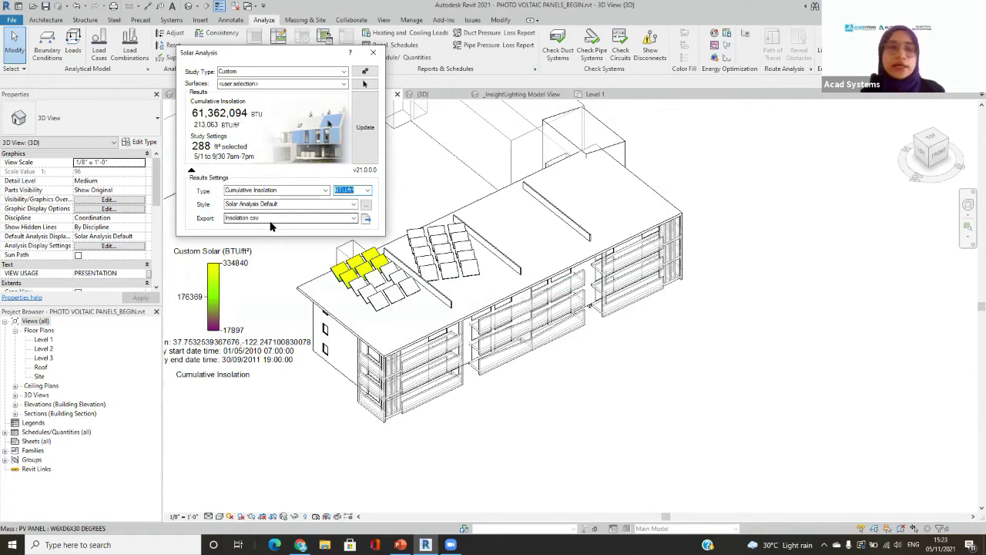
left_click(378, 56)
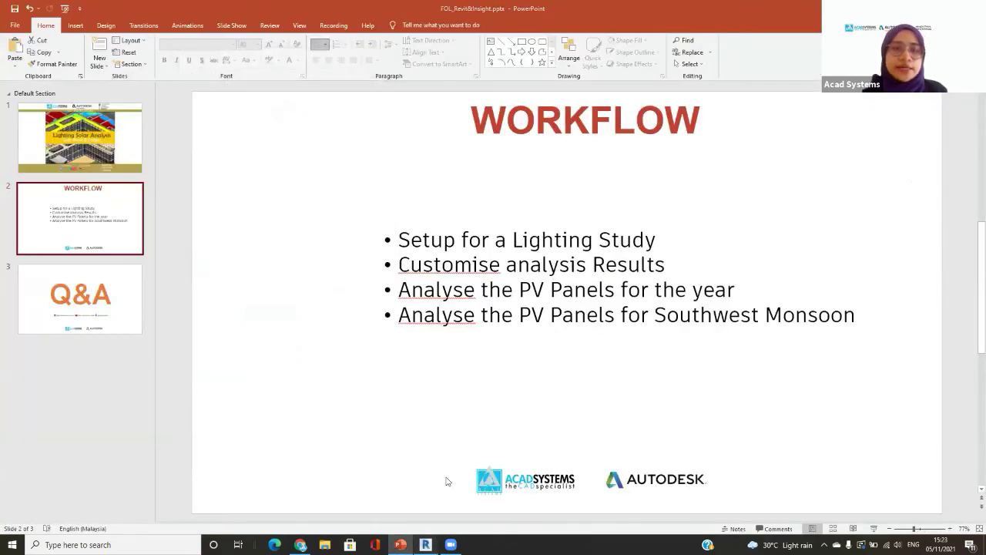
- Return to Revit, switch to the daylight autonomy project's _InsightLighting Model View, and open the _InsightLighting Room Schedule
left_click(426, 545)
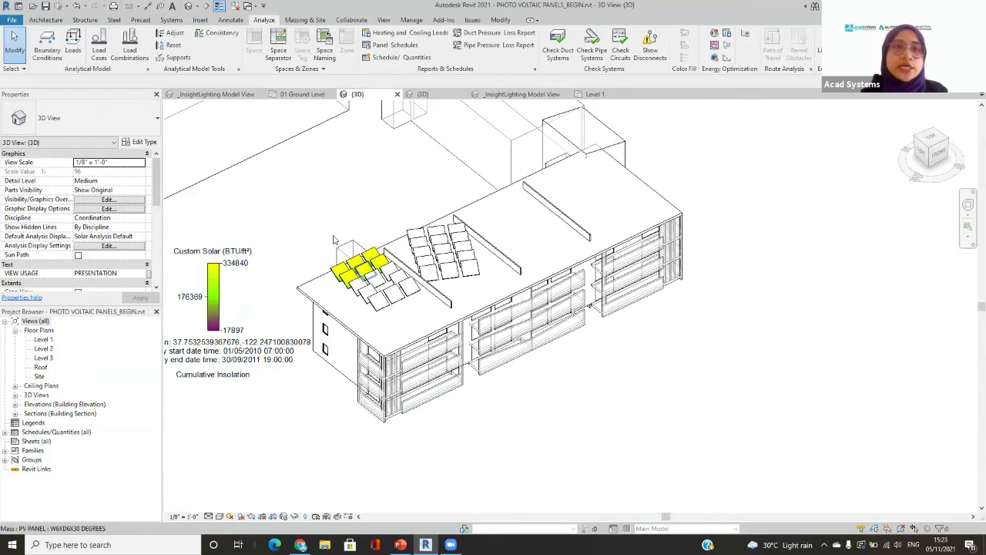
left_click(247, 94)
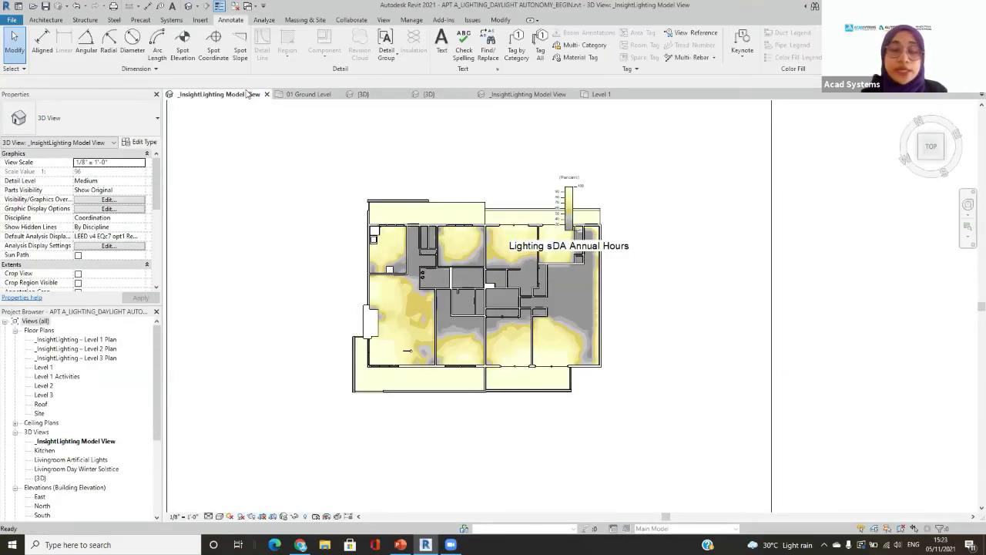
left_click_drag(155, 371, 155, 459)
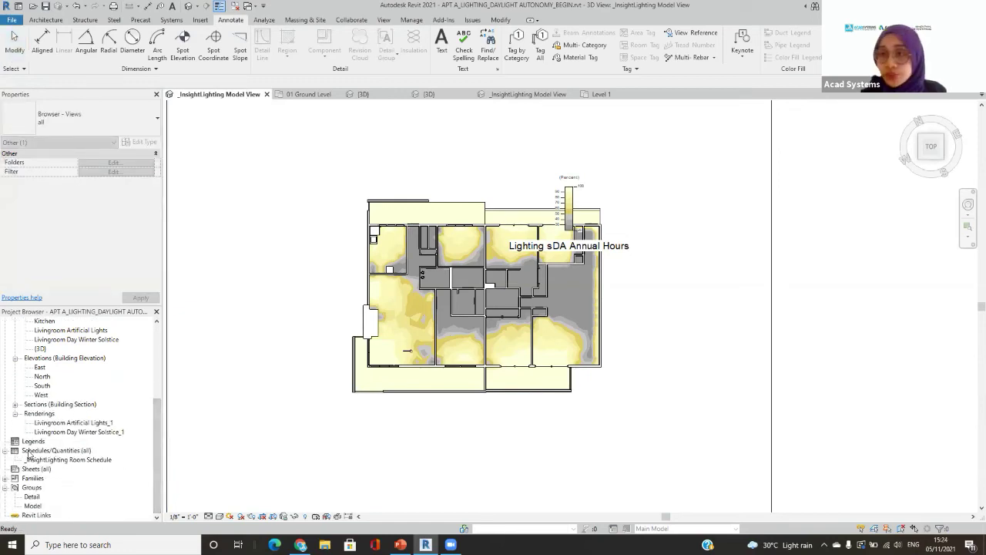
left_click(50, 460)
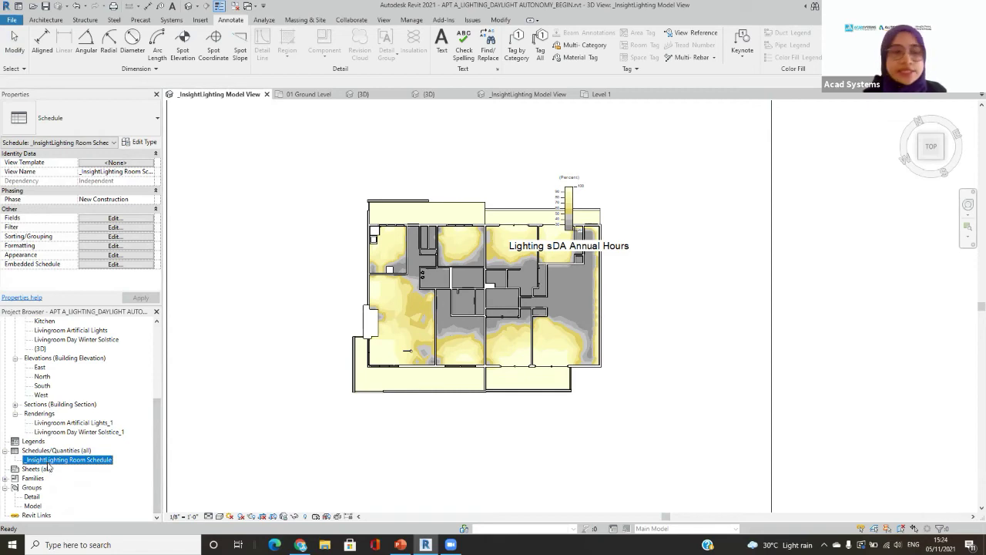
double_click(48, 462)
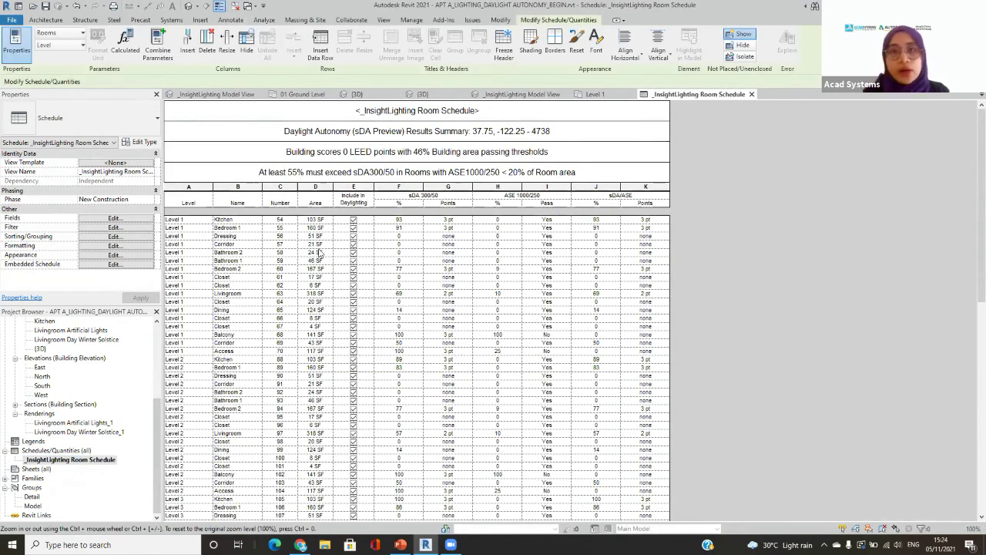
- Exclude the Level 1 Kitchen and Bedroom 1 from daylighting in the room schedule
left_click(434, 148)
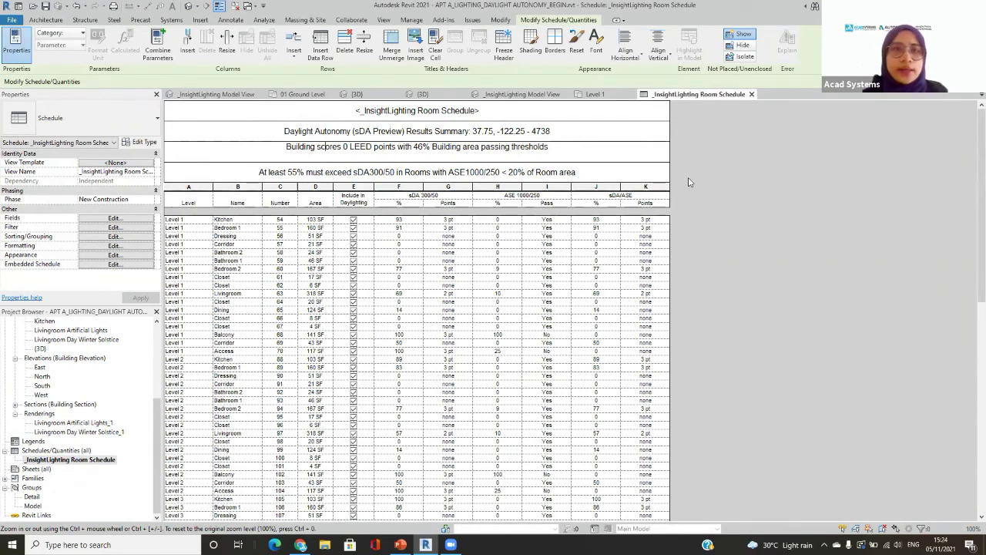
scroll(690, 182, "down", 1)
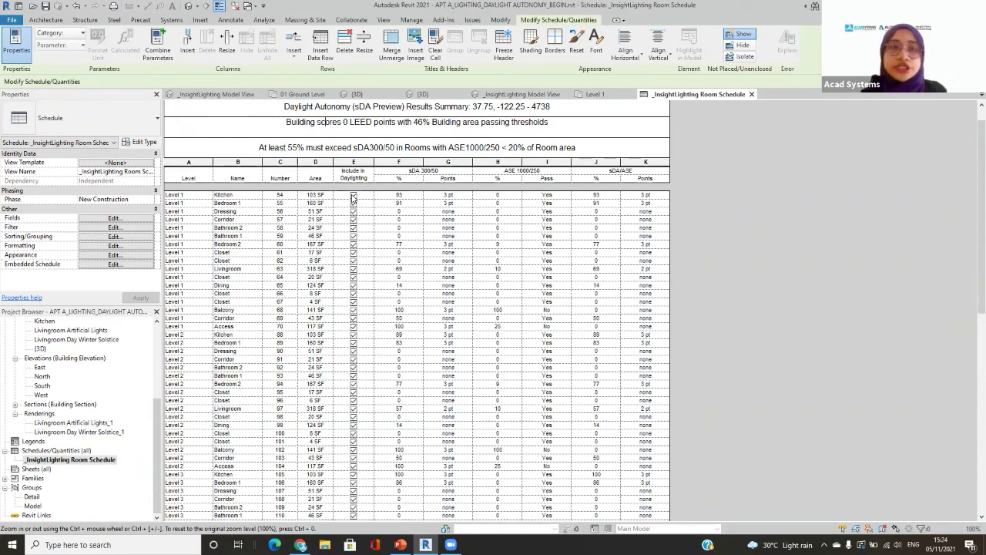
left_click(352, 197)
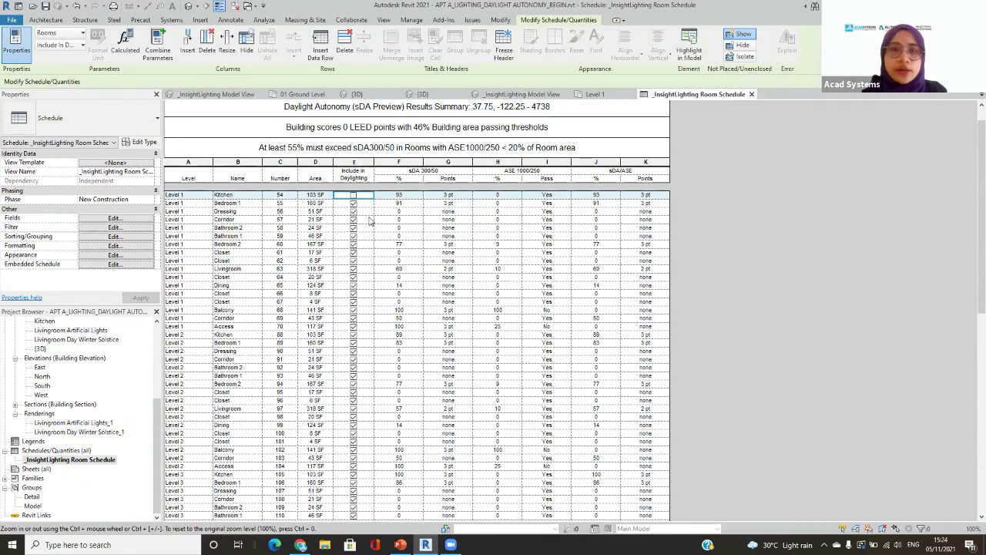
left_click(354, 204)
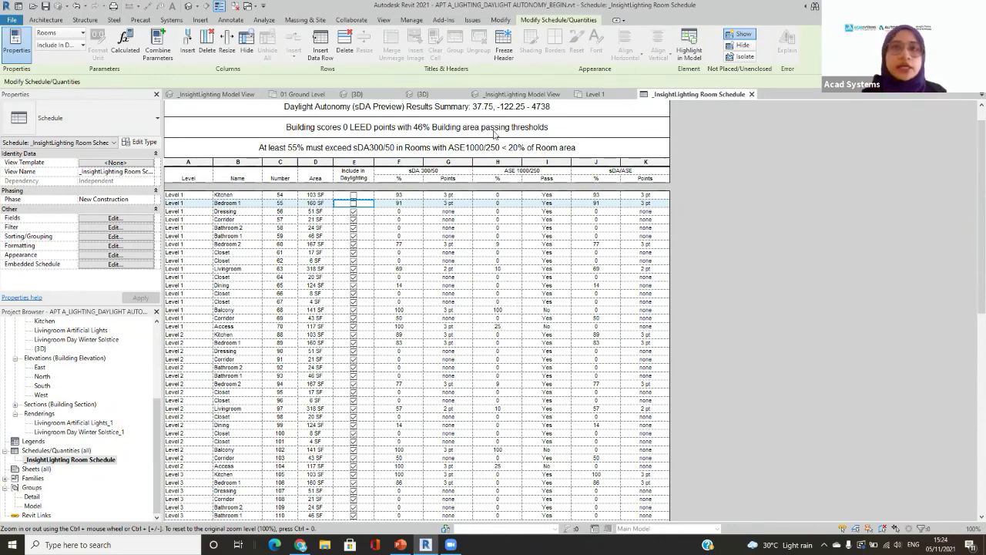
- Switch to the Level 1 floor plan and display the analysis tools
left_click(595, 94)
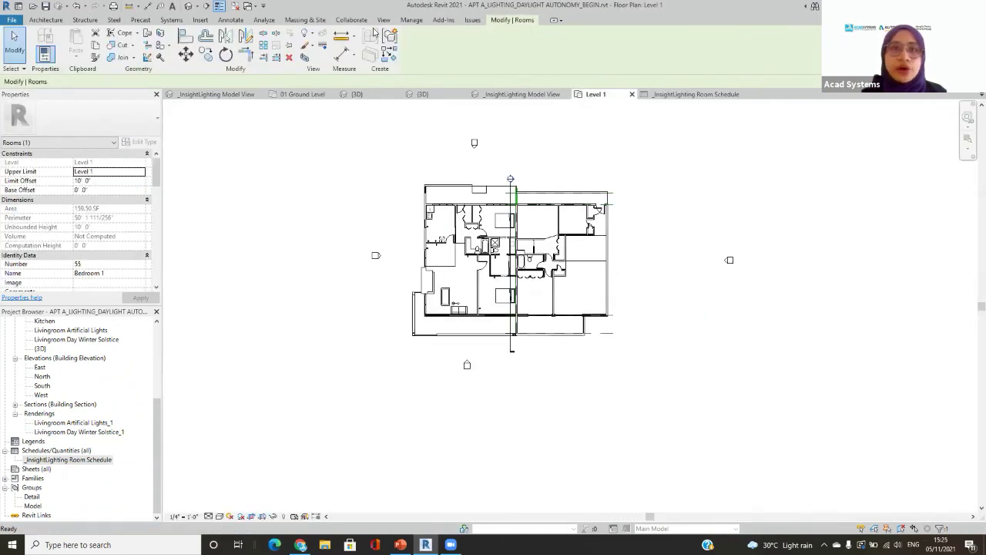
left_click(264, 19)
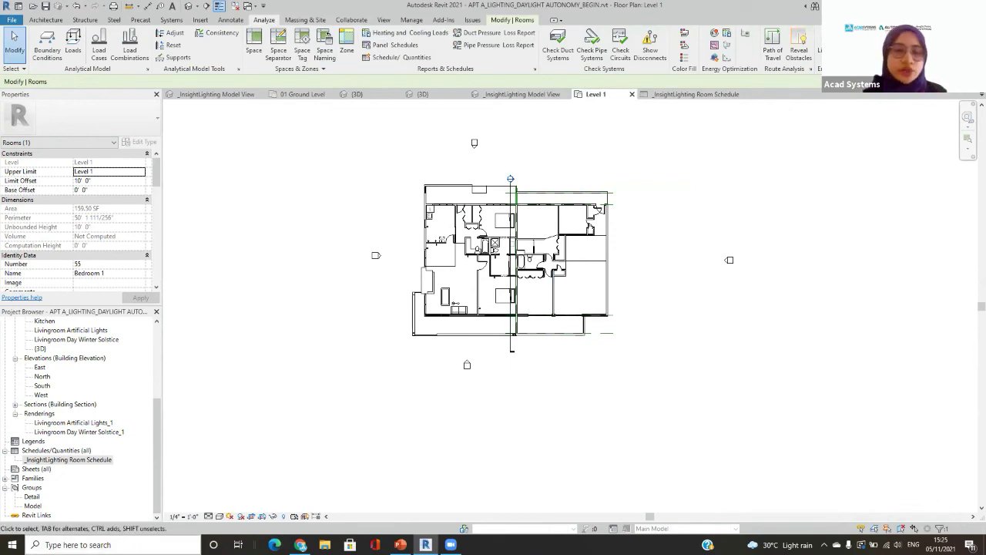
- Search Windows for "desktop", launch Autodesk Desktop App, and show the updates for Revit
left_click(100, 545)
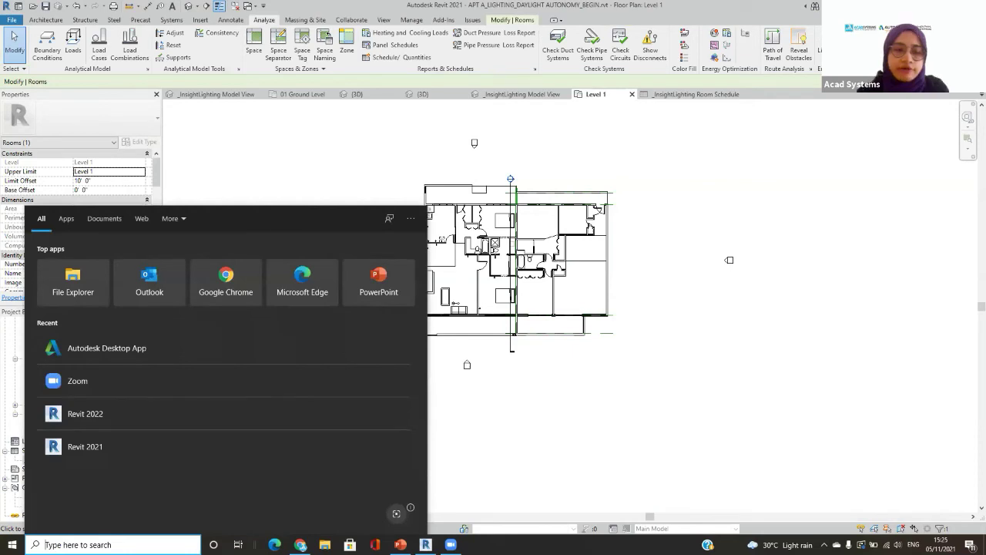
type("desktop")
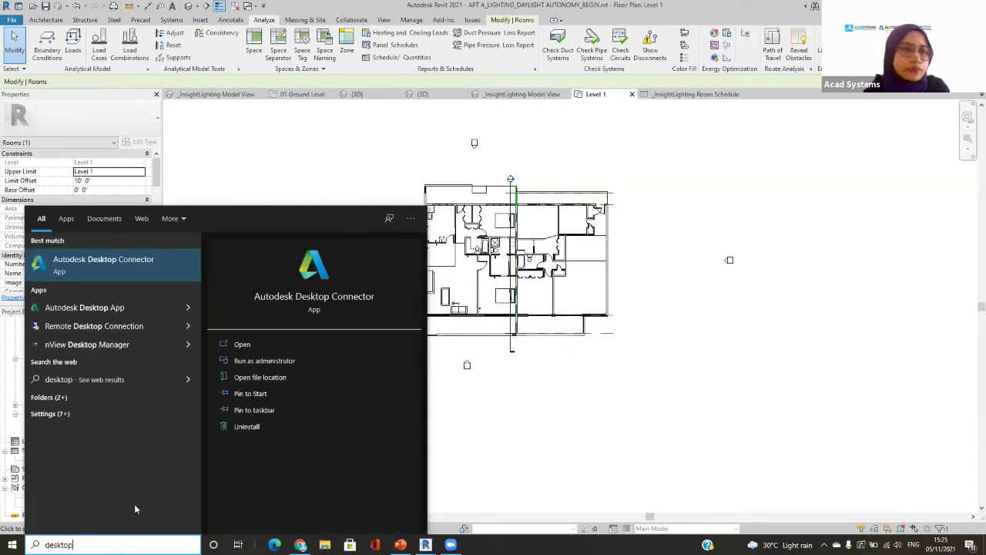
left_click(93, 314)
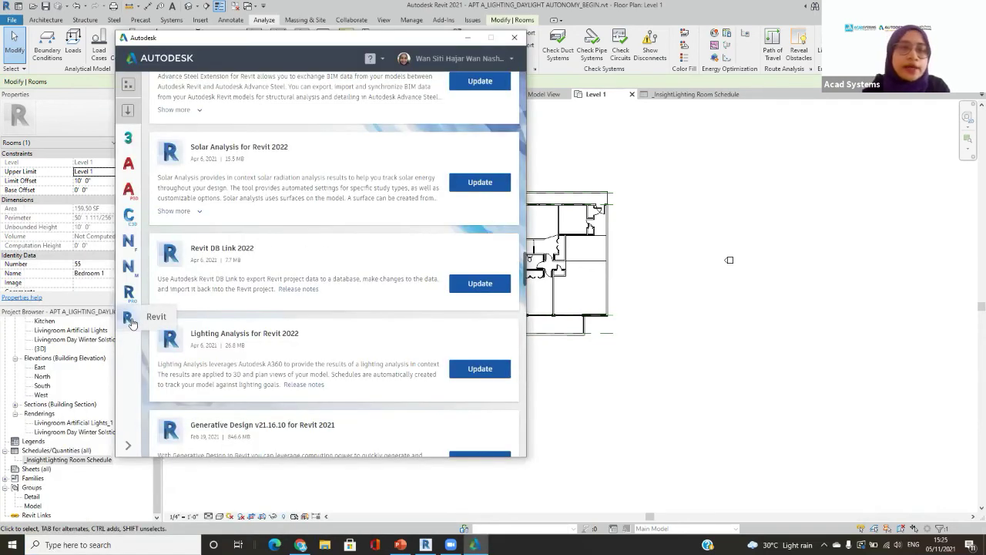
left_click(129, 317)
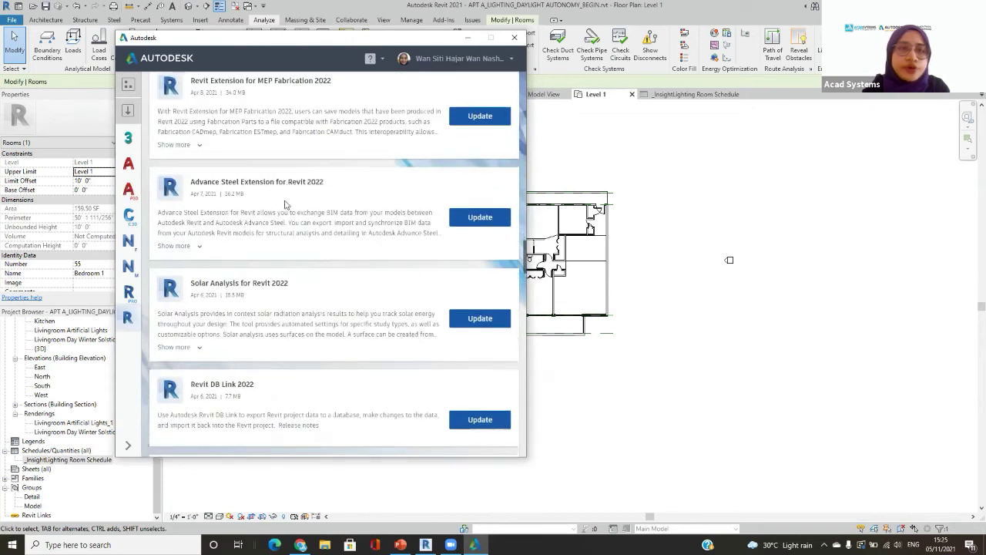
- Review the Solar Analysis and Lighting Analysis for Revit 2022 entries among the updates, and minimize Autodesk Desktop App
scroll(285, 205, "down", 5)
scroll(285, 204, "up", 2)
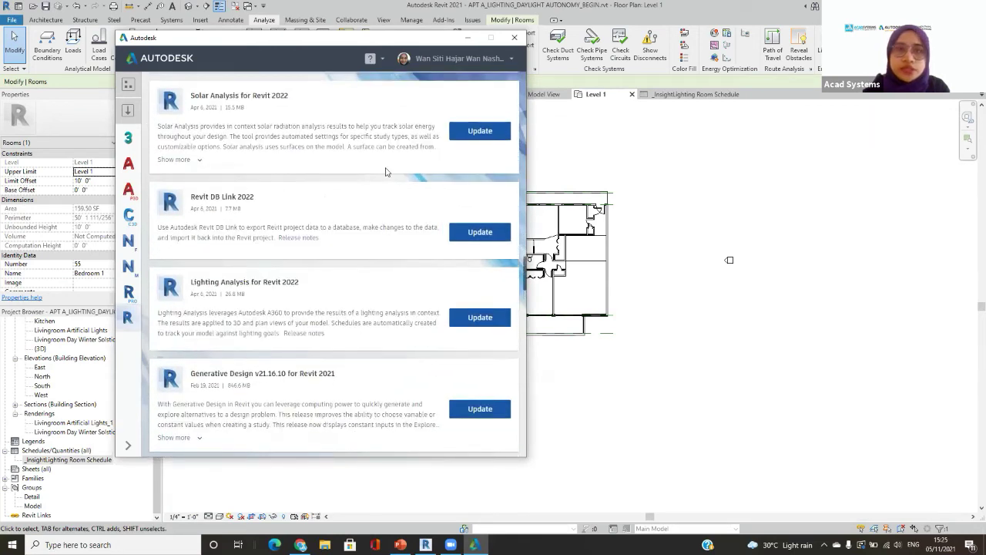
scroll(385, 177, "up", 8)
scroll(381, 191, "down", 7)
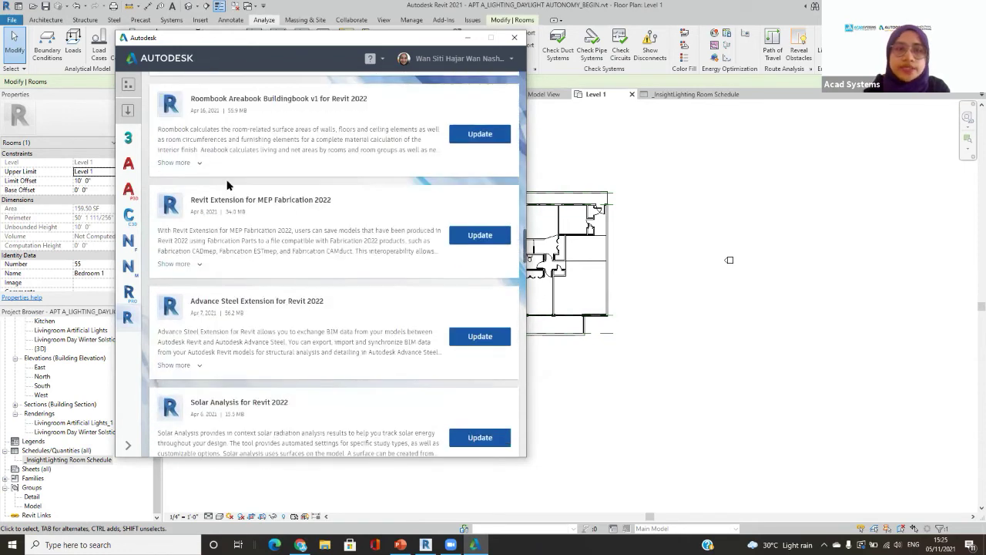
scroll(227, 185, "down", 3)
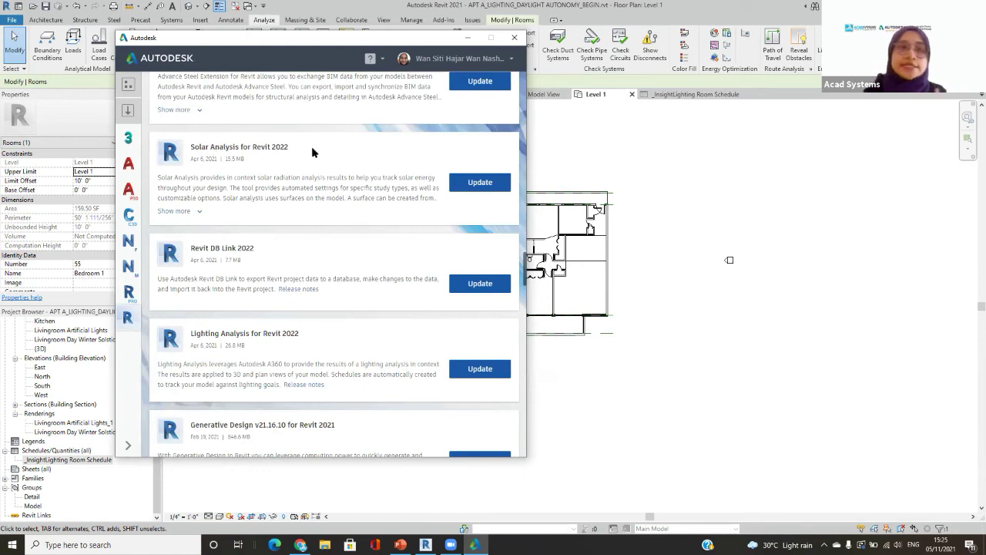
scroll(301, 247, "down", 2)
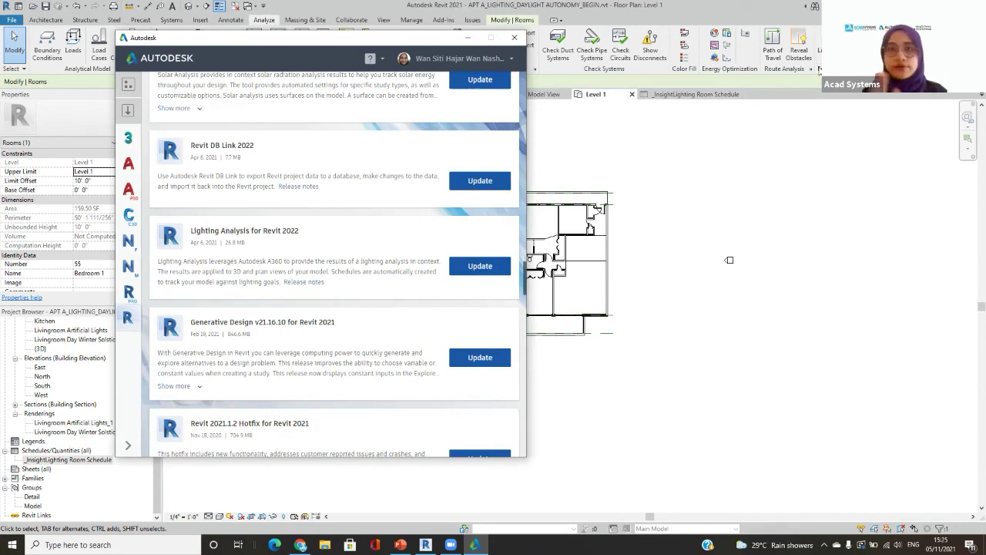
left_click(467, 38)
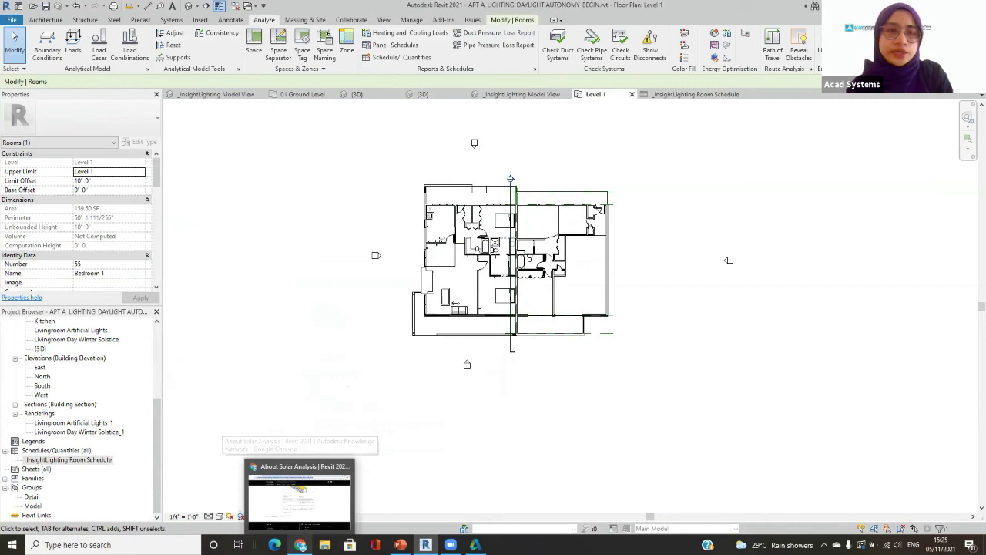
- Switch to Chrome and copy the web address of the About Solar Analysis help page
left_click(300, 501)
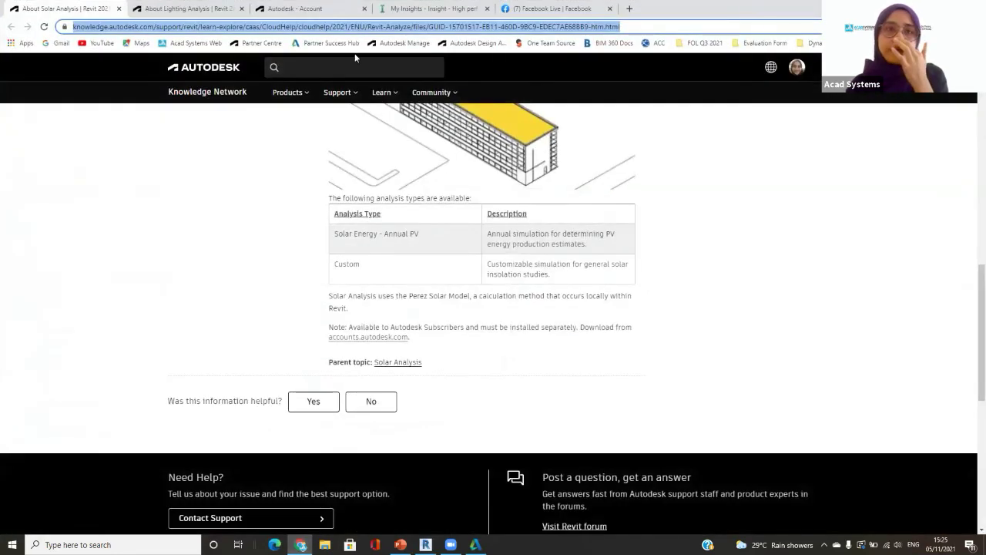
right_click(286, 28)
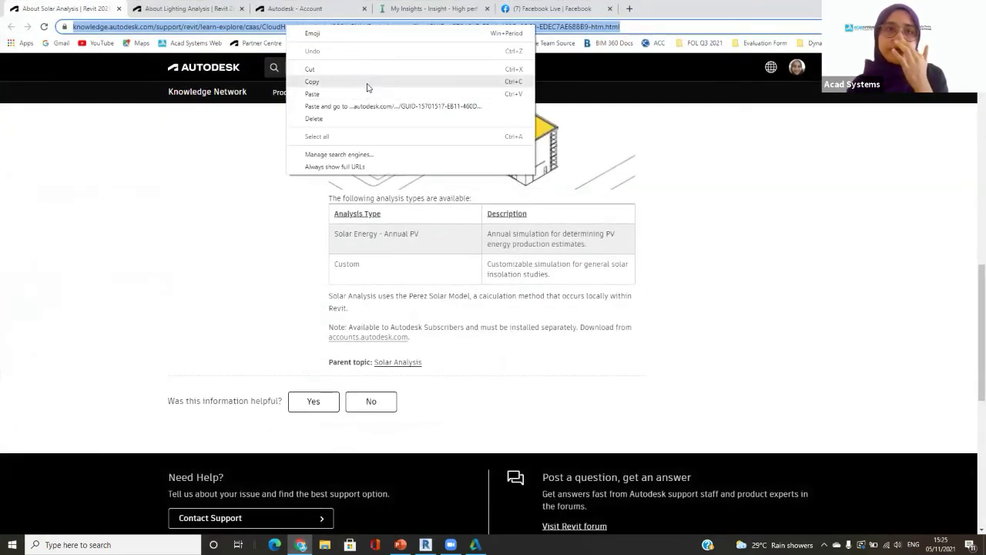
left_click(366, 82)
left_click(559, 409)
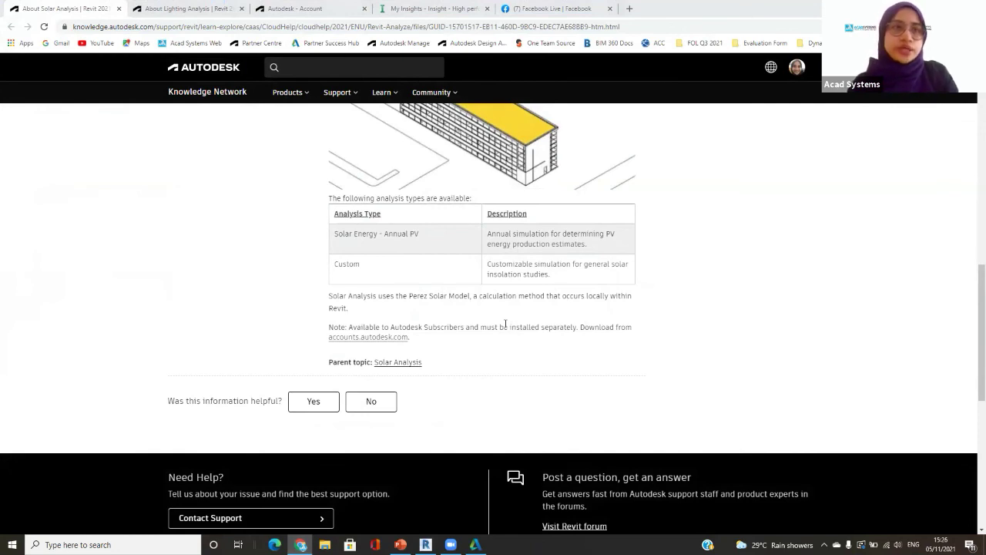
- Copy the web address of the About Lighting Analysis help page
left_click(174, 7)
left_click(179, 28)
right_click(178, 29)
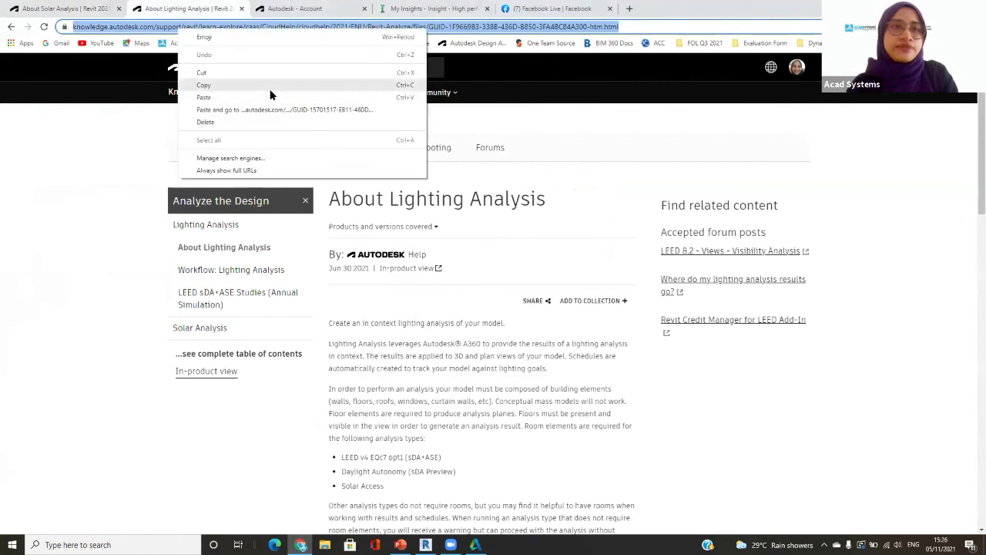
left_click(270, 87)
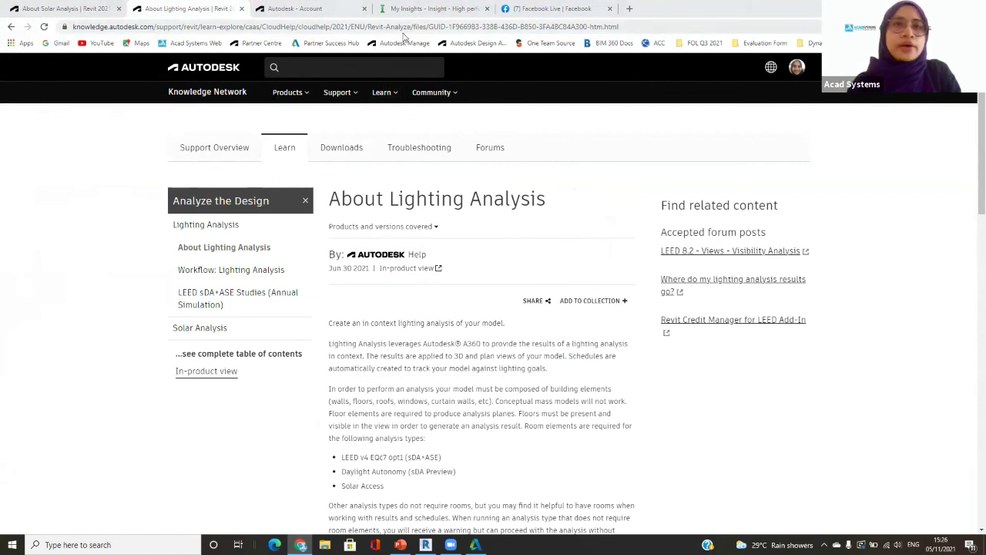
- Copy the web address of the Autodesk Insight page listing the insights
left_click(431, 7)
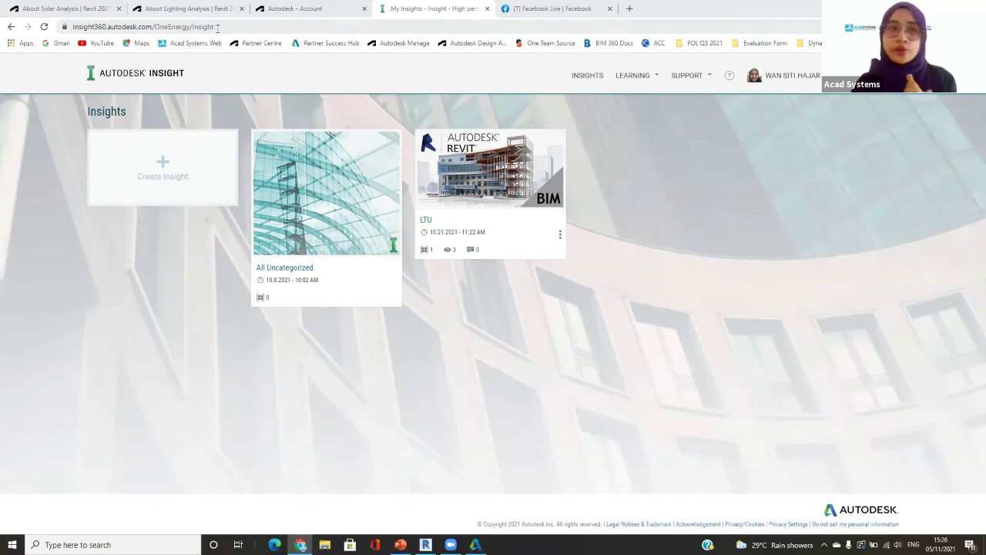
left_click(215, 27)
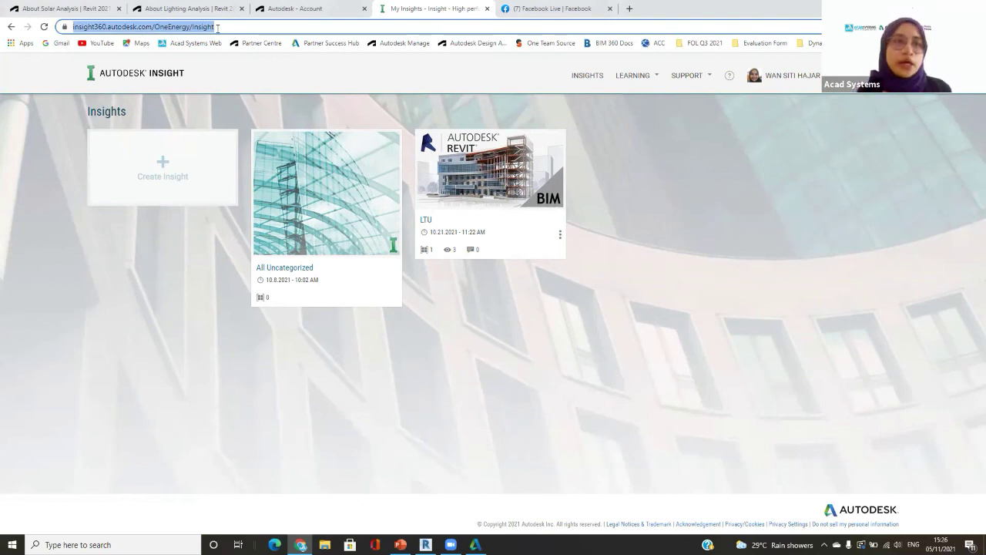
right_click(218, 28)
left_click(316, 92)
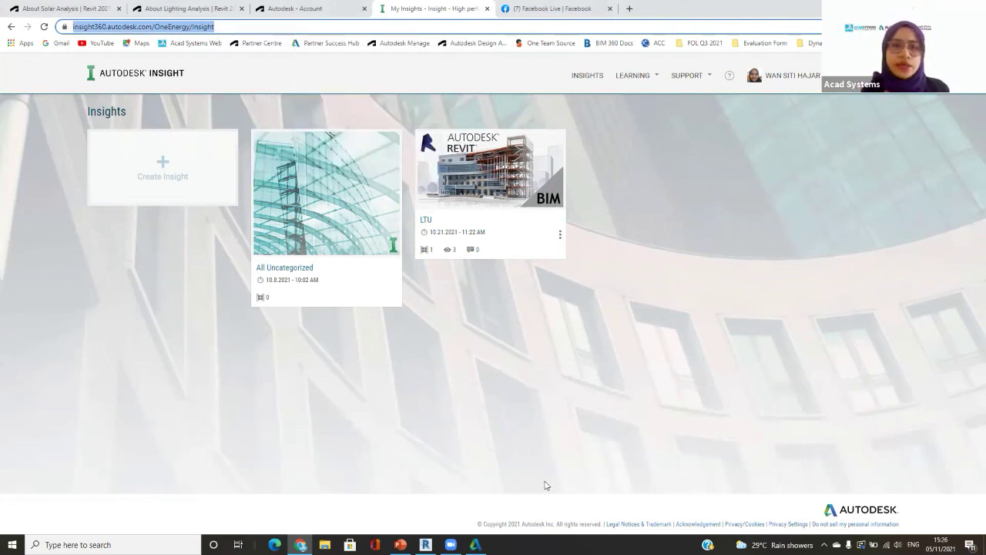
left_click(544, 486)
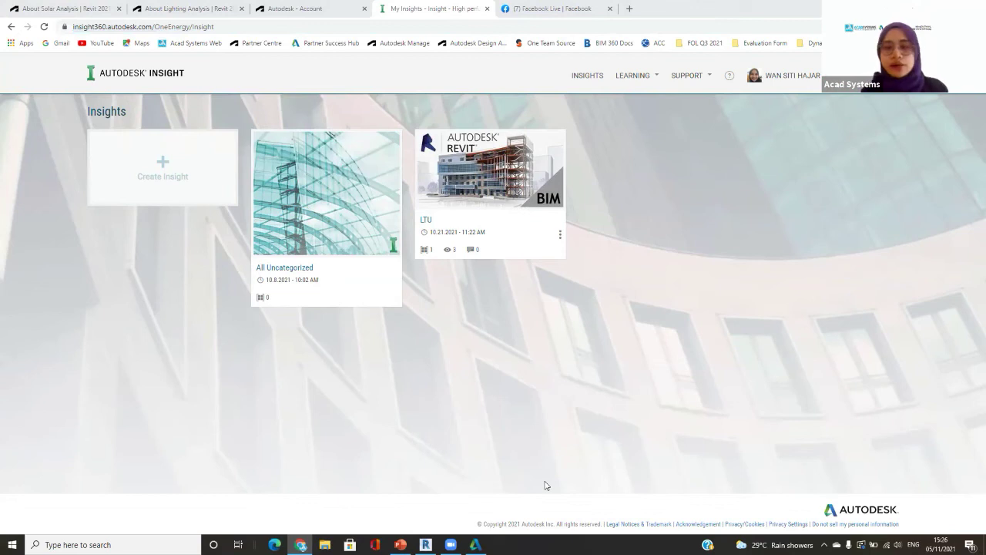
- Look through the product updates in Autodesk Account and open All Products and Services
left_click(331, 8)
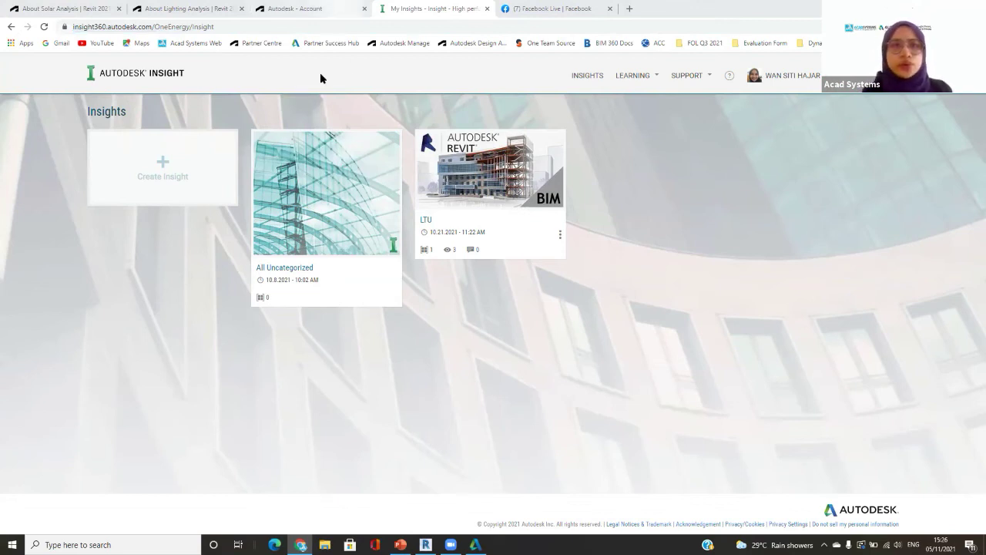
scroll(280, 182, "down", 2)
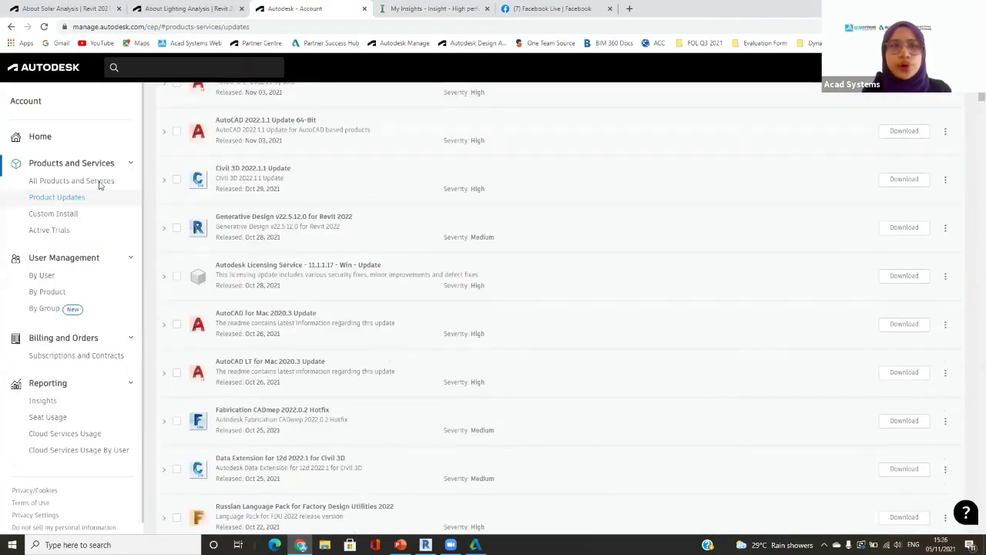
left_click(54, 184)
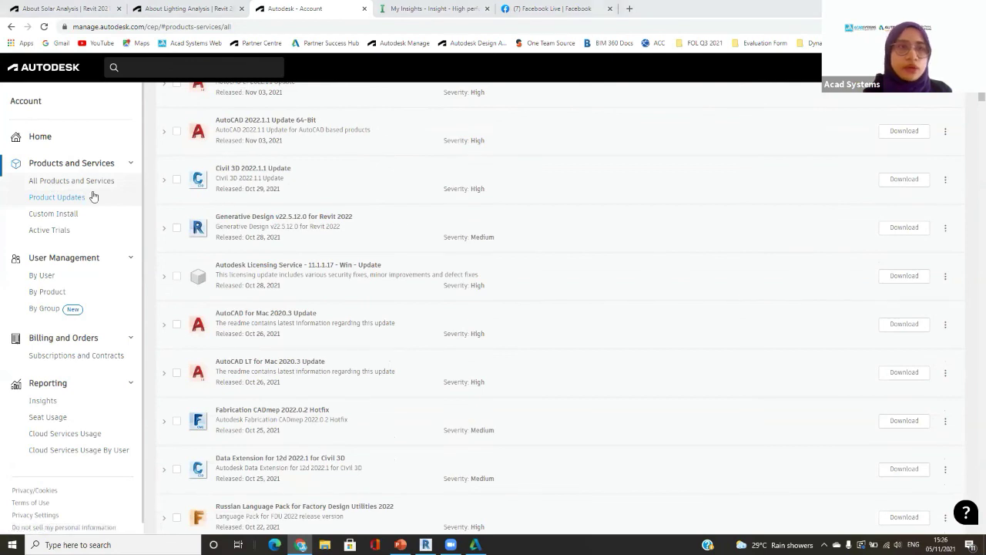
scroll(171, 189, "down", 2)
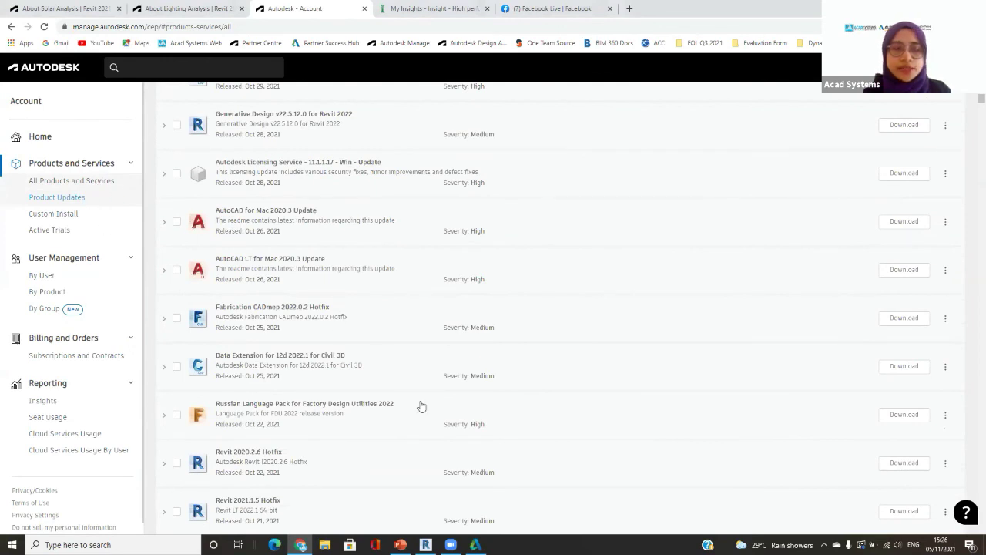
- Open the acadsystems.com website in a new browser tab
left_click(629, 8)
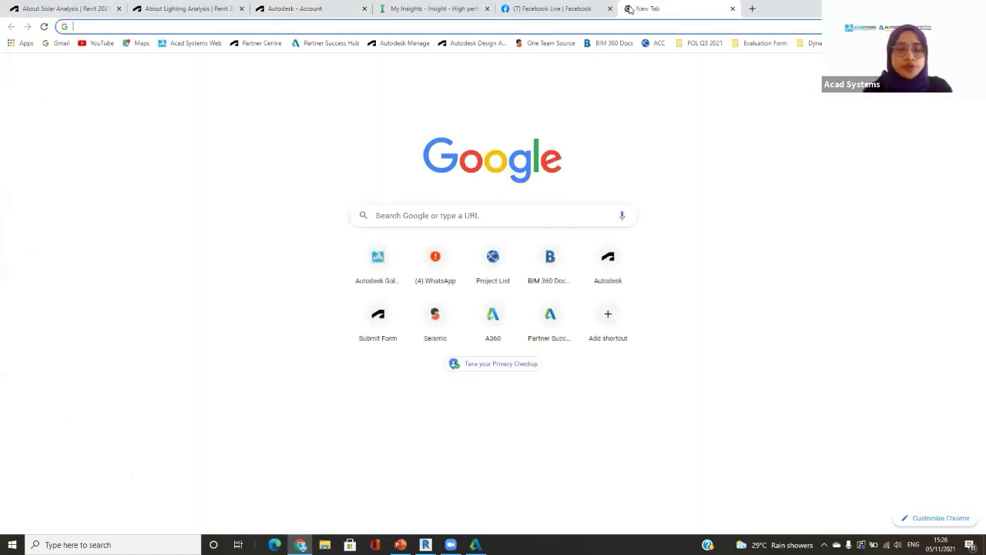
type("acadsystems.com")
key("Return")
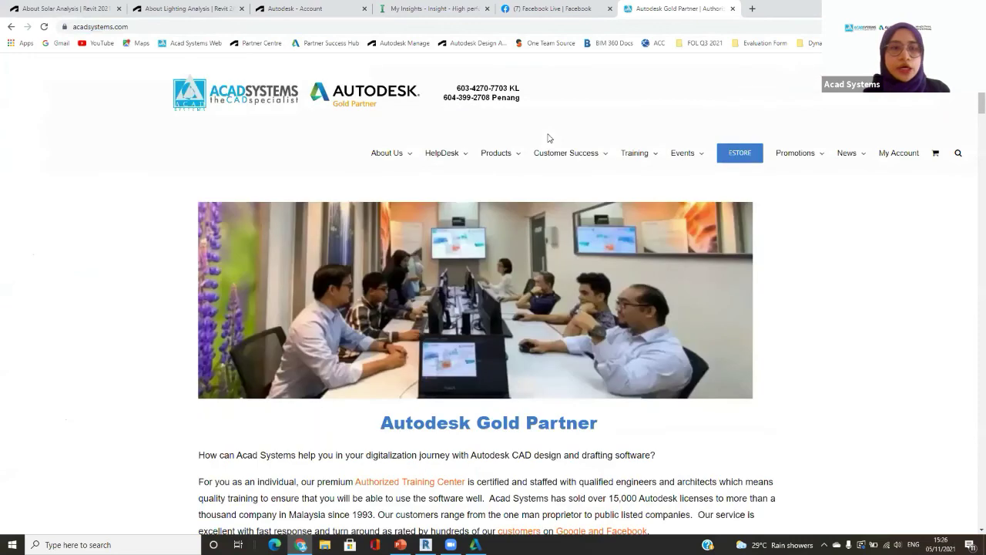
- Look through the Acad Systems home page for the upcoming online lessons, workshops and webinars
scroll(549, 137, "down", 3)
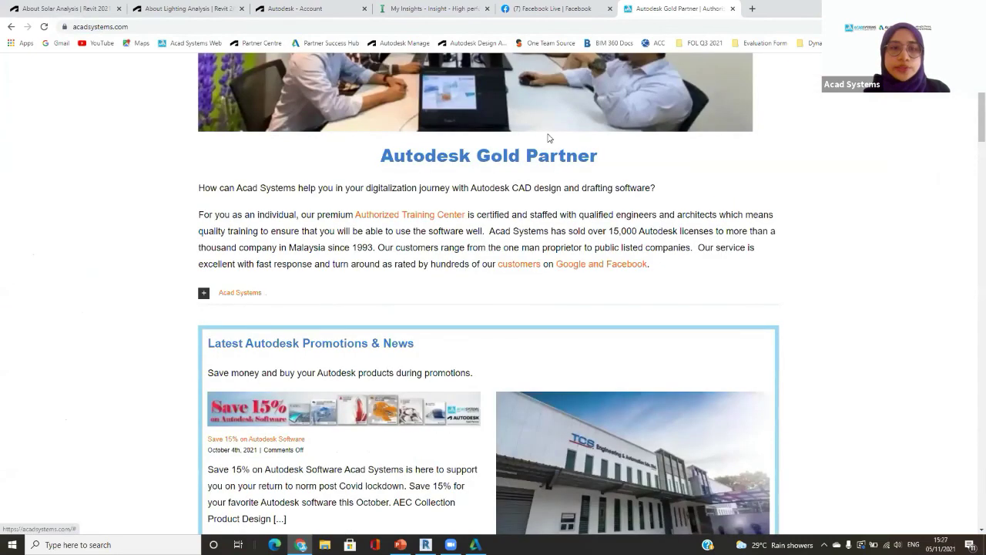
scroll(535, 163, "down", 1)
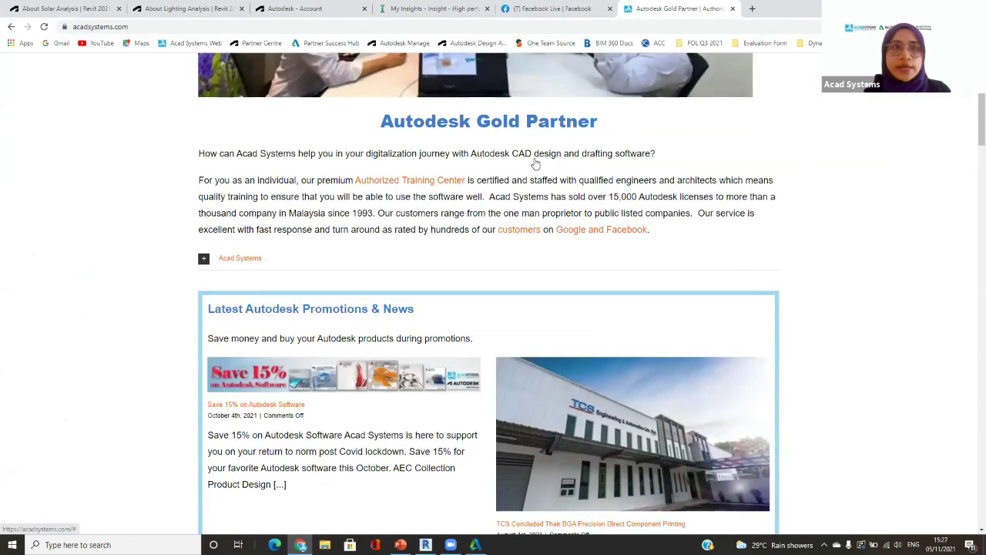
scroll(466, 255, "down", 10)
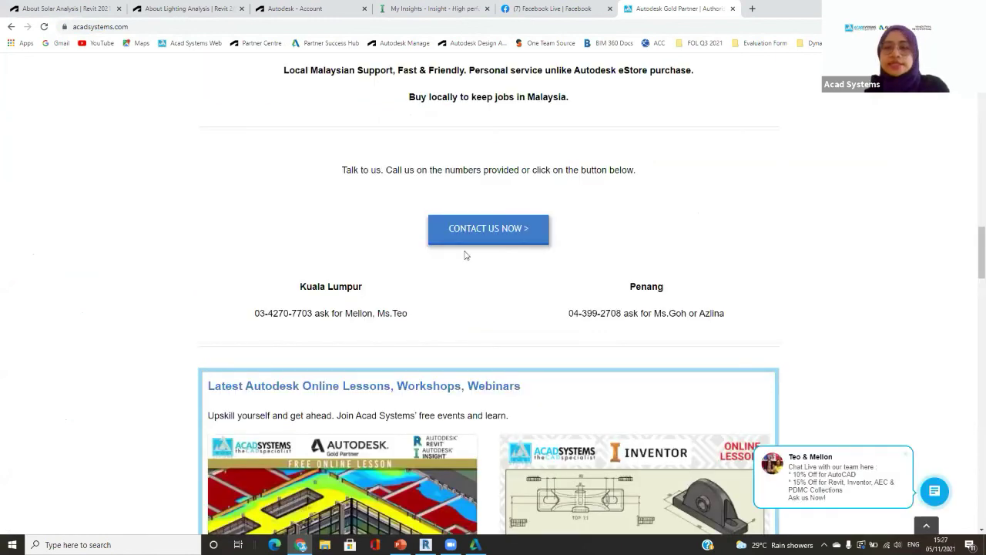
scroll(465, 255, "down", 6)
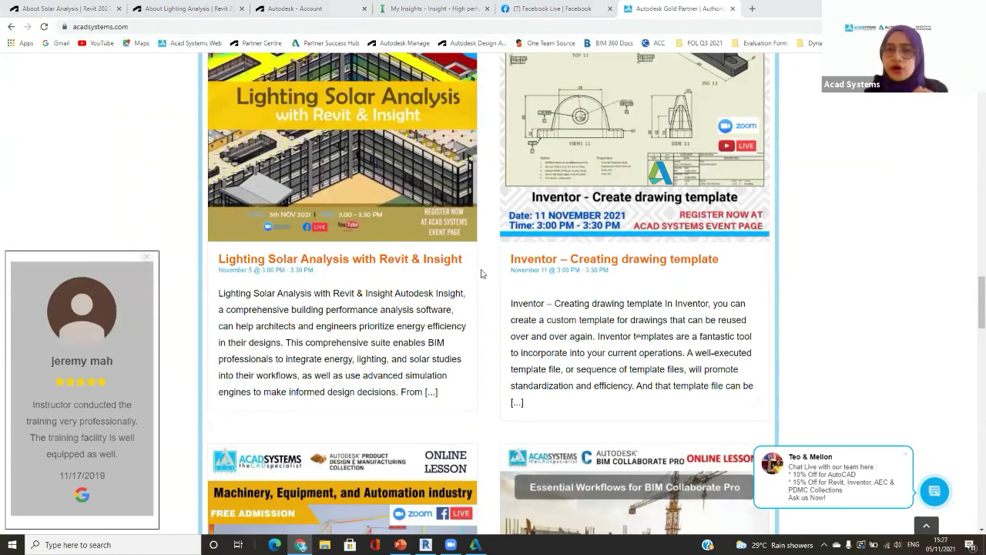
scroll(936, 129, "down", 5)
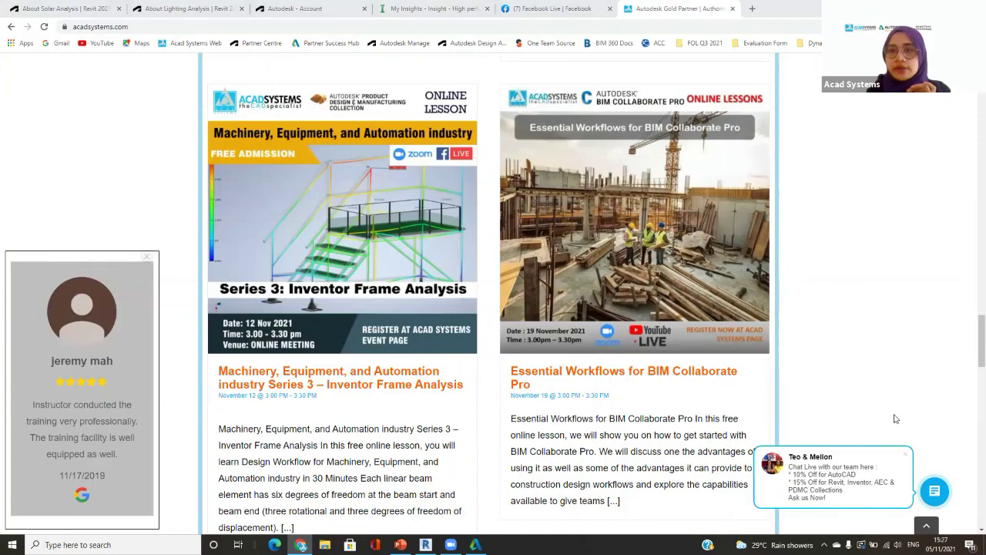
- Open the website's live chat, and open the YouTube channel in a new tab
left_click(933, 482)
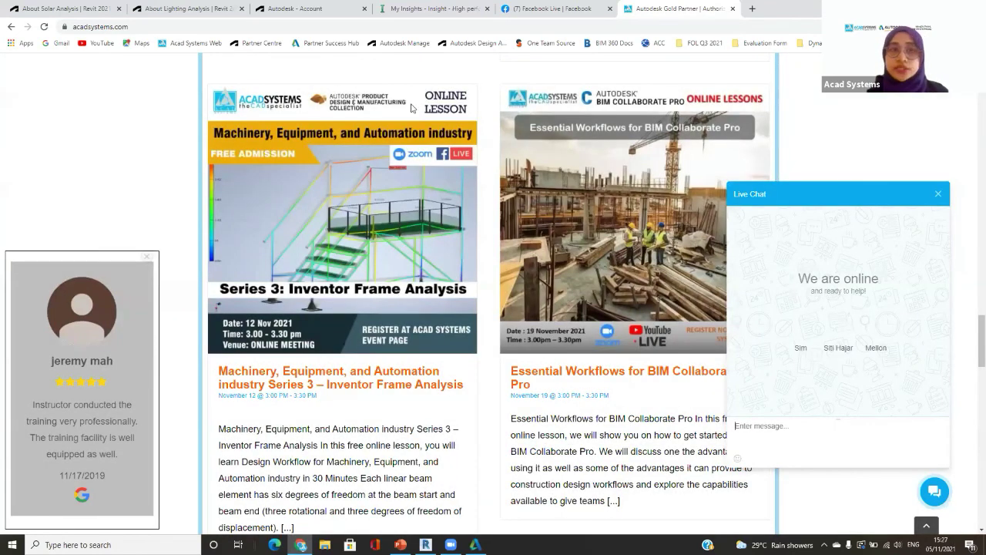
left_click(400, 116)
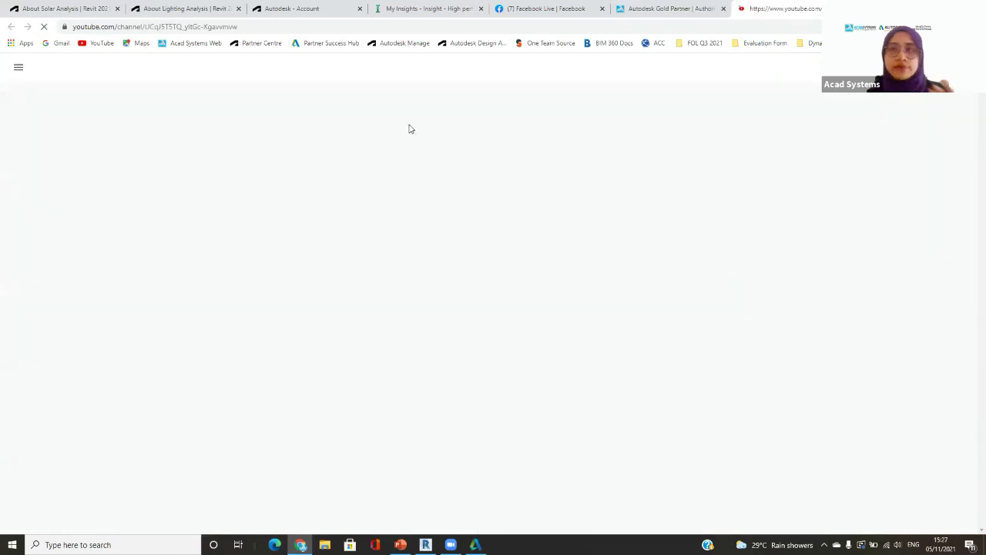